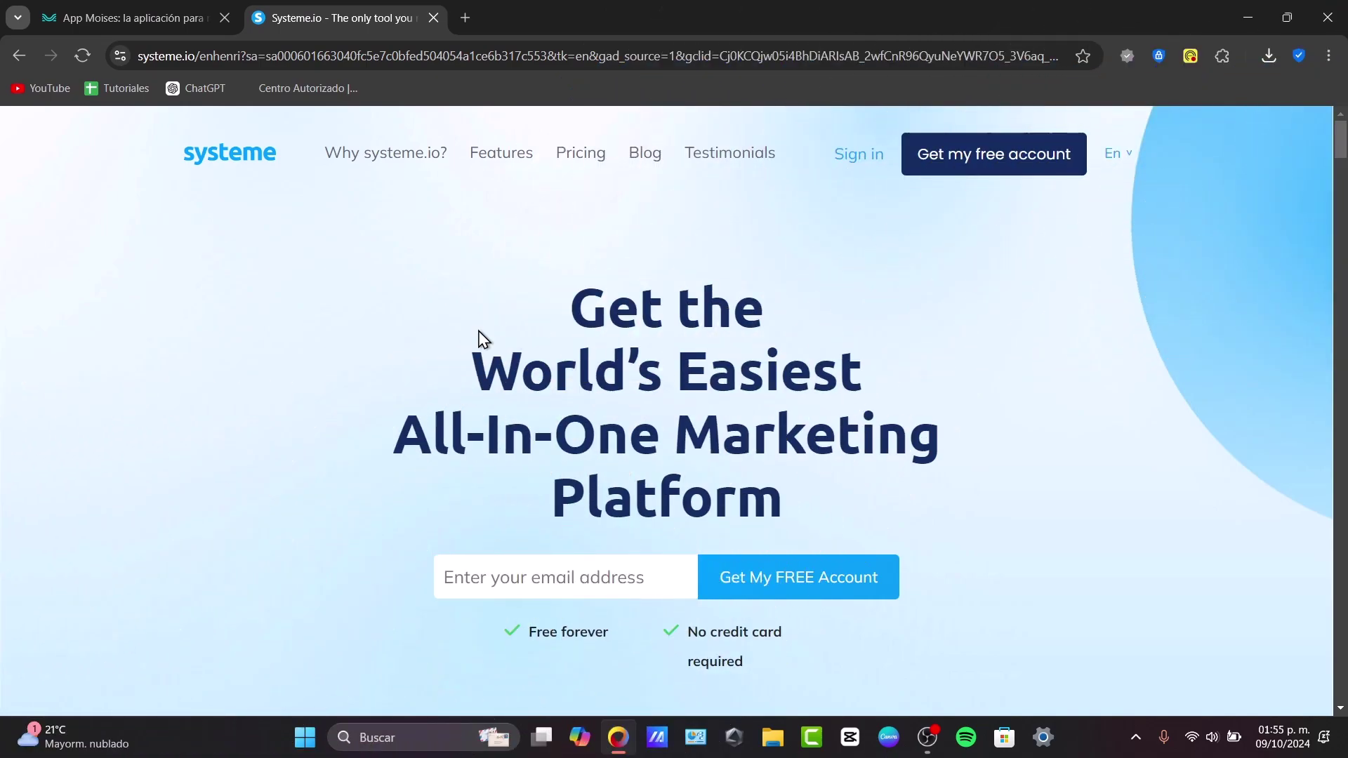
Step: Sign up for a free systeme.io account with the email address and check the confirmation instructions
click(1033, 153)
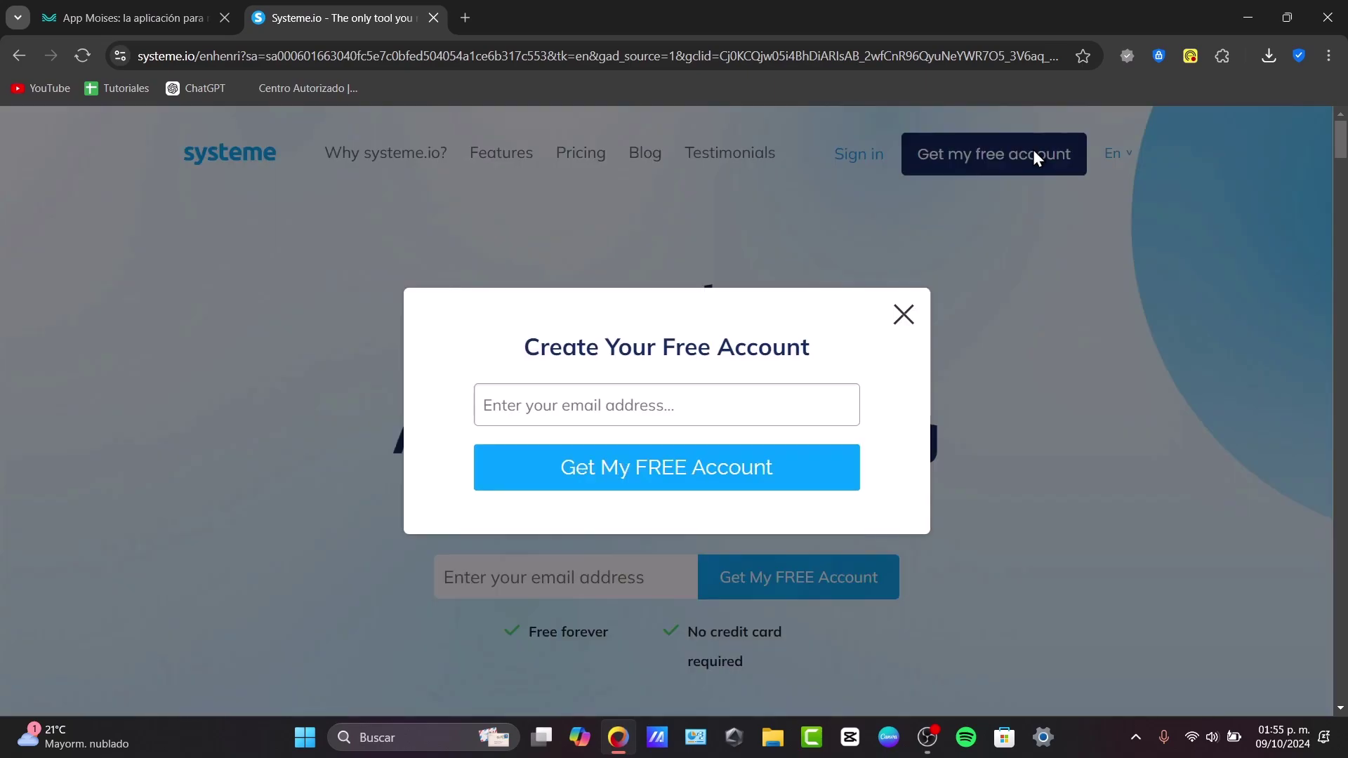
click(778, 394)
click(710, 484)
click(695, 477)
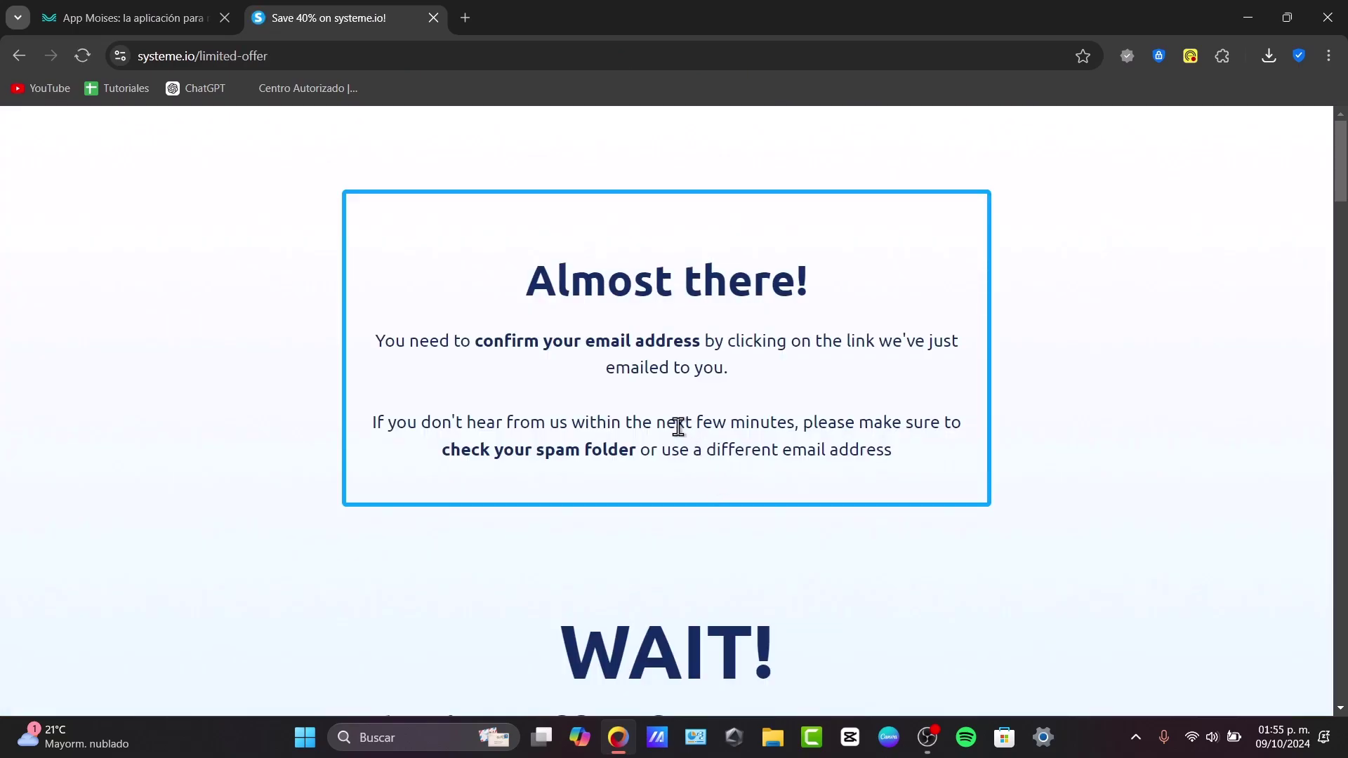
drag(483, 342, 709, 360)
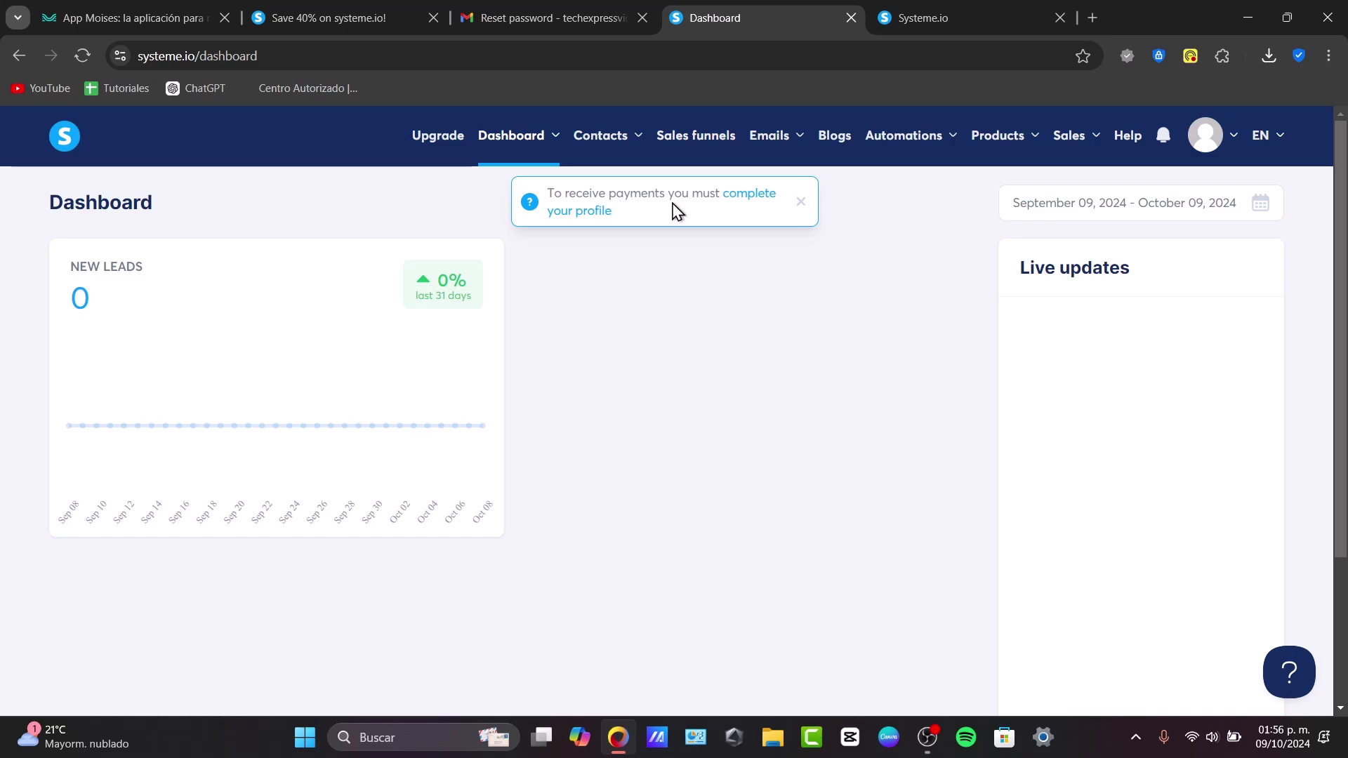
Step: Open the profile settings from the payment notice, dismiss the notice and review the personal detail fields
click(772, 205)
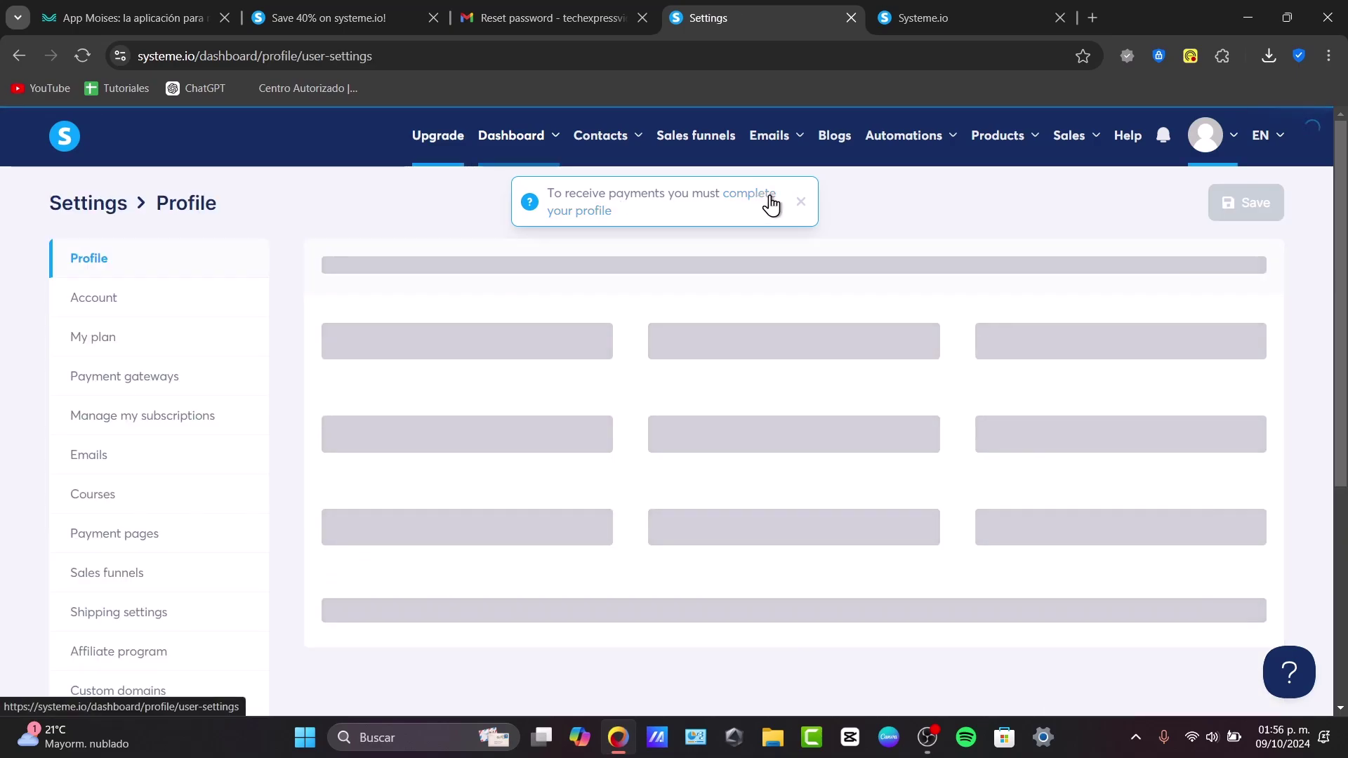
click(800, 203)
scroll(884, 265, down, 4)
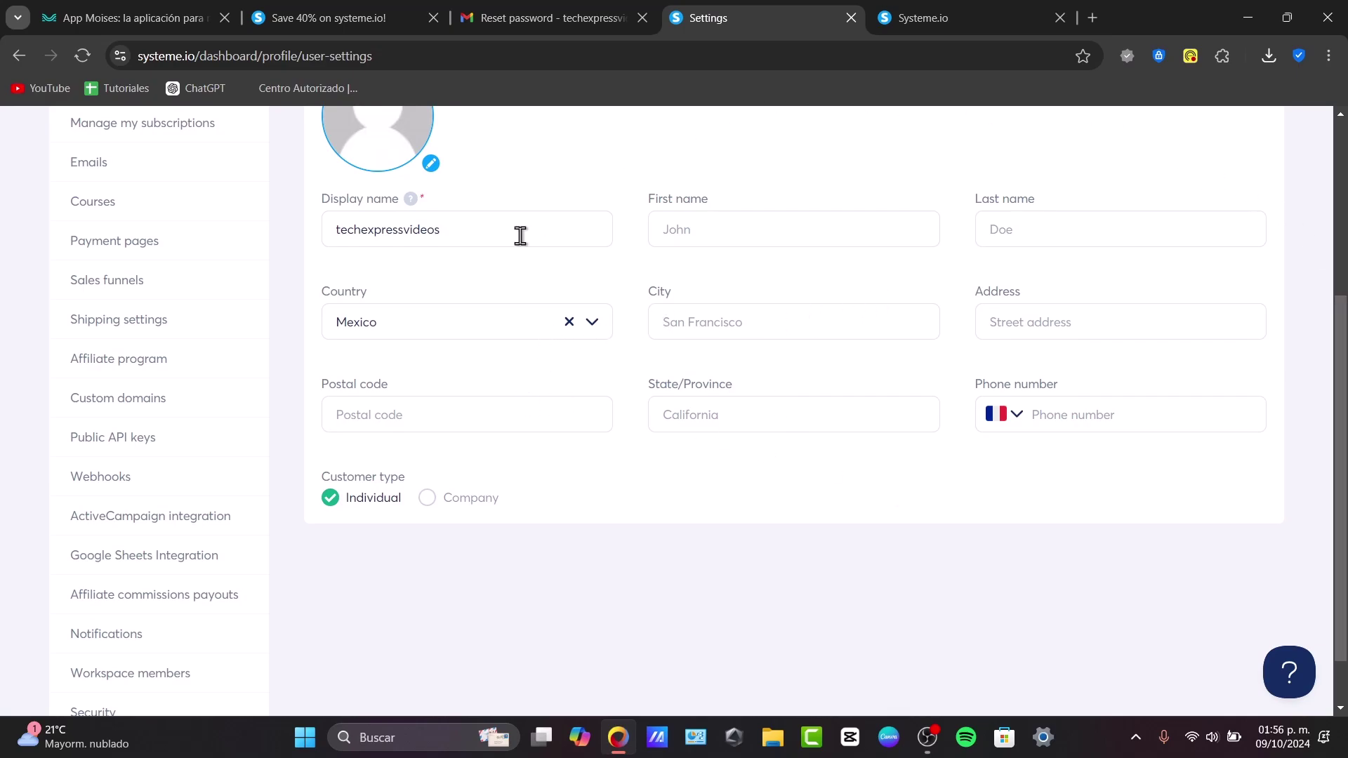
scroll(911, 345, up, 4)
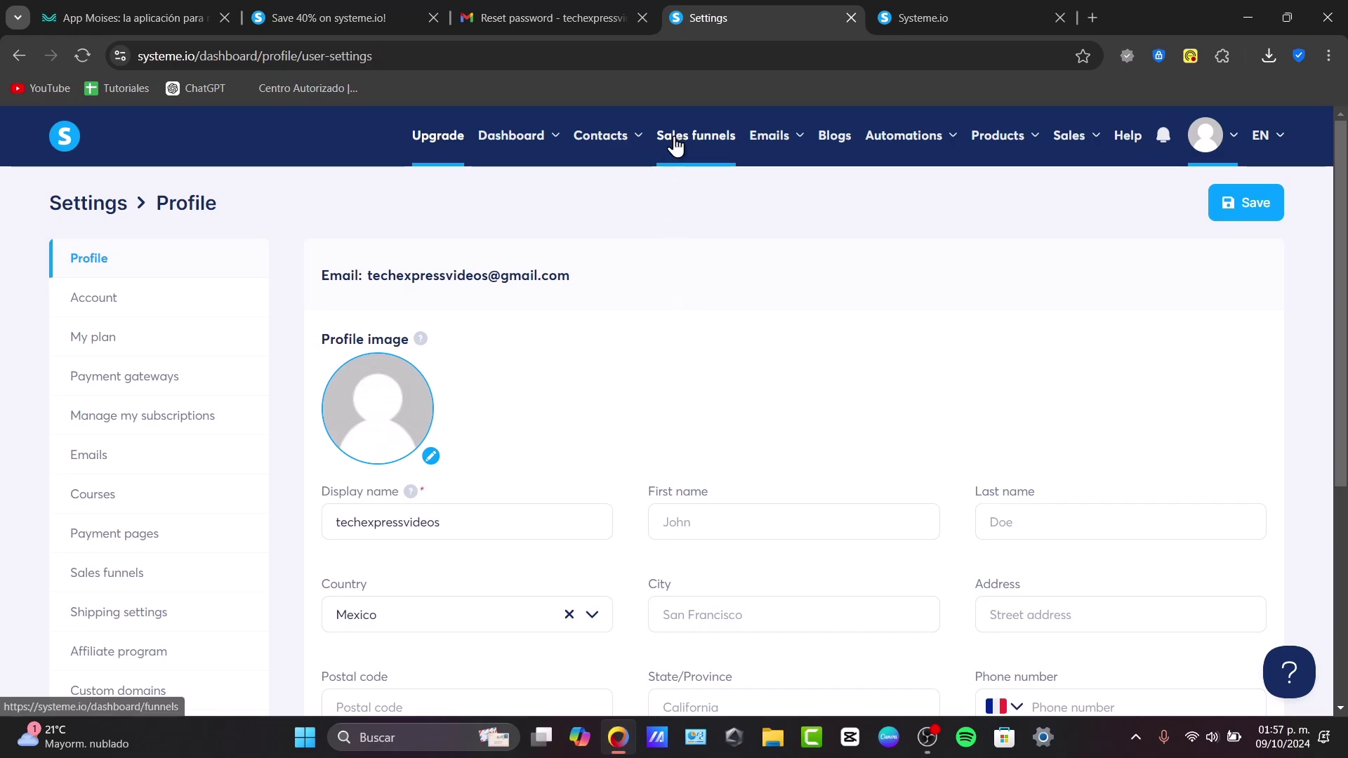
Step: Start a new sales funnel and choose Sell as its goal
click(702, 144)
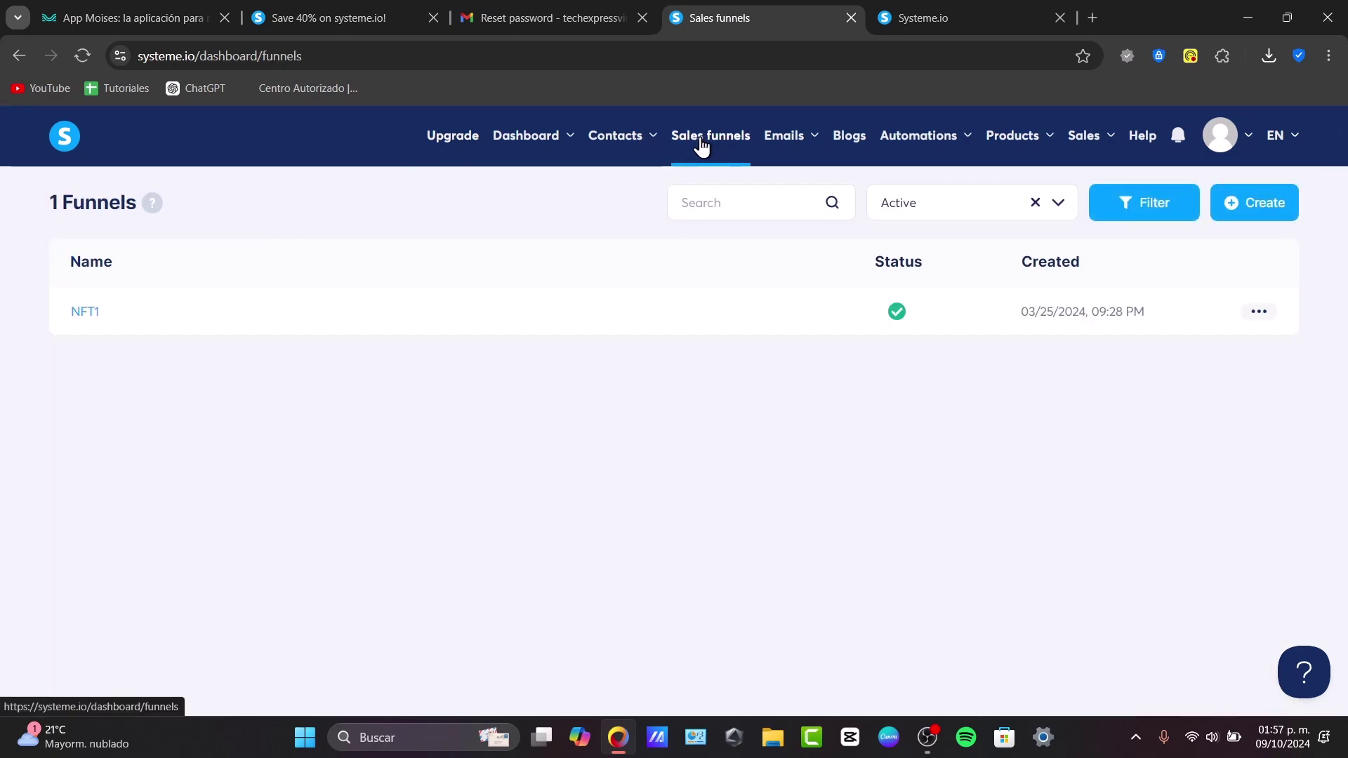
click(1266, 203)
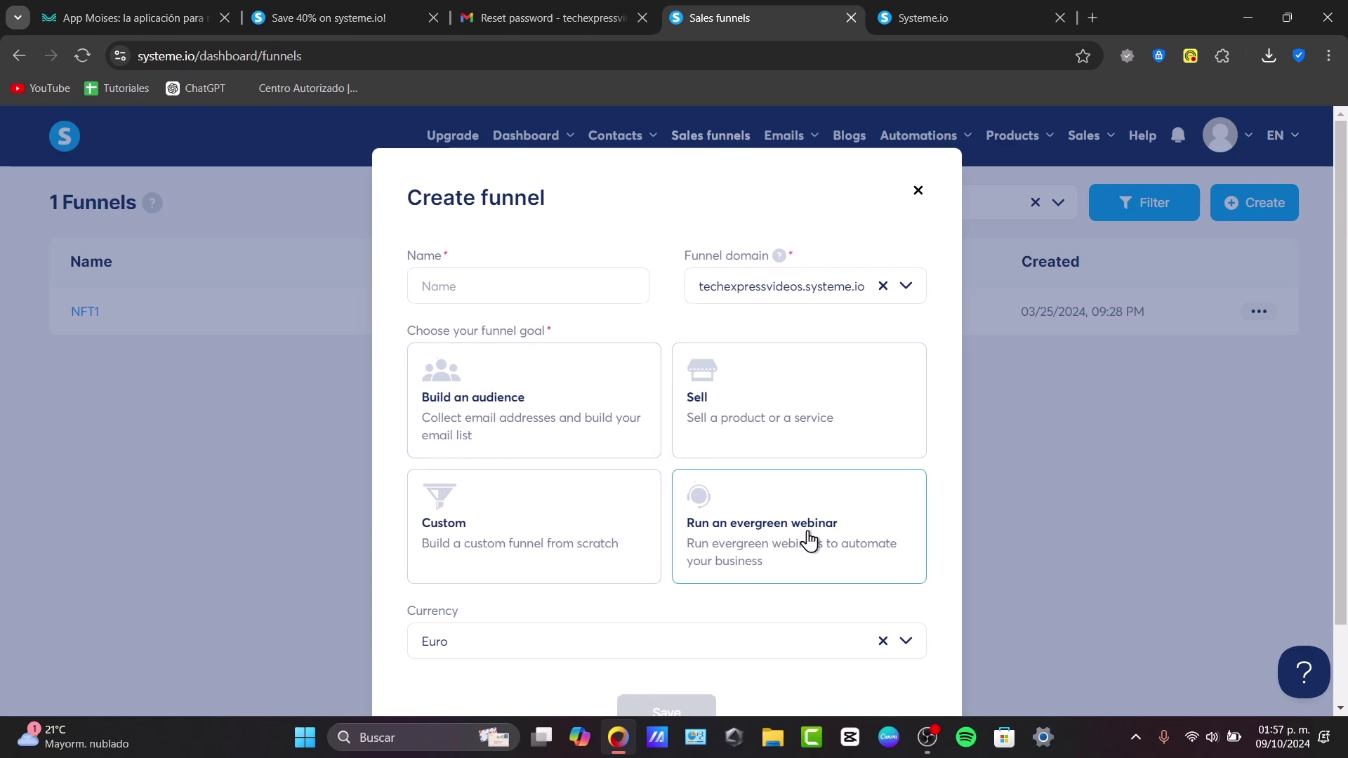
scroll(808, 541, down, 2)
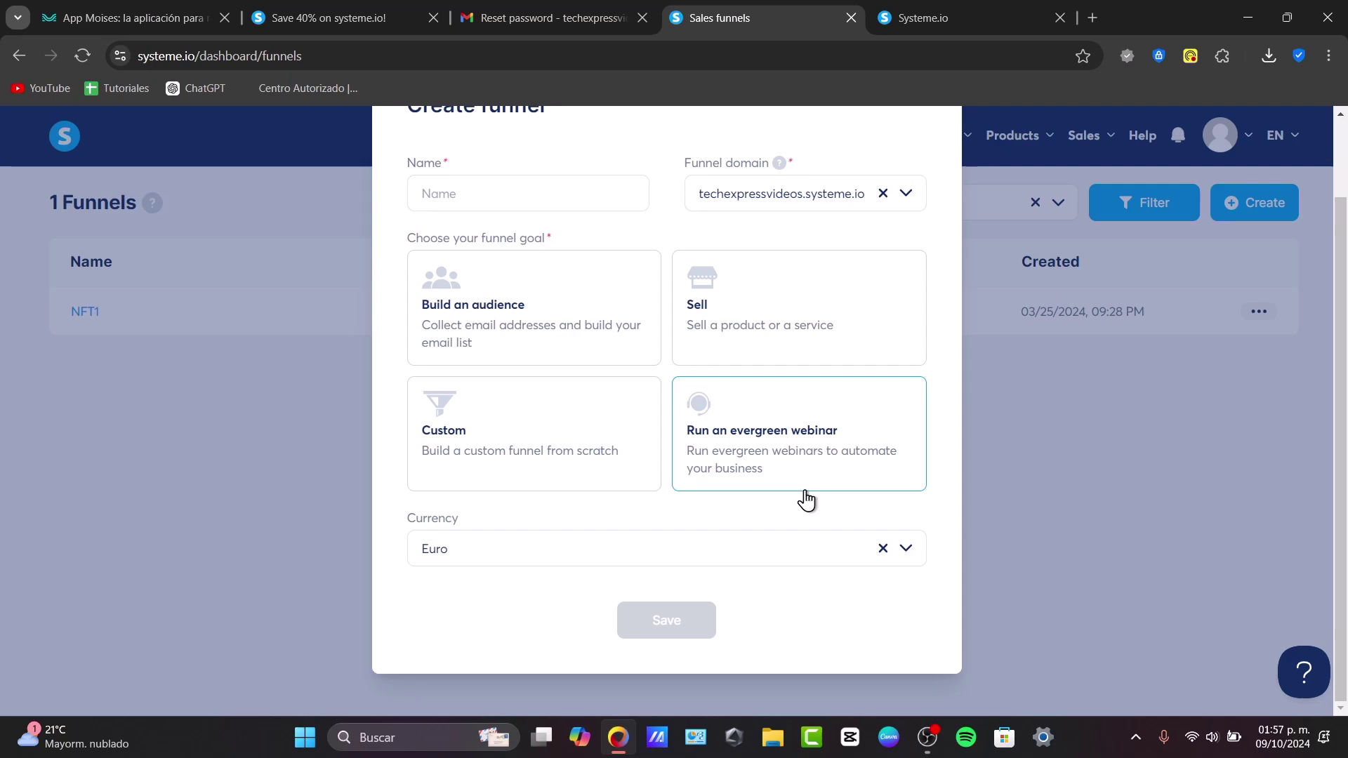
click(807, 331)
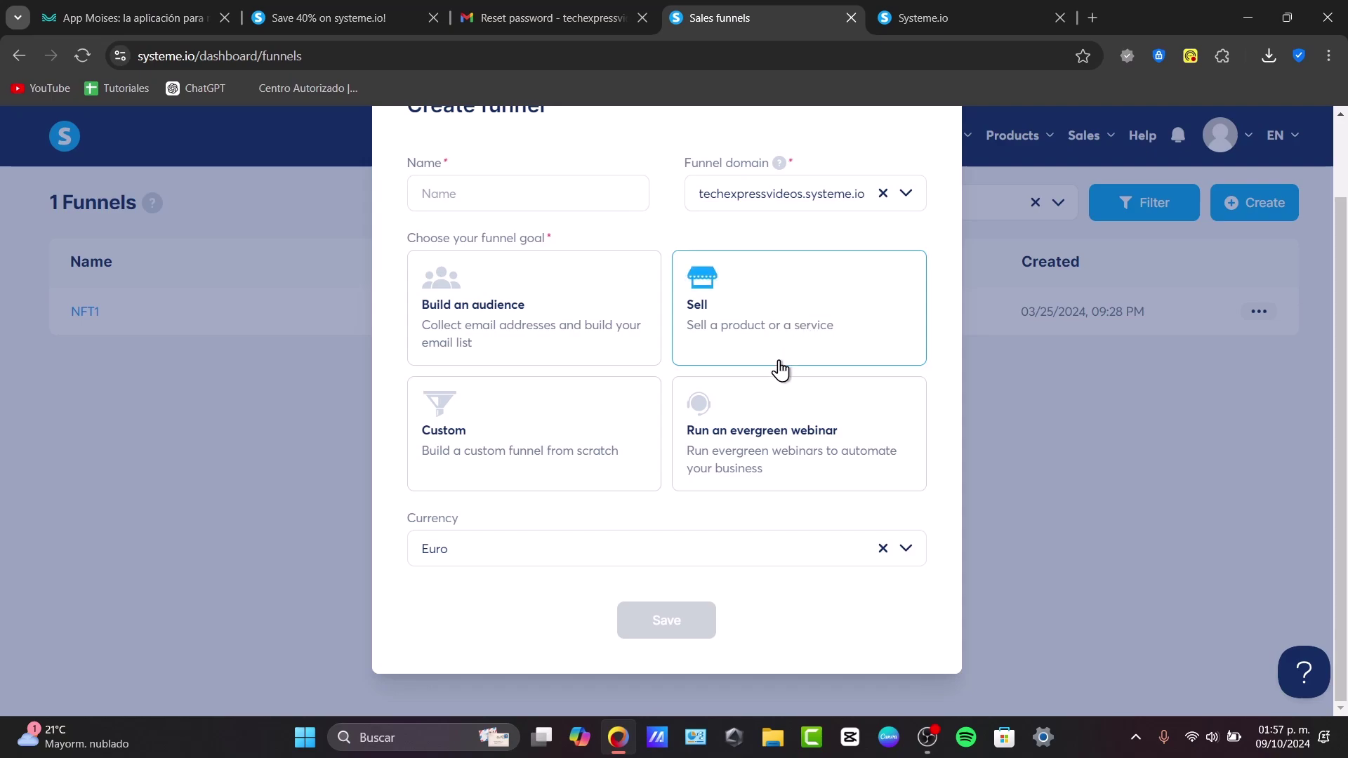
Step: Set the new funnel's currency to U.S. Dollar
click(581, 561)
scroll(538, 472, down, 15)
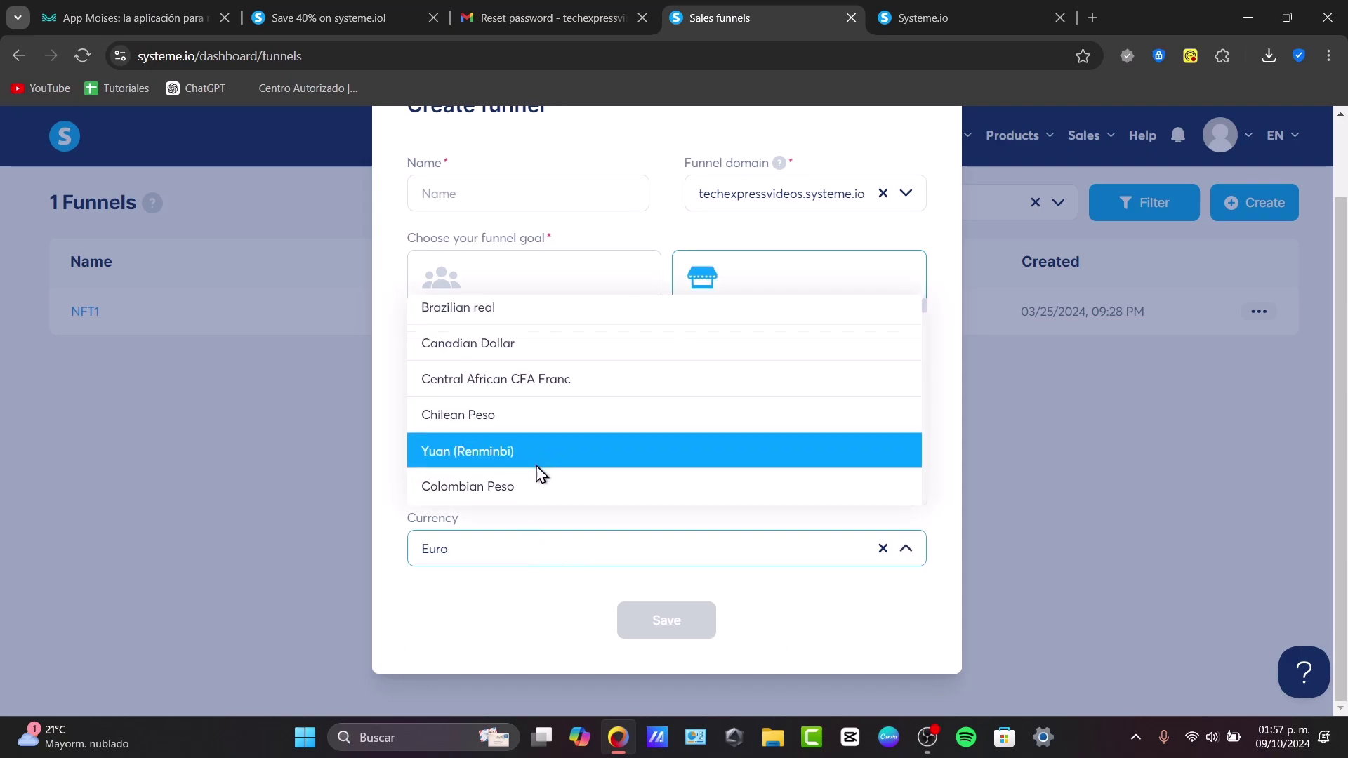
scroll(545, 461, up, 1)
scroll(562, 442, down, 7)
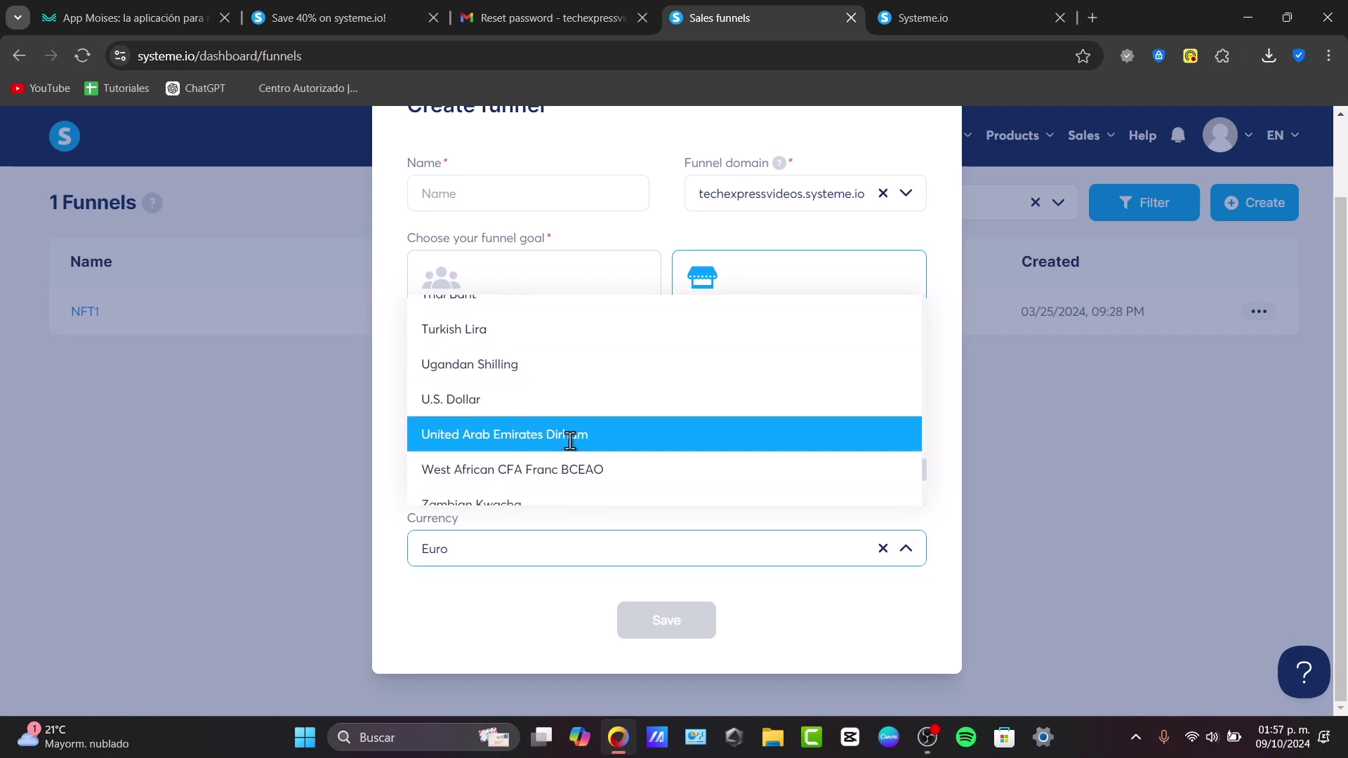
scroll(569, 414, up, 3)
scroll(568, 414, up, 10)
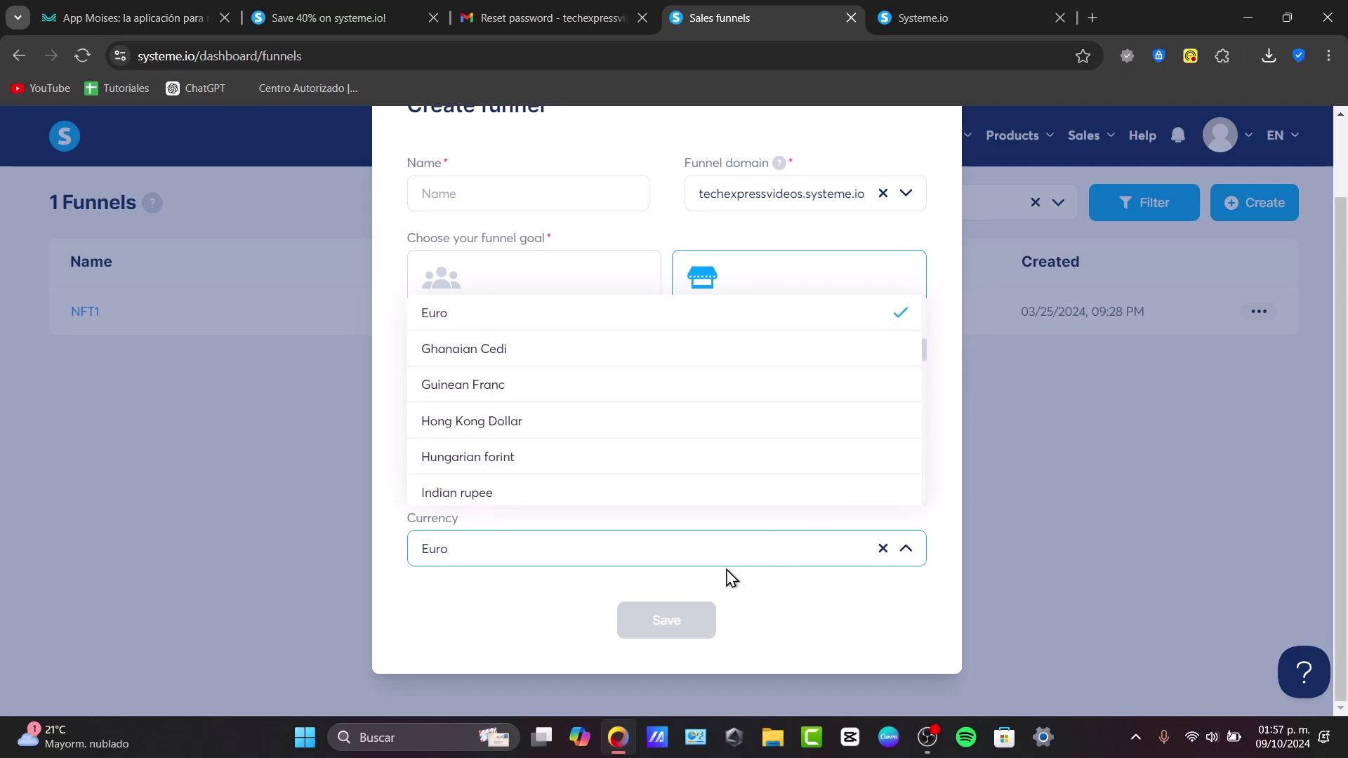
double_click(687, 560)
text(u)
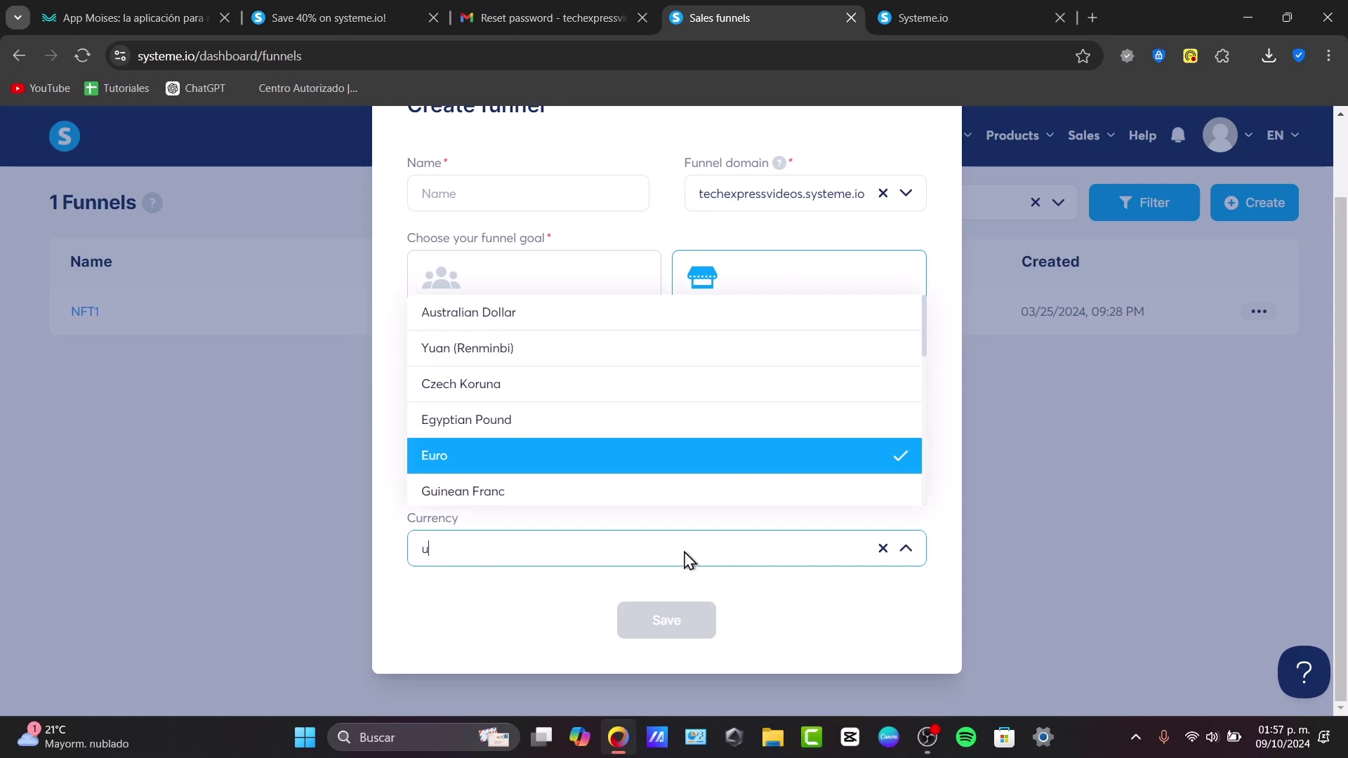
text(sd)
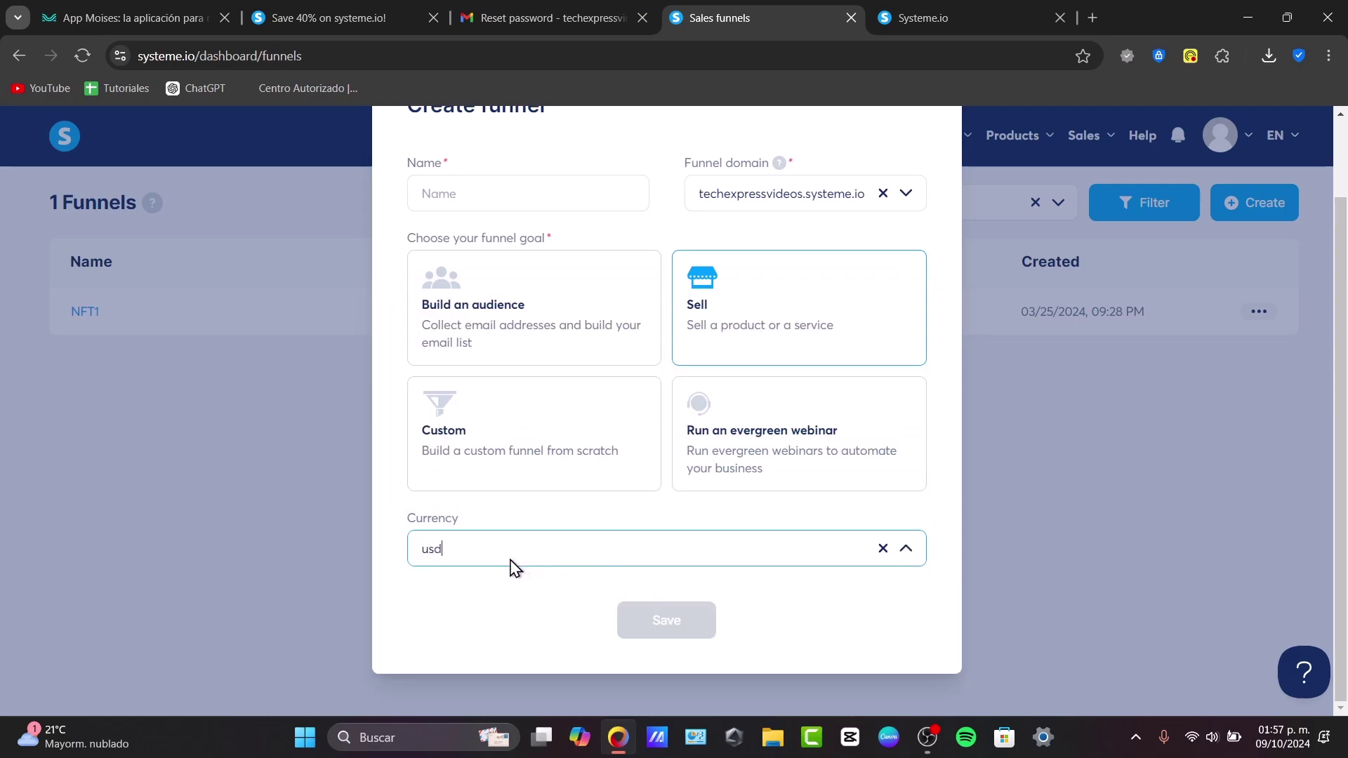
double_click(469, 557)
text(dolo)
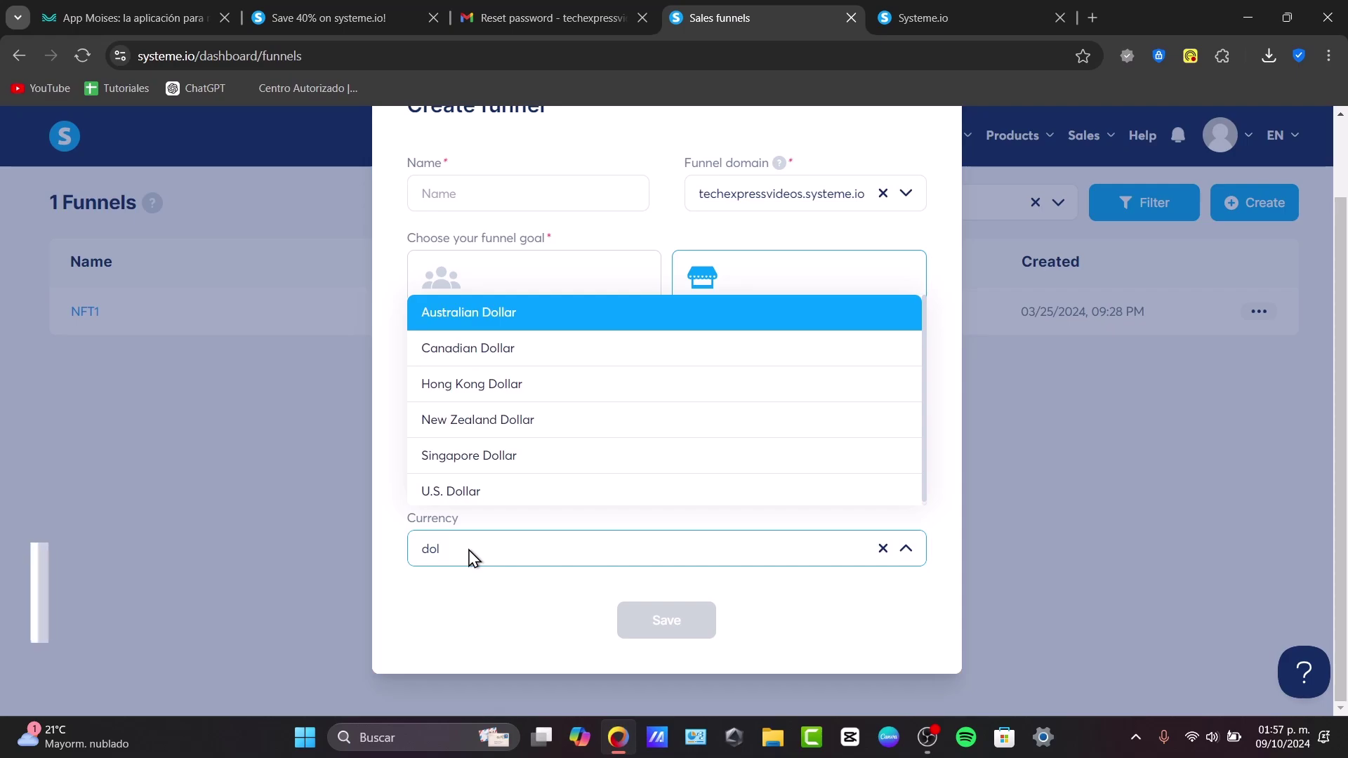
key(BackSpace)
key(BackSpace)
key(BackSpace)
key(BackSpace)
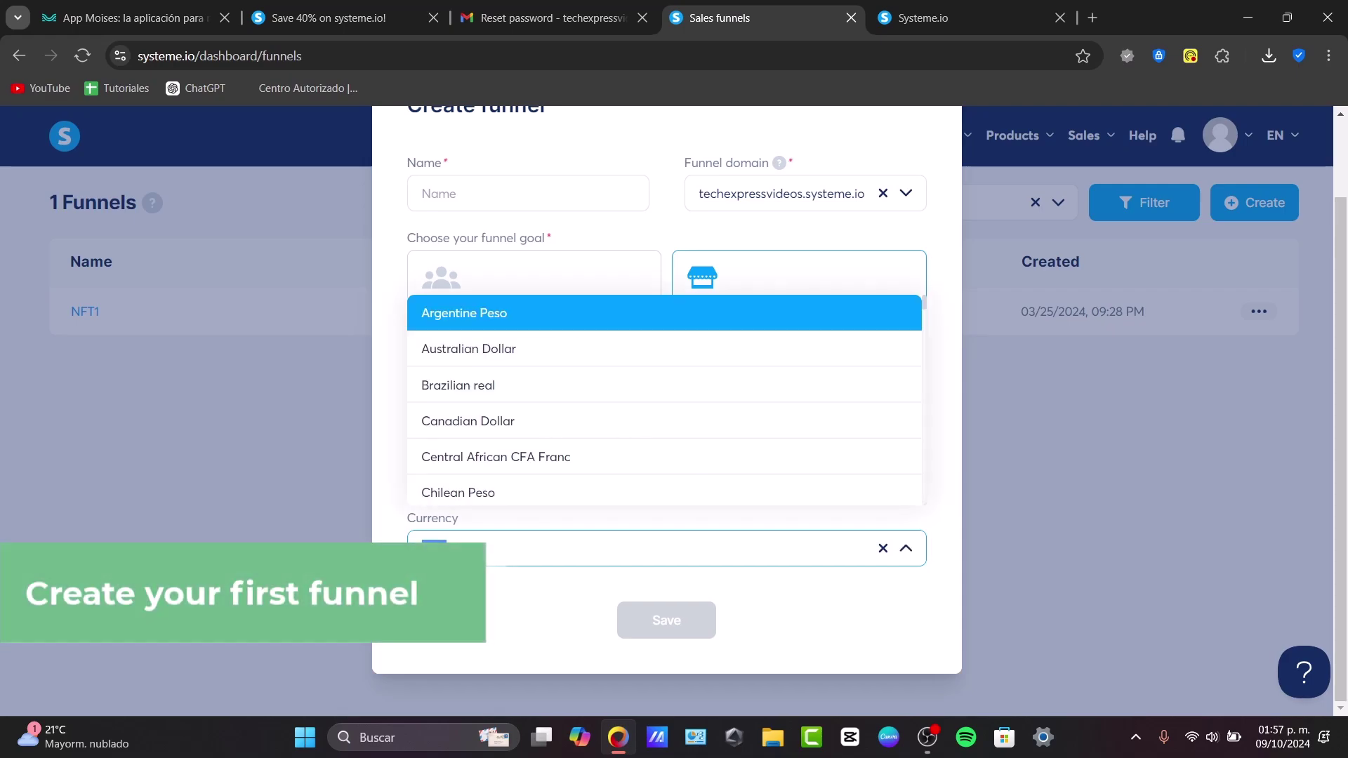
text(us)
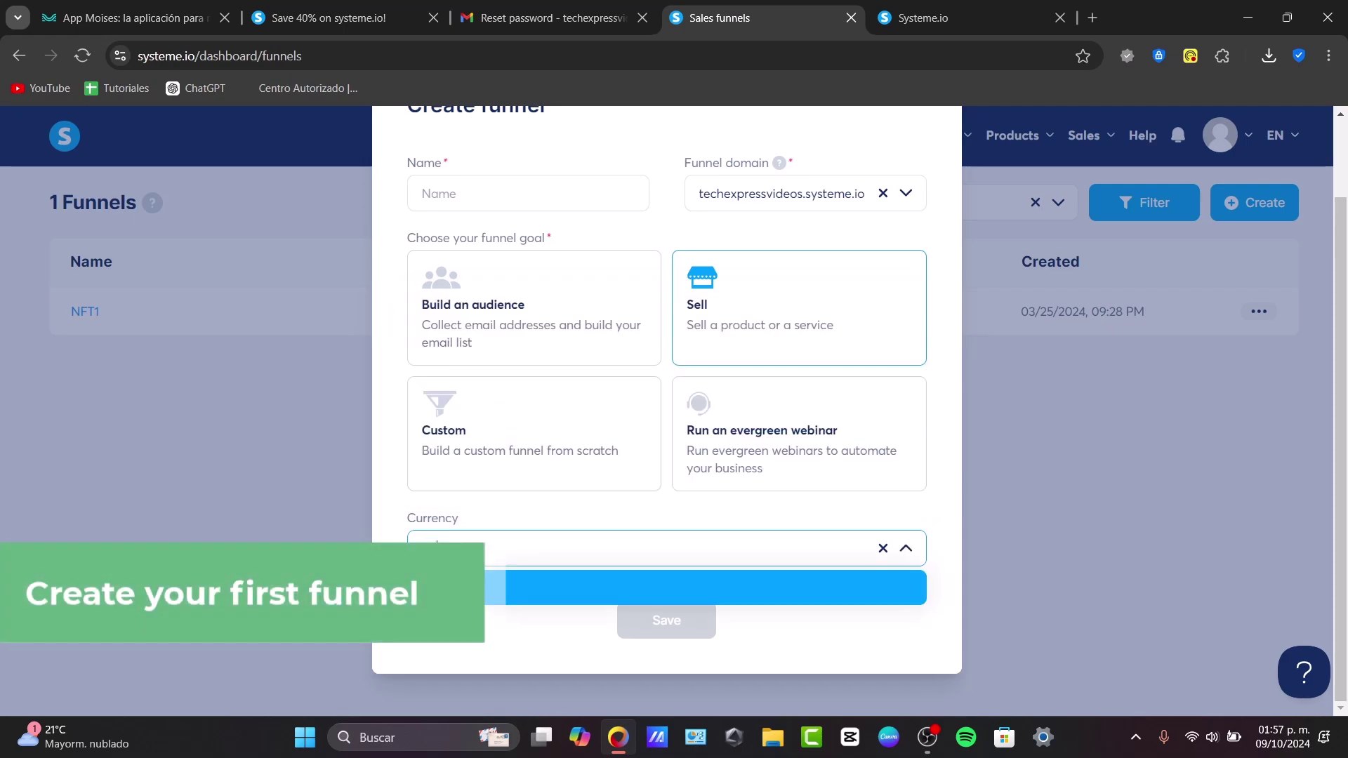
key(Return)
Step: Keep the existing funnel domain, name the funnel "1 Shirt" and save it
scroll(722, 614, up, 2)
click(740, 297)
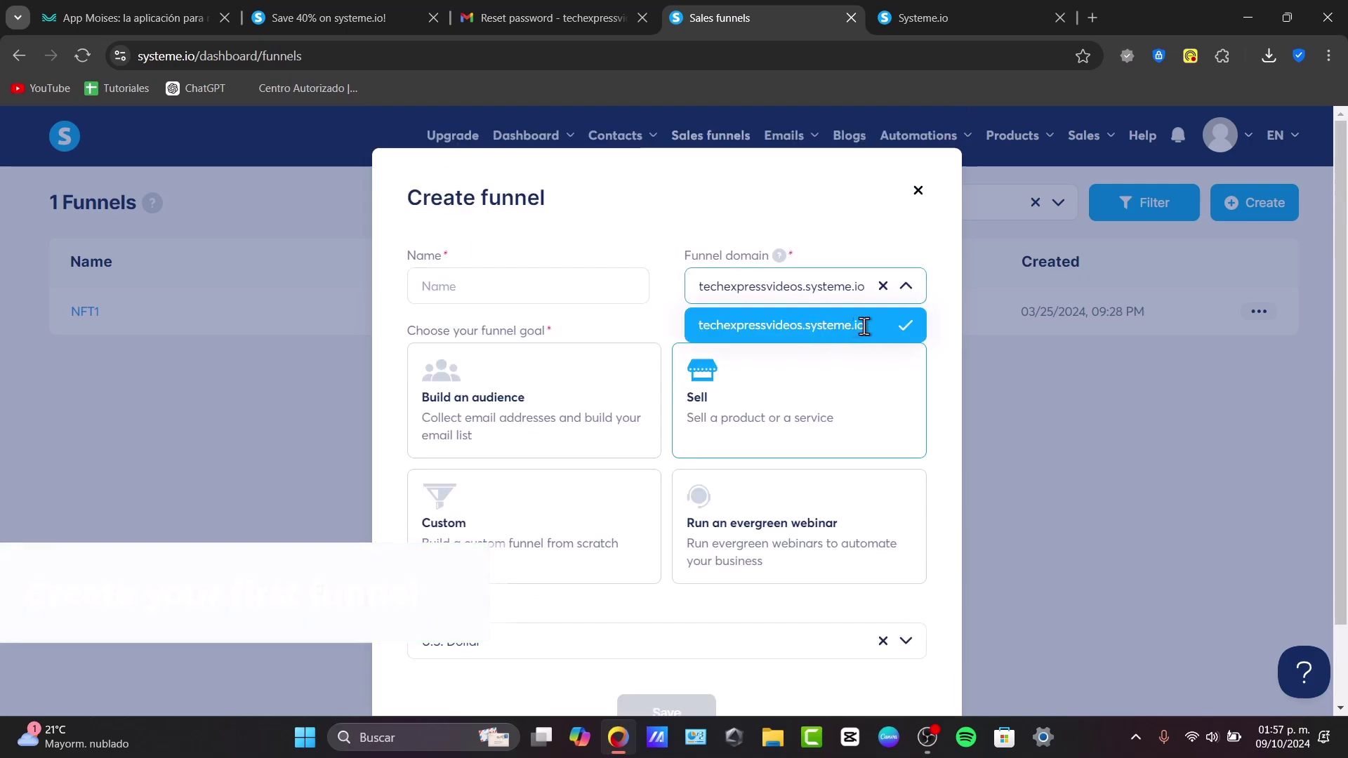
click(705, 325)
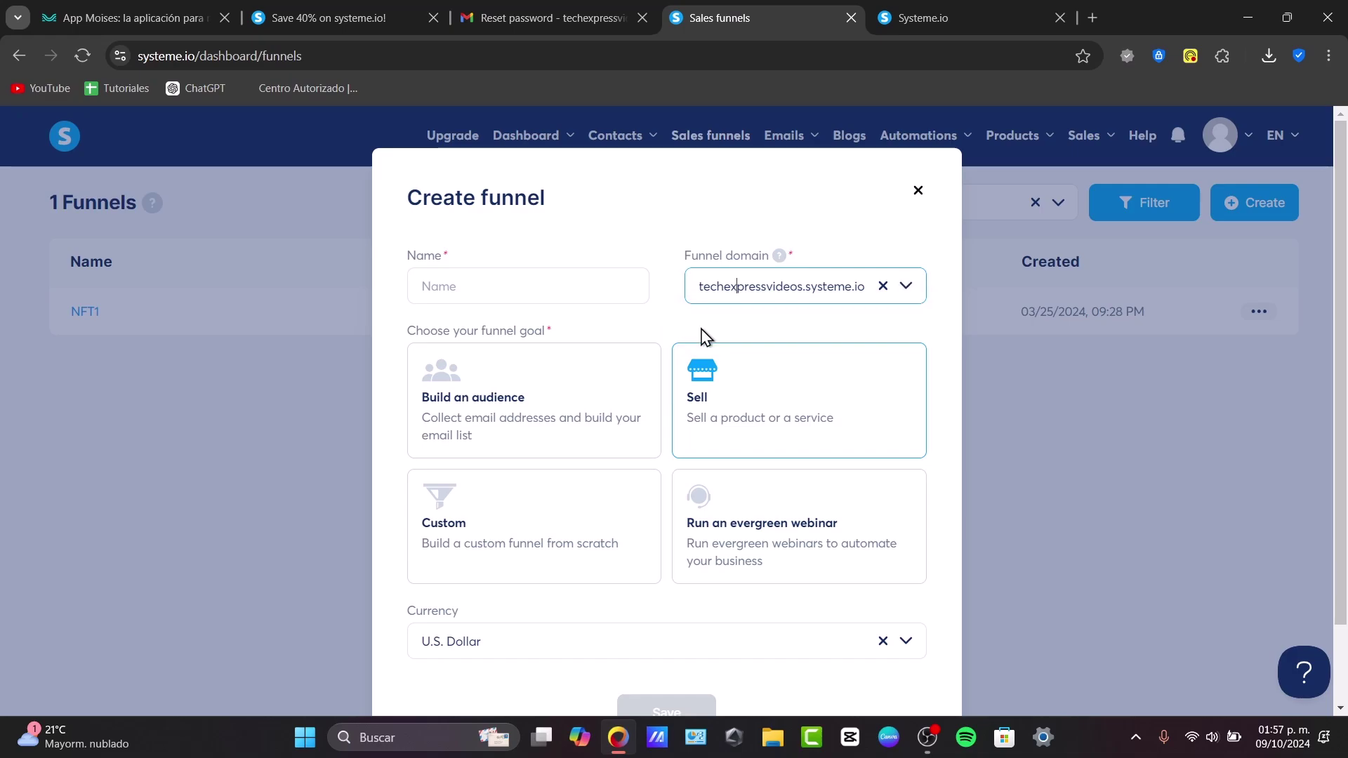
click(587, 297)
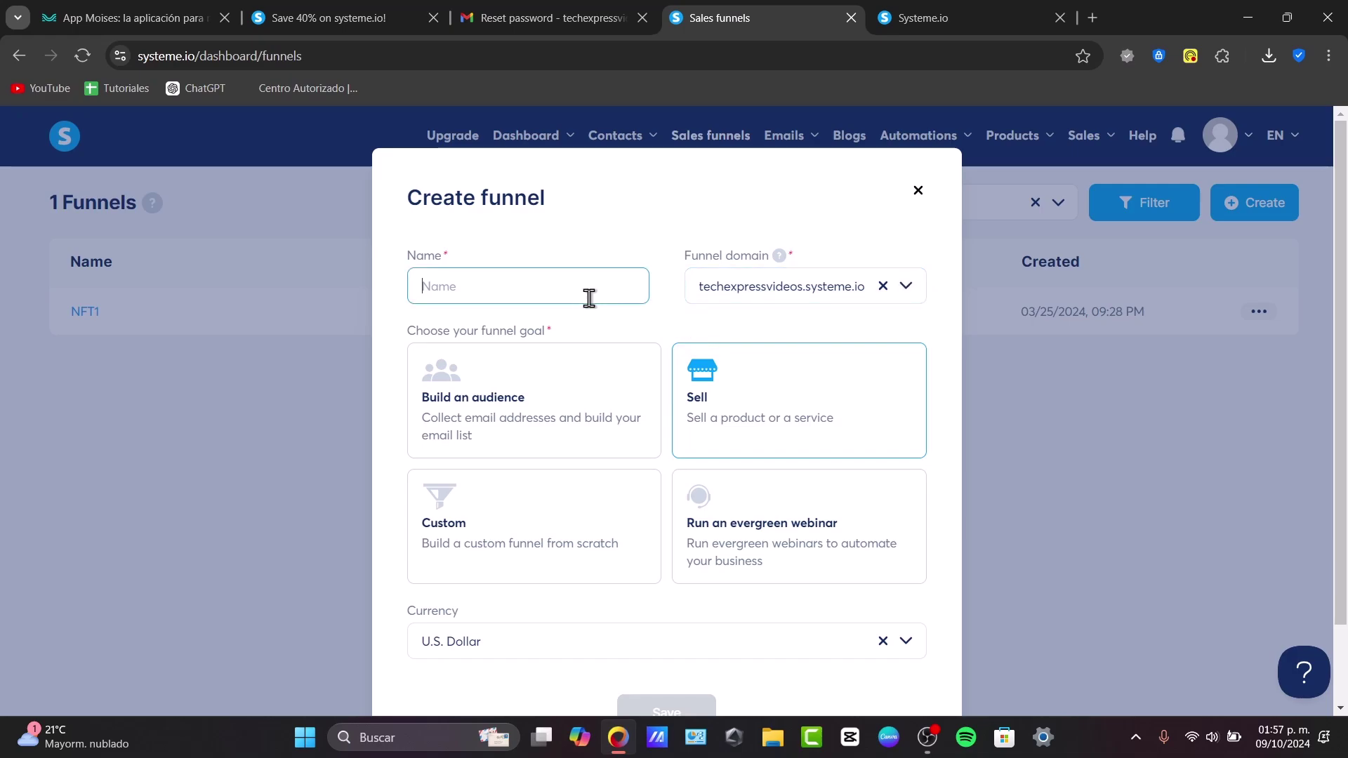
text(1 Shirt)
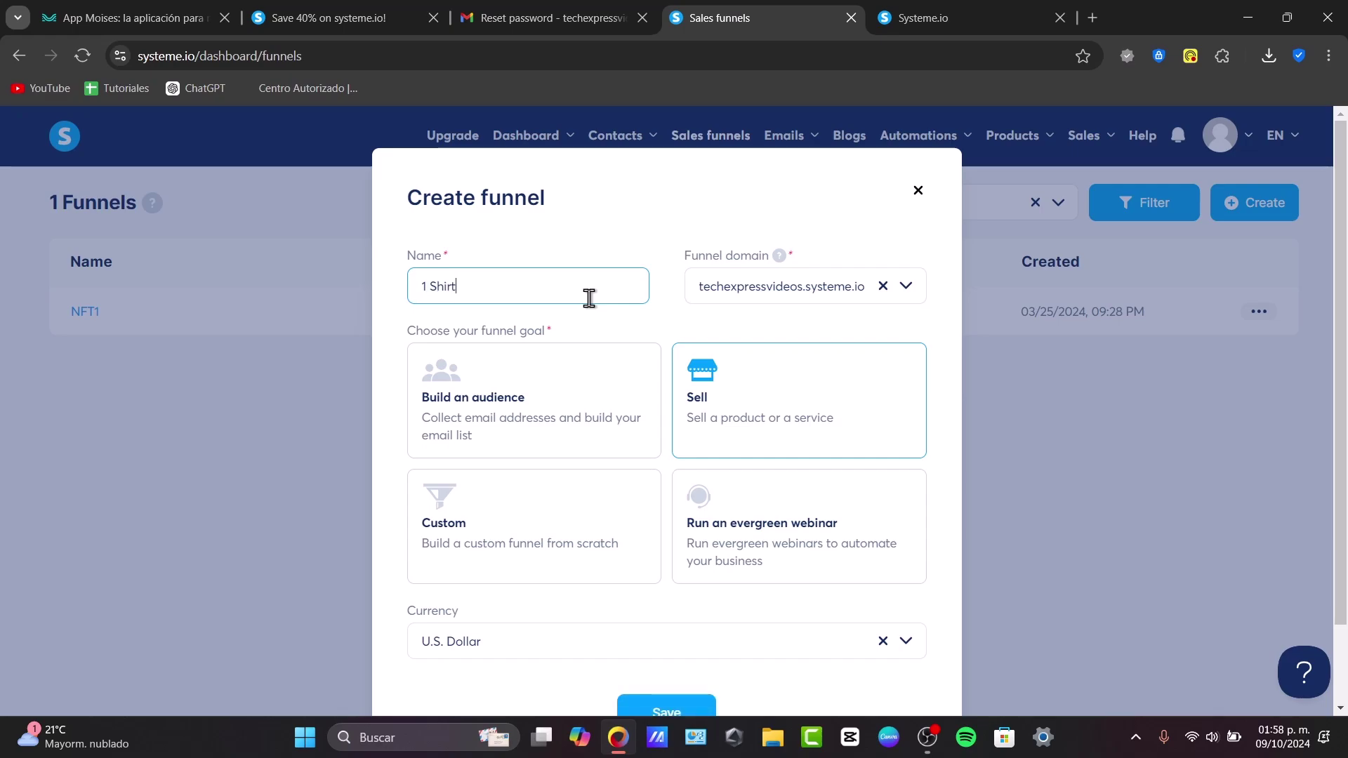
scroll(641, 481, down, 1)
click(701, 619)
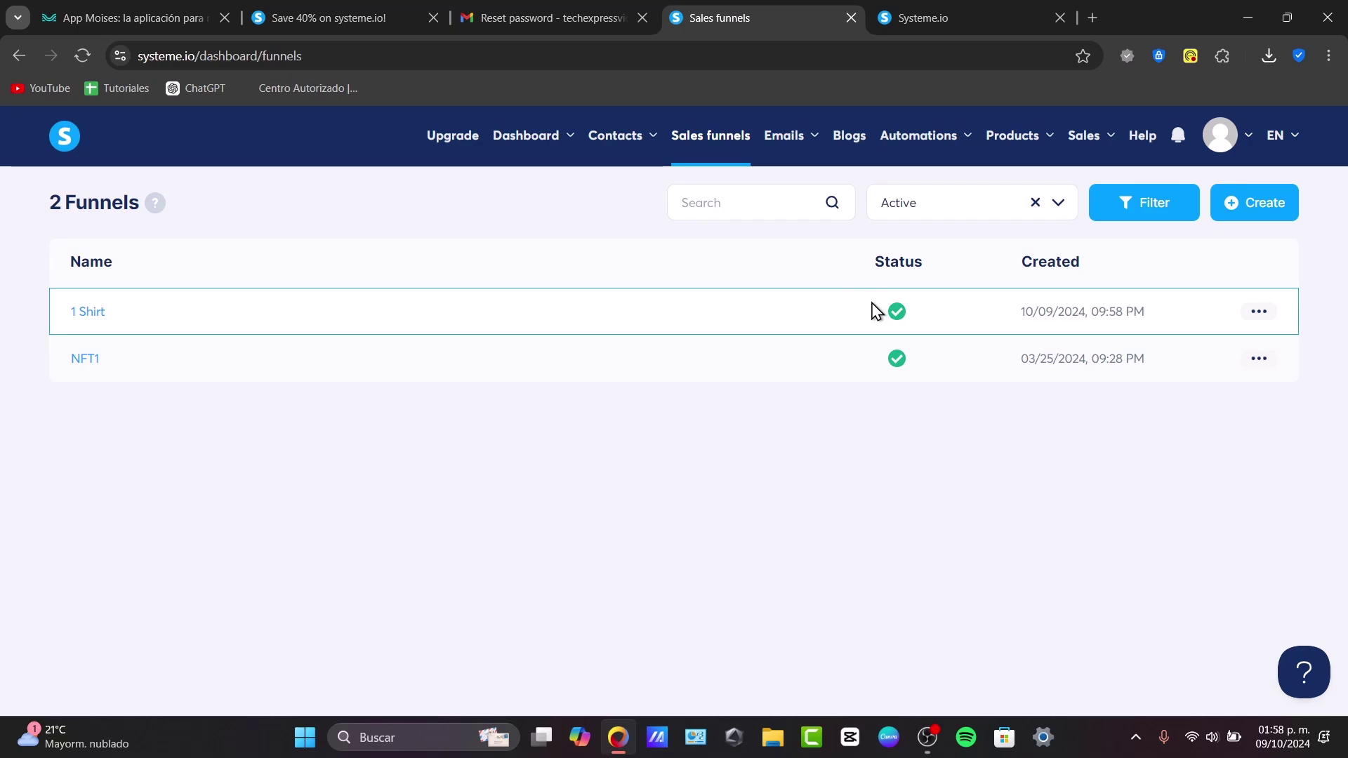
click(1284, 210)
scroll(674, 482, down, 2)
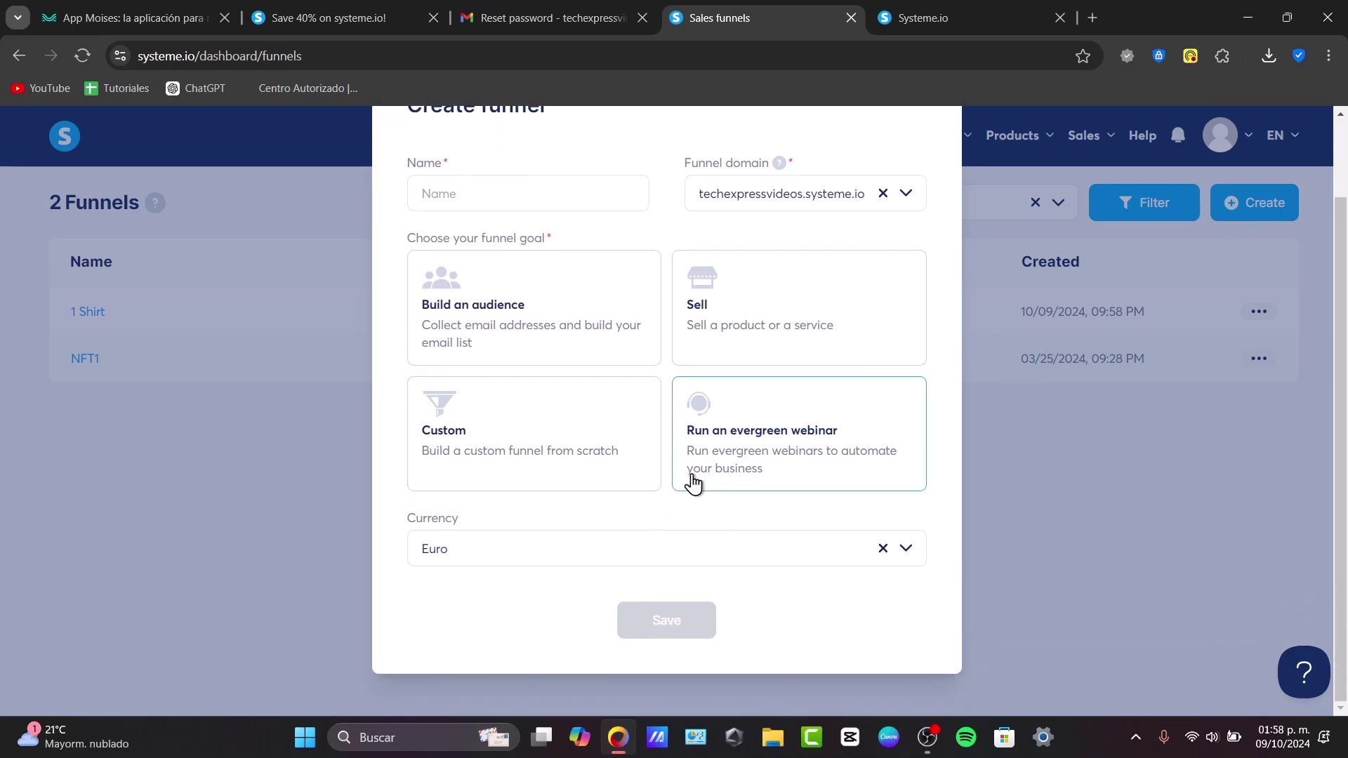
click(1010, 395)
click(1258, 313)
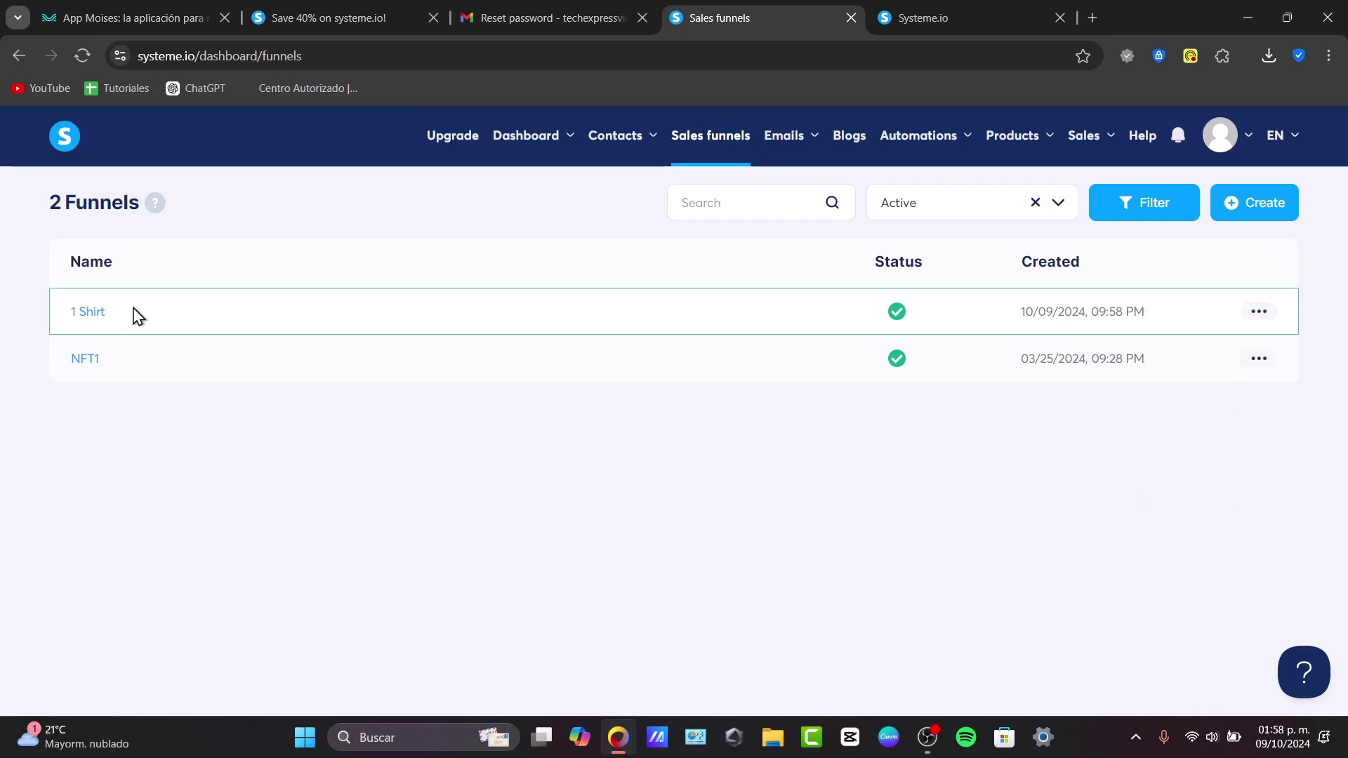
Step: Open the 1 Shirt funnel and look through the page templates offered for its Order Form step
click(87, 314)
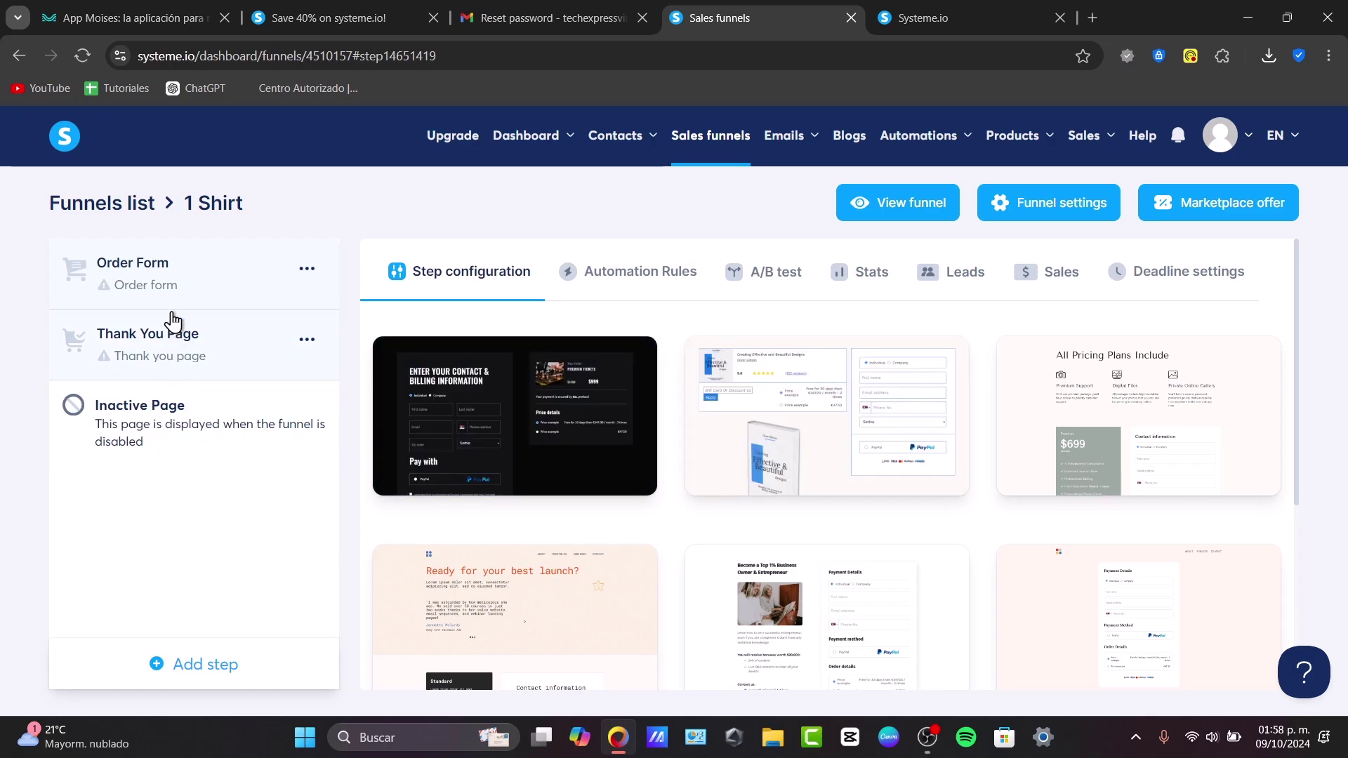
scroll(748, 419, down, 4)
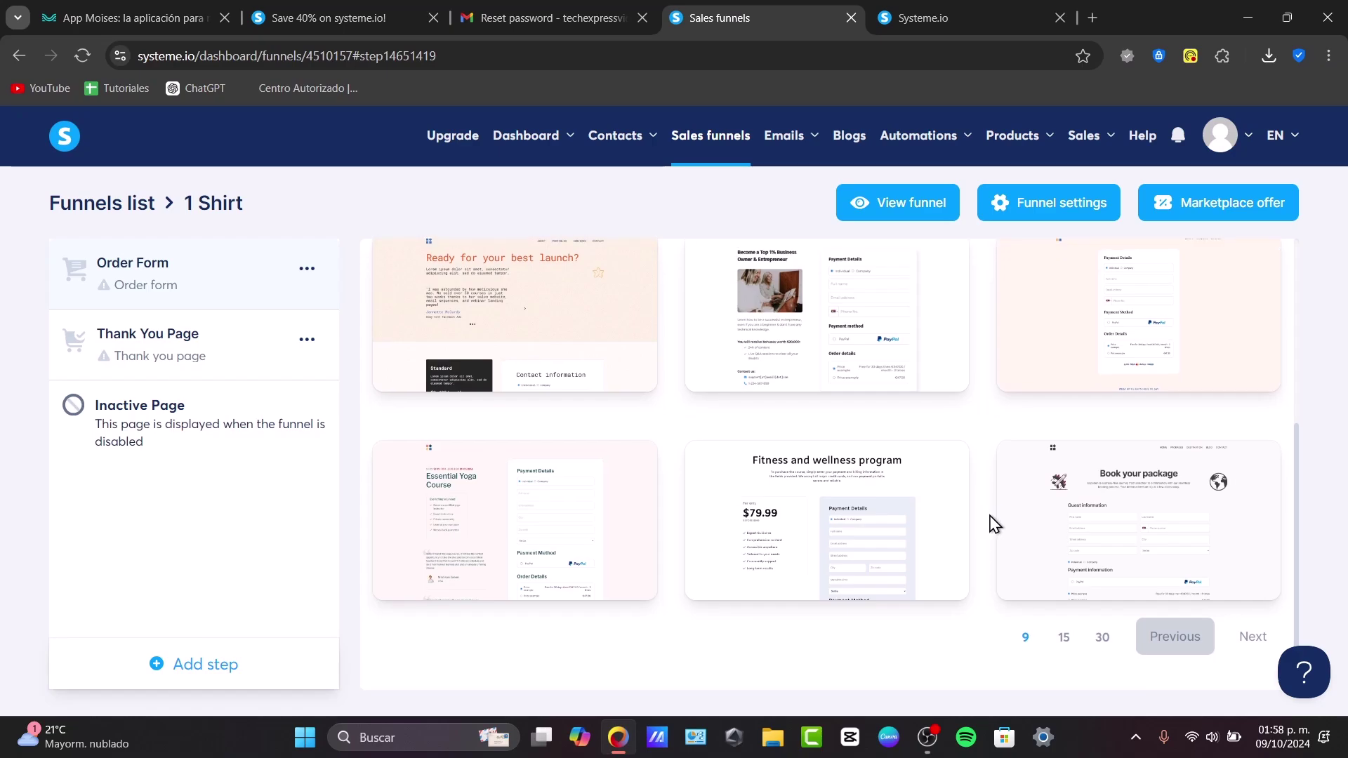
scroll(1150, 429, up, 4)
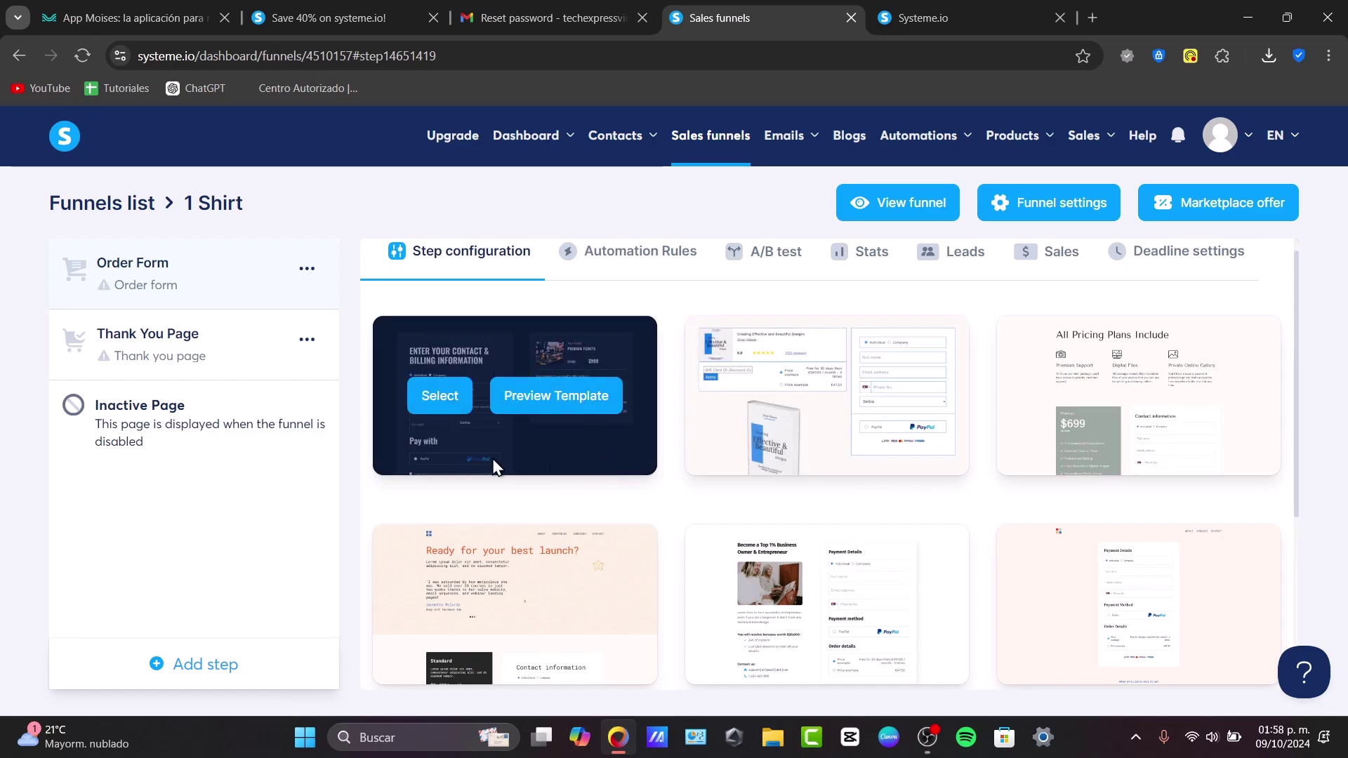
scroll(777, 415, down, 4)
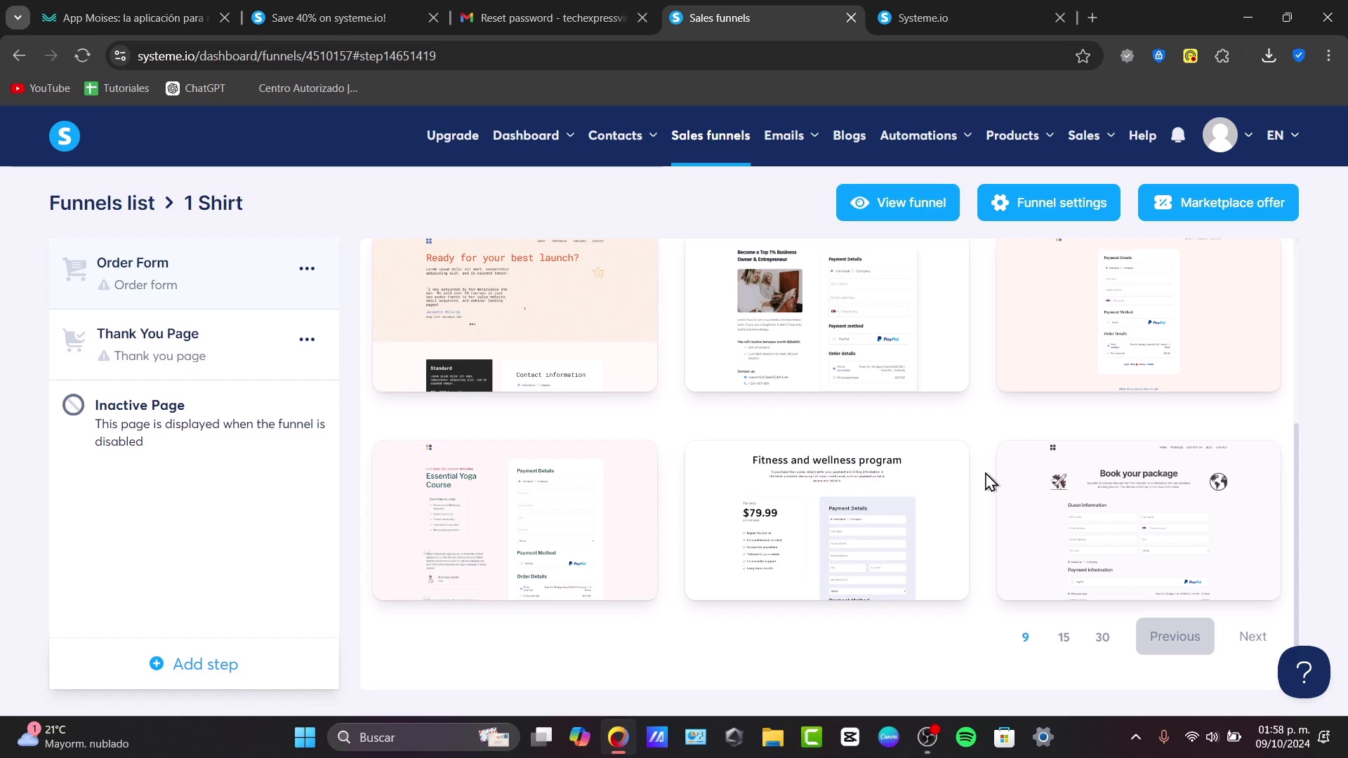
scroll(990, 482, up, 4)
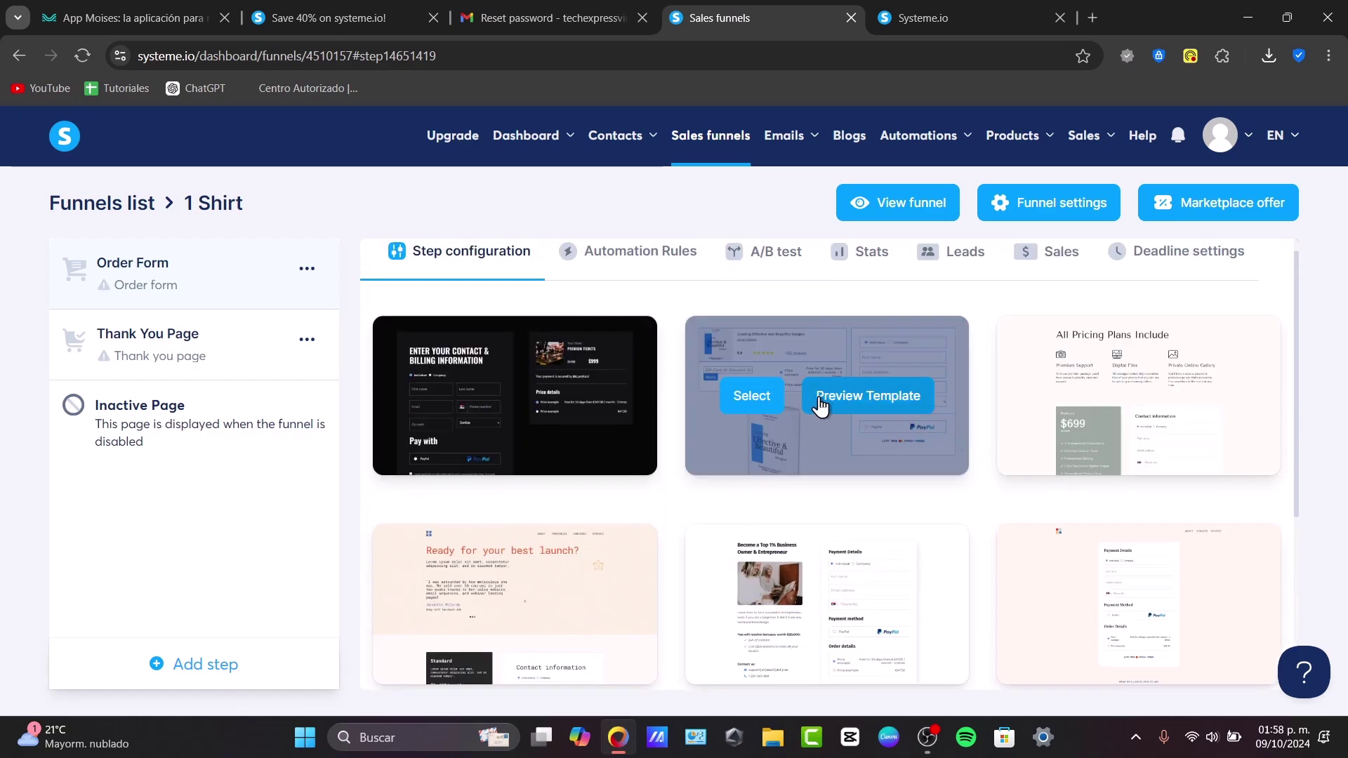
Step: Preview the "Effective & Beautiful" book order form template, examine its layout and return to the funnel's step configuration
click(825, 397)
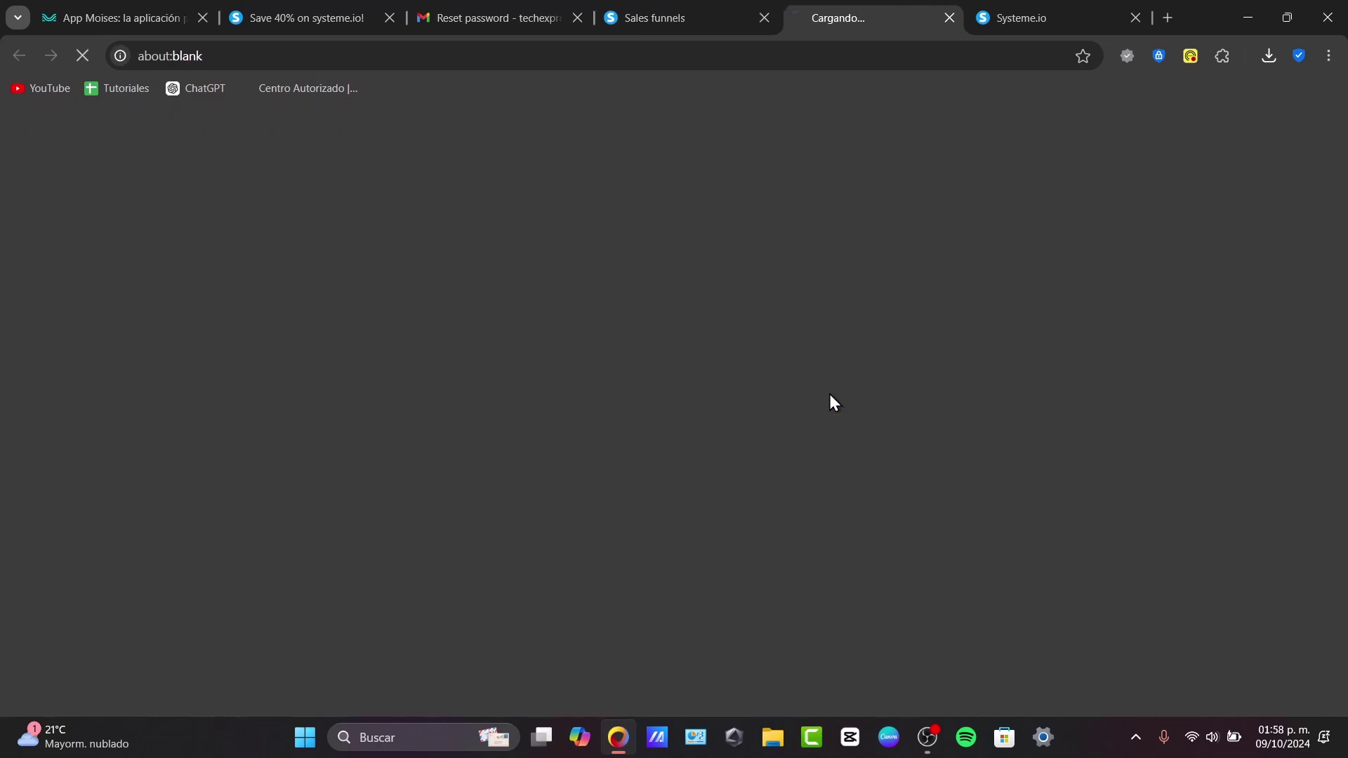
scroll(496, 394, down, 3)
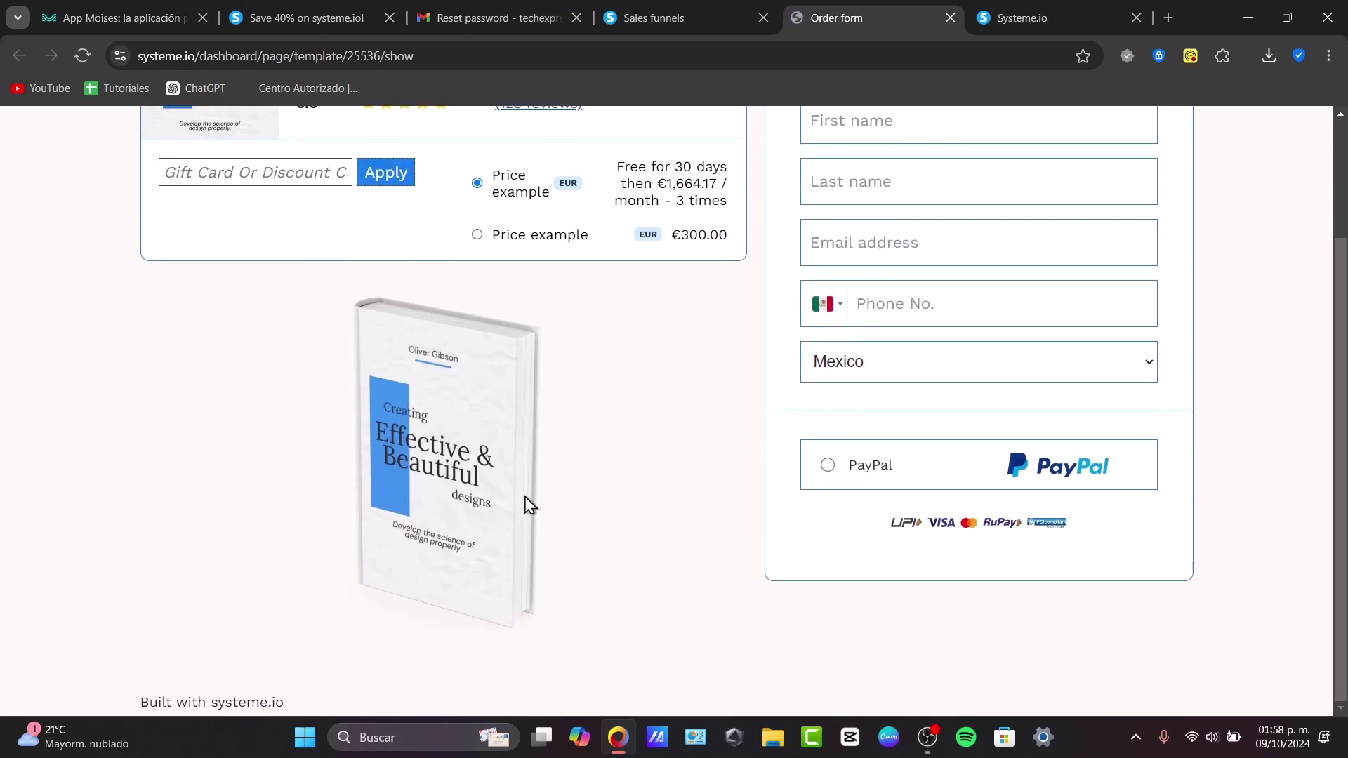
scroll(527, 505, up, 2)
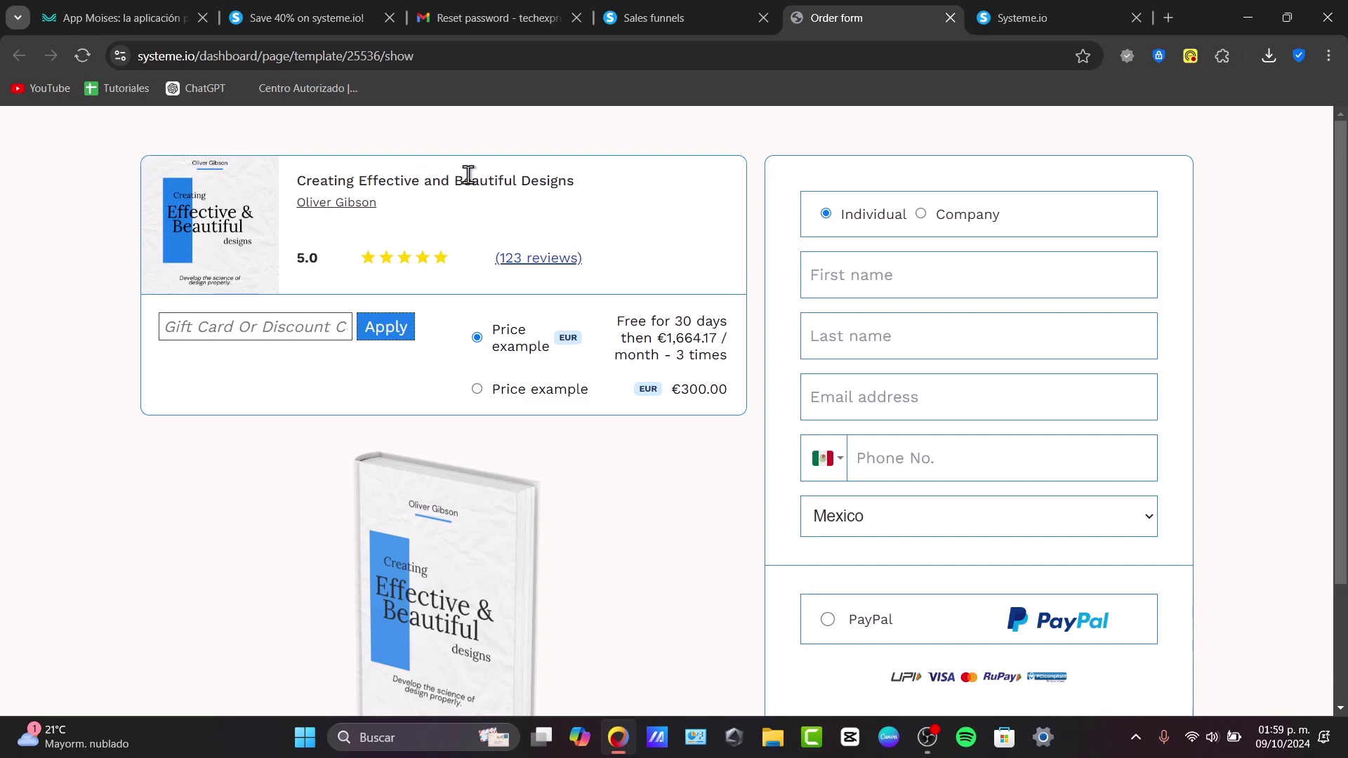
drag(385, 211, 307, 203)
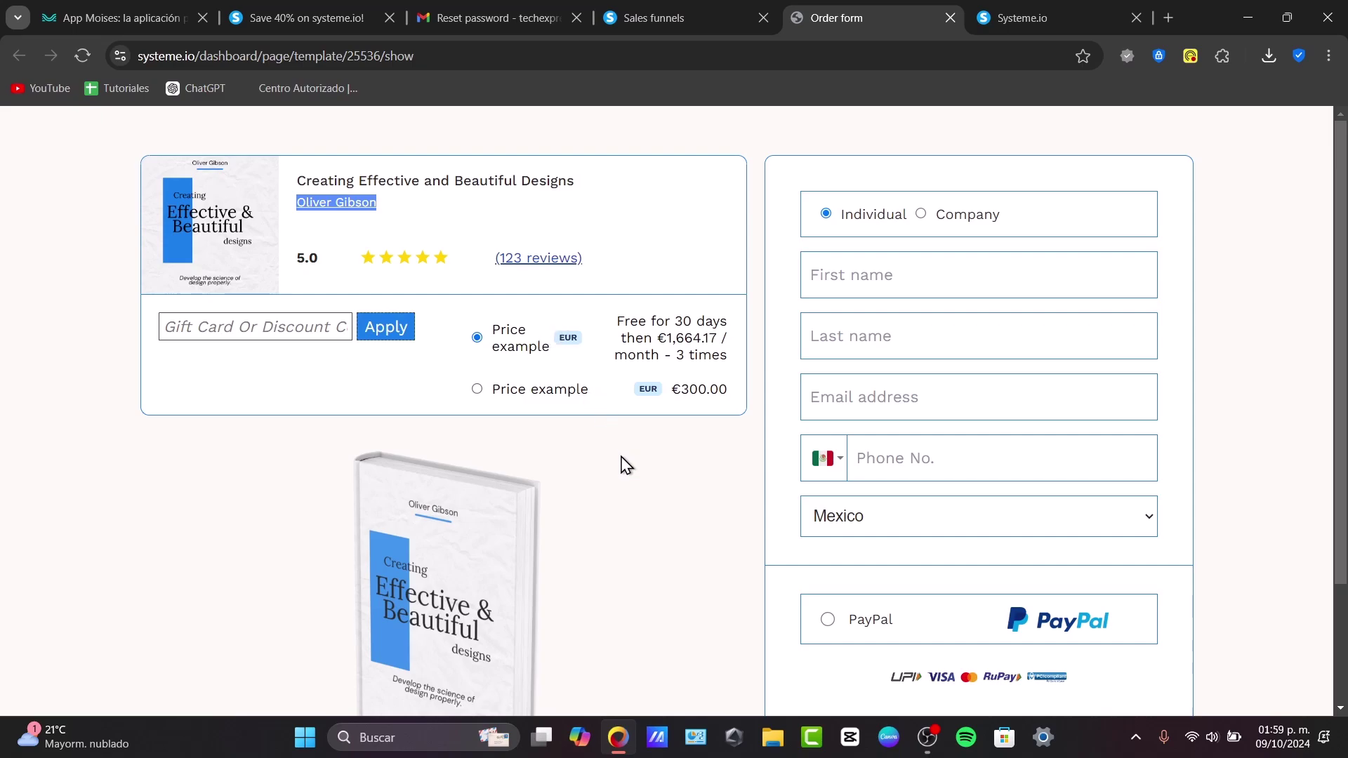
scroll(646, 480, down, 2)
scroll(889, 478, up, 2)
click(615, 17)
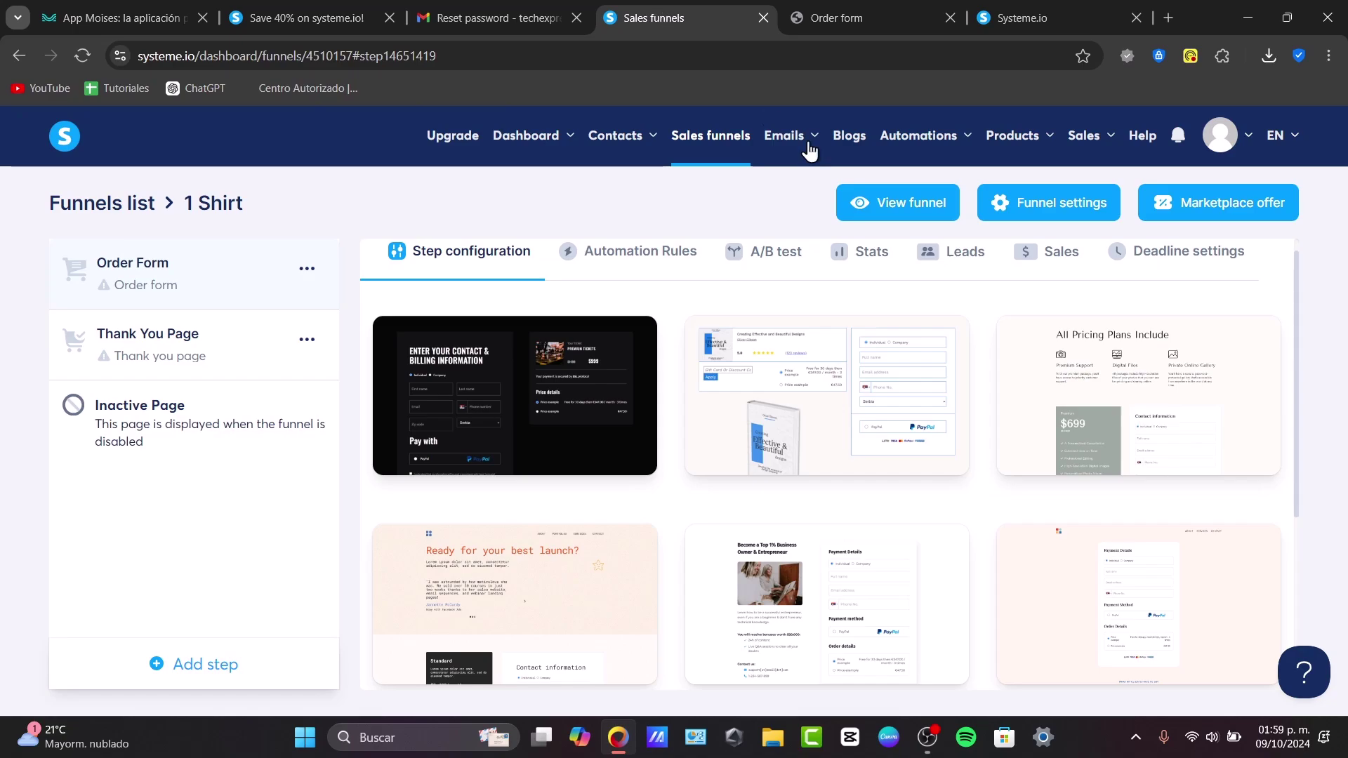
Step: Apply the "Effective & Beautiful" book template to the funnel's Order Form step
mouse_move(935, 395)
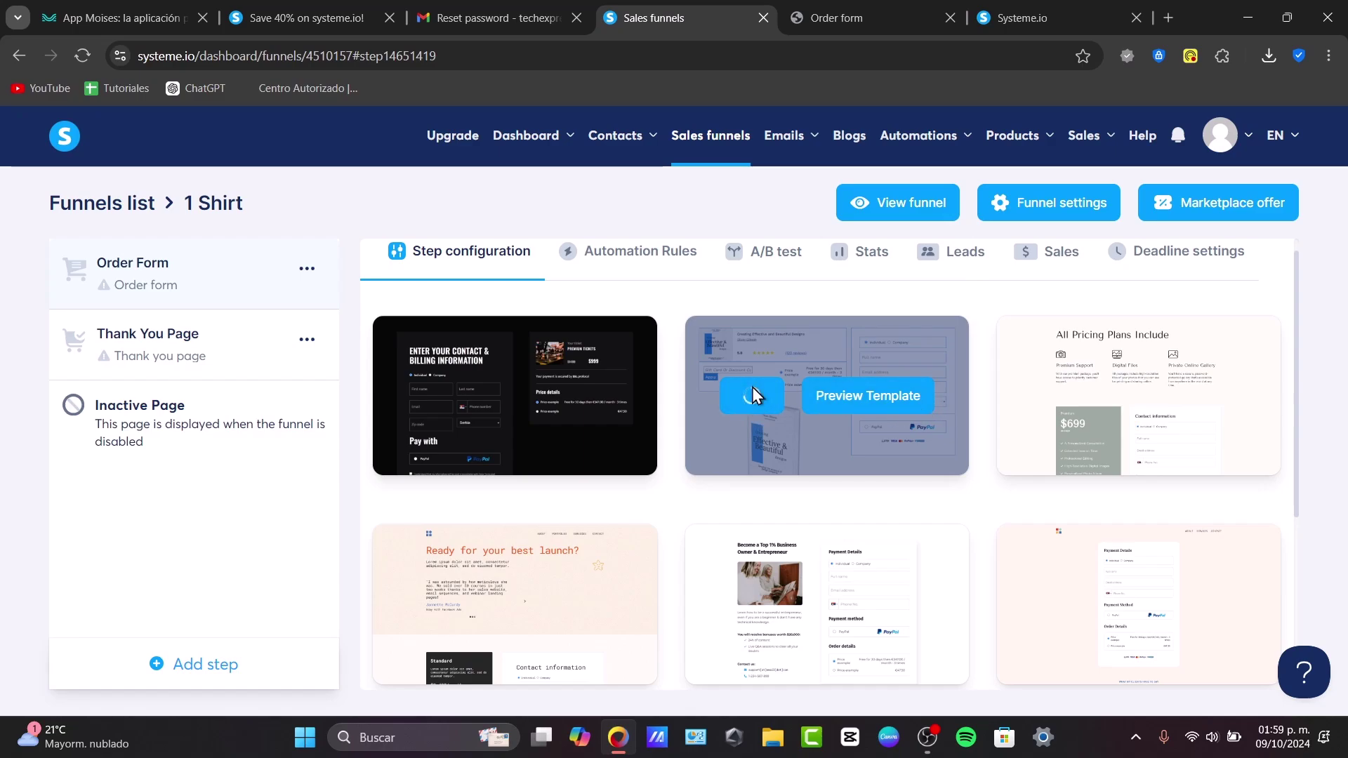
click(752, 388)
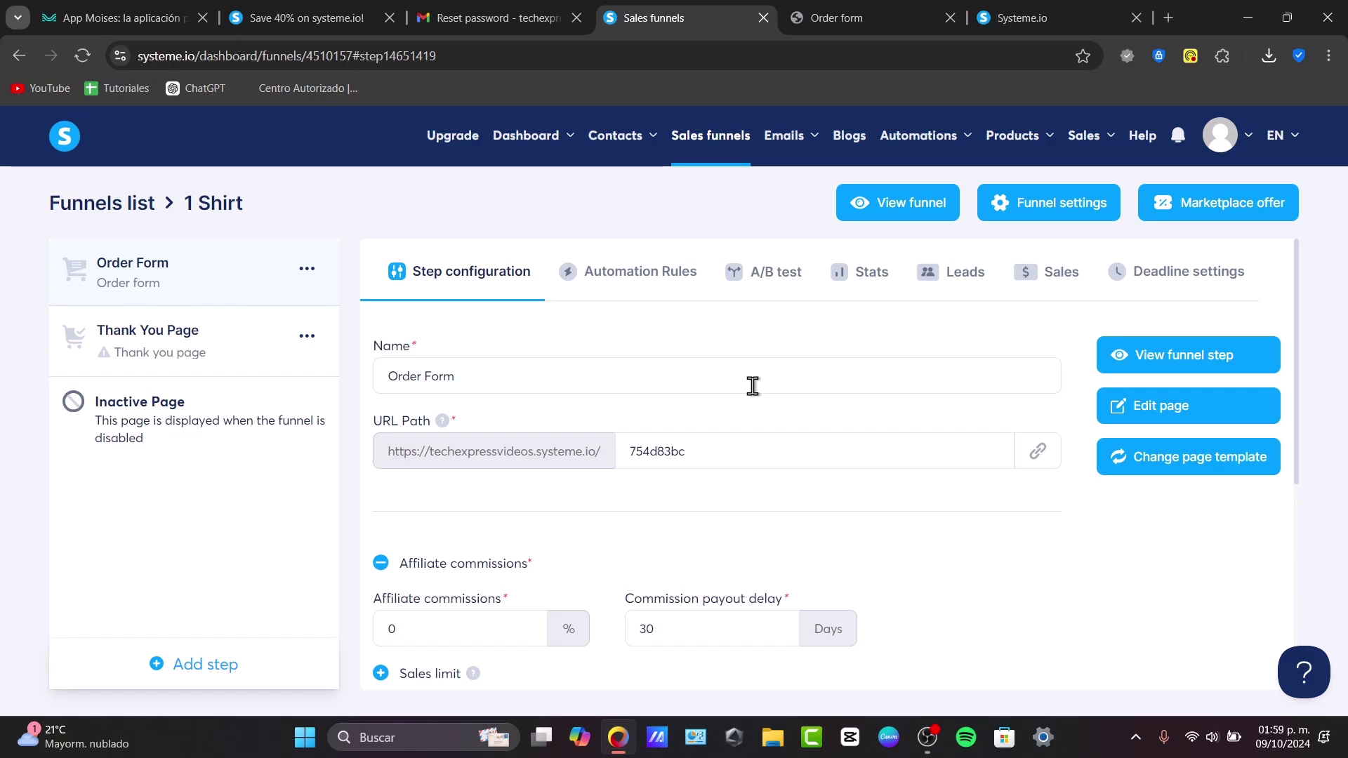
click(778, 391)
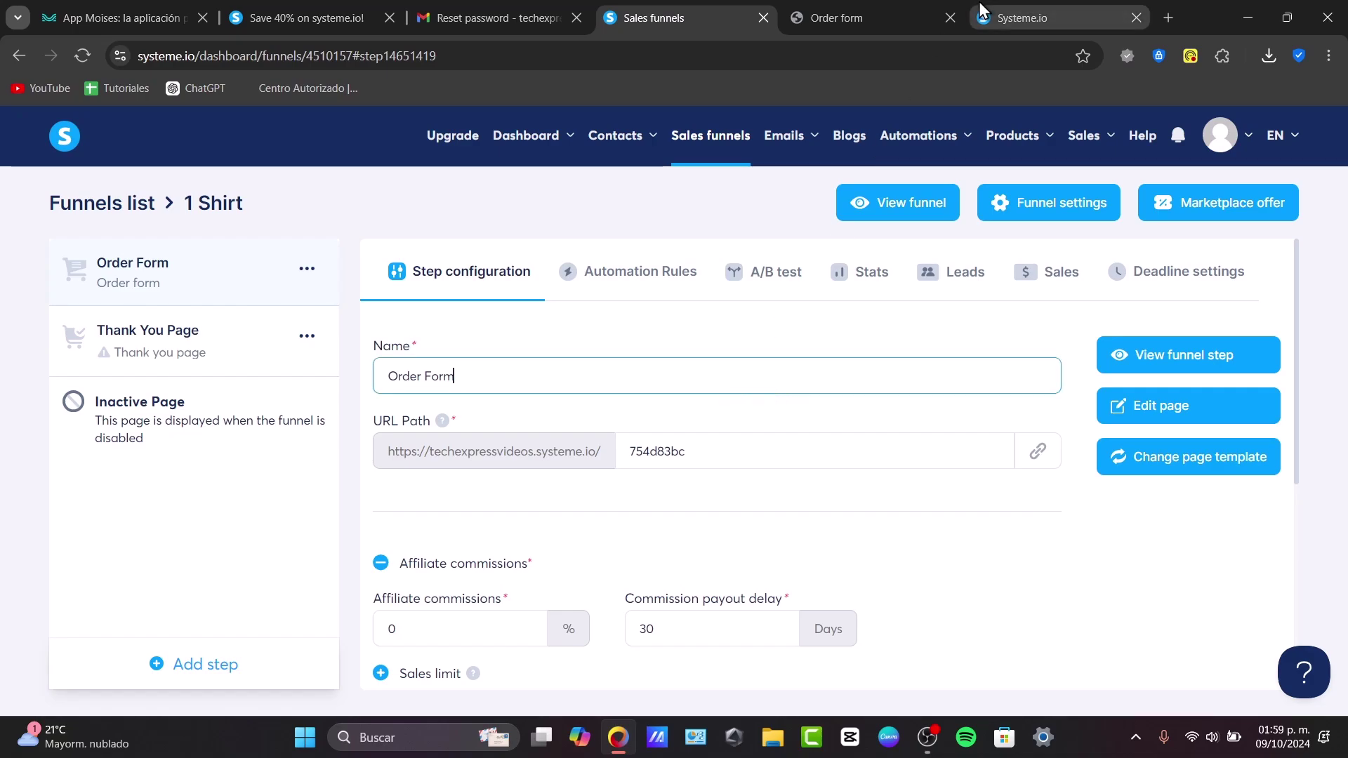
Step: Recheck the previewed book order form template and set the Order Form step's URL path to shirt1
click(893, 9)
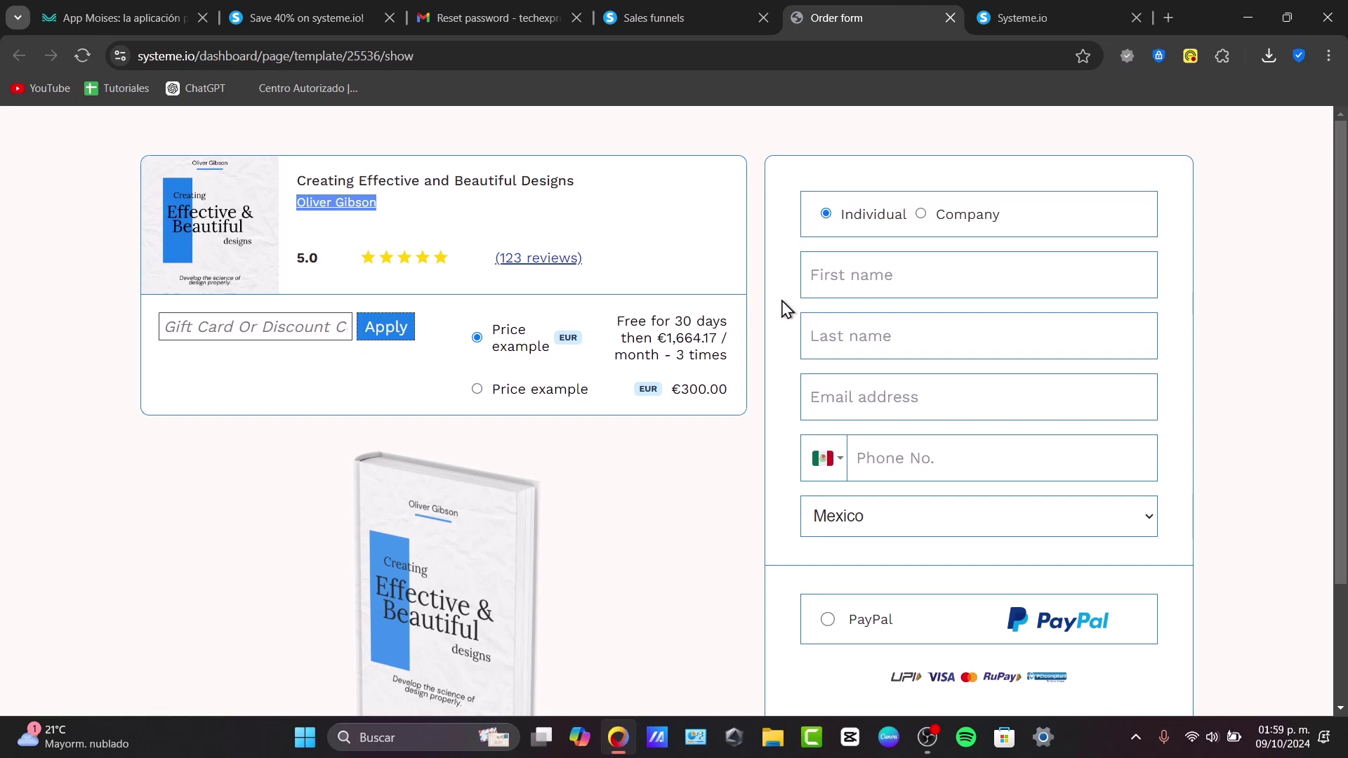
click(716, 18)
double_click(687, 451)
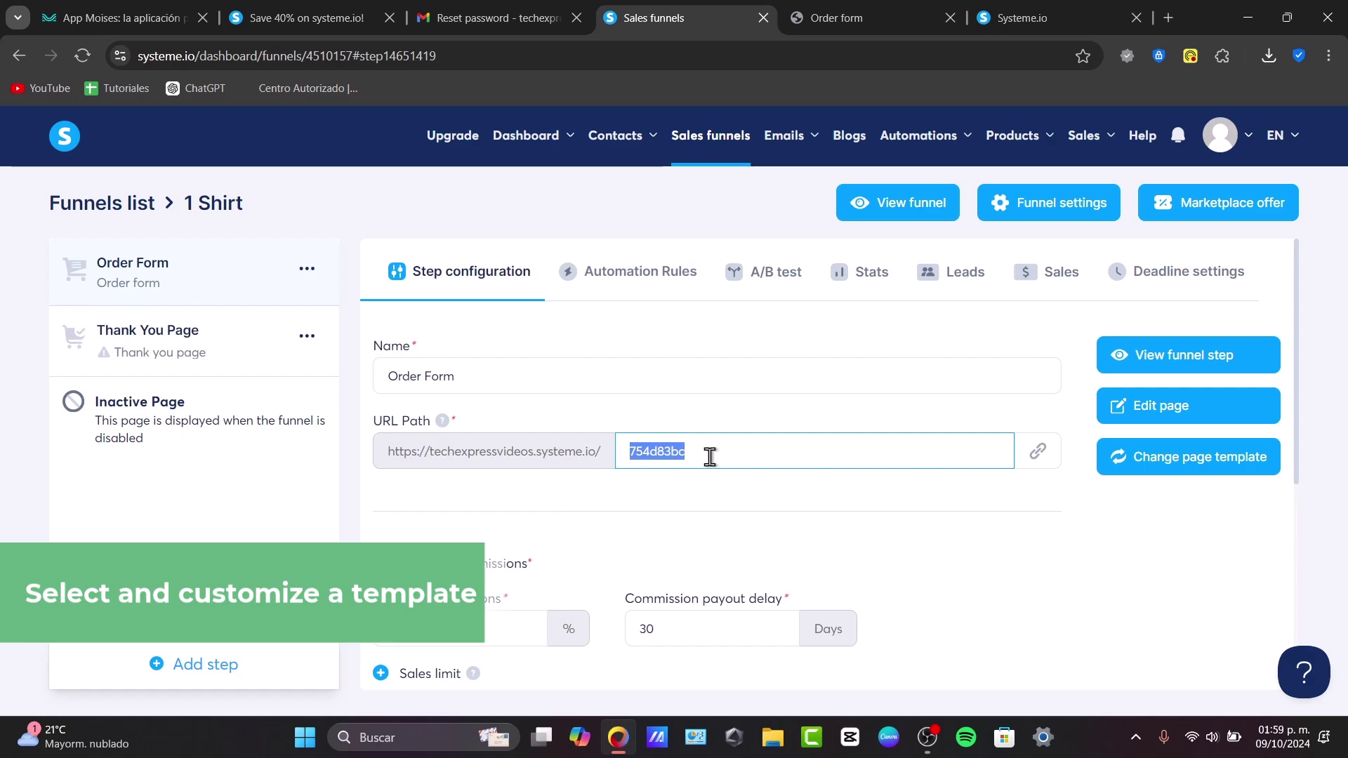
text(shirt1)
Step: Set the Order Form's affiliate commissions to 30% and its commission payout delay to 15 days
scroll(724, 456, down, 4)
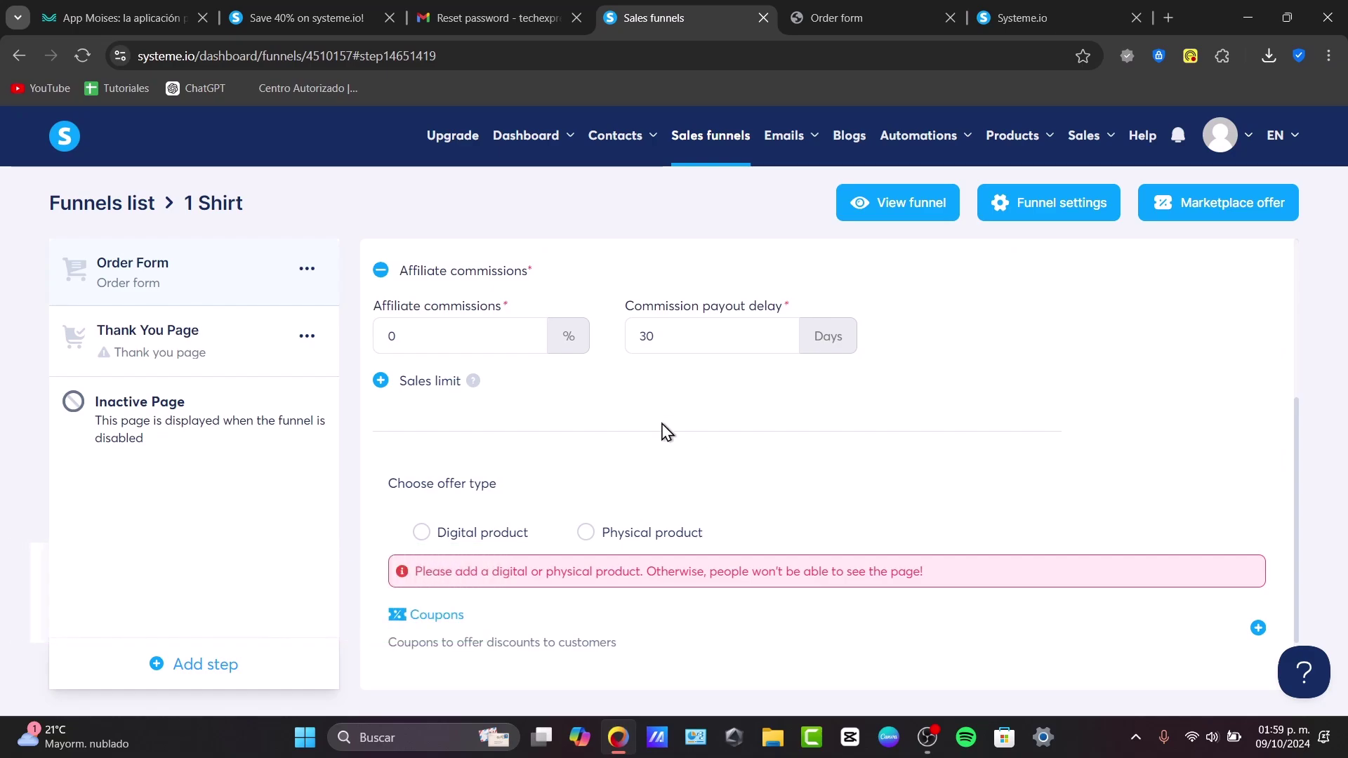
click(475, 335)
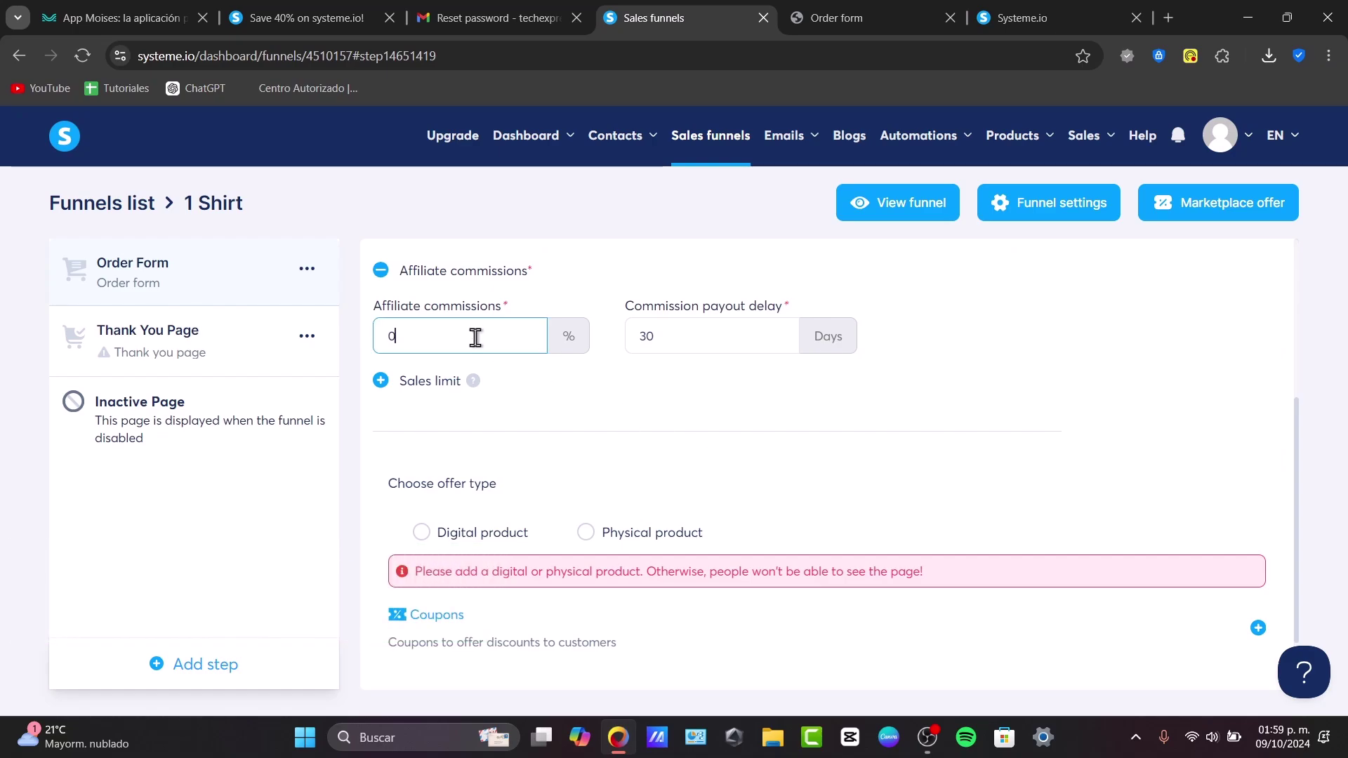
text(30)
click(737, 307)
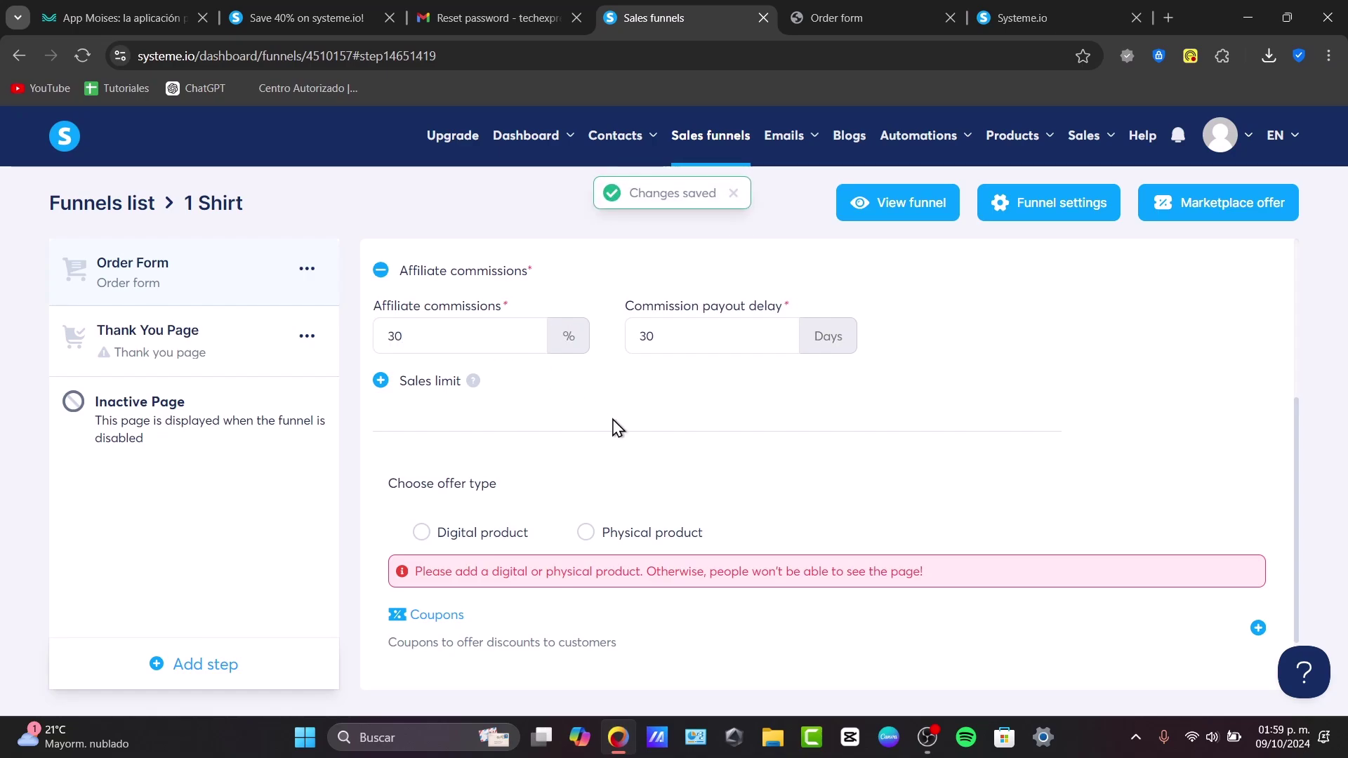
double_click(711, 339)
text(15)
click(747, 416)
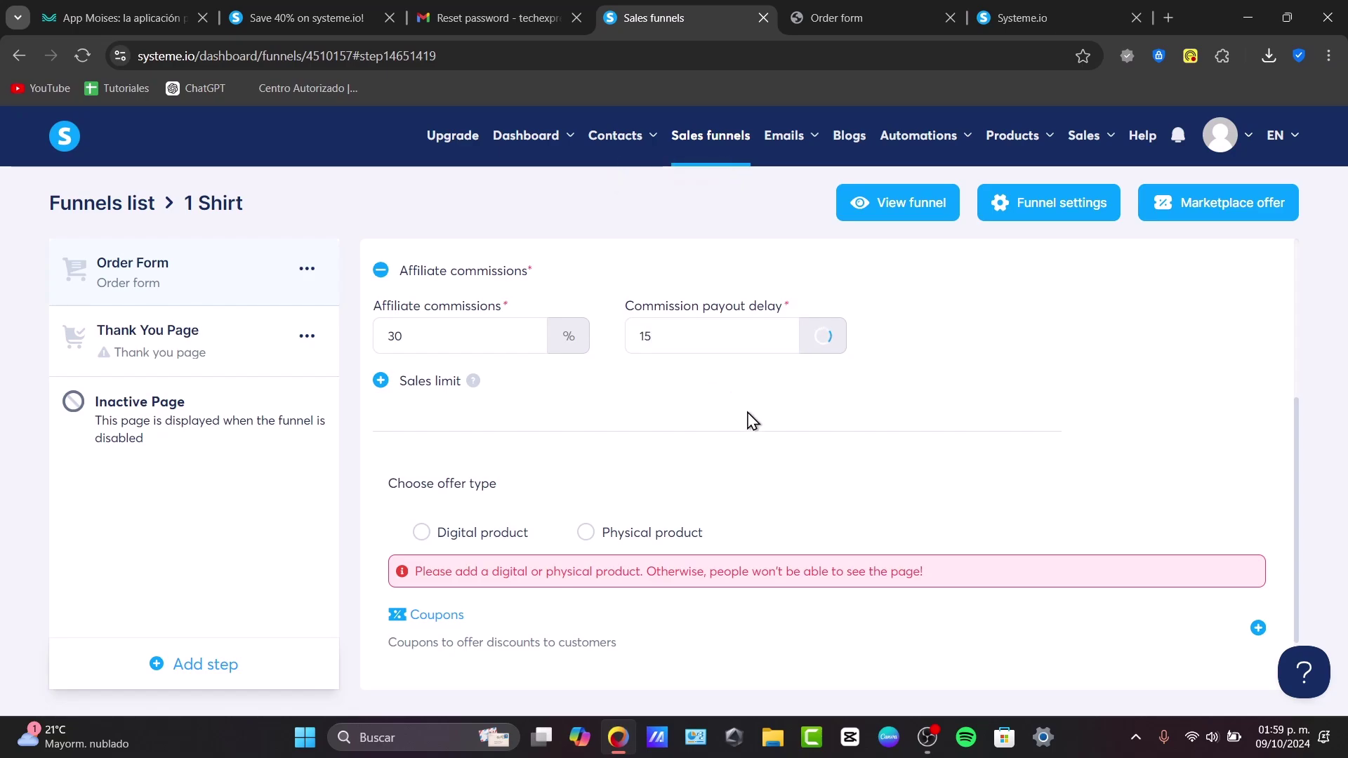
Step: Set the Order Form's offer type to Physical product and choose NFT 1 as the product
scroll(491, 442, down, 1)
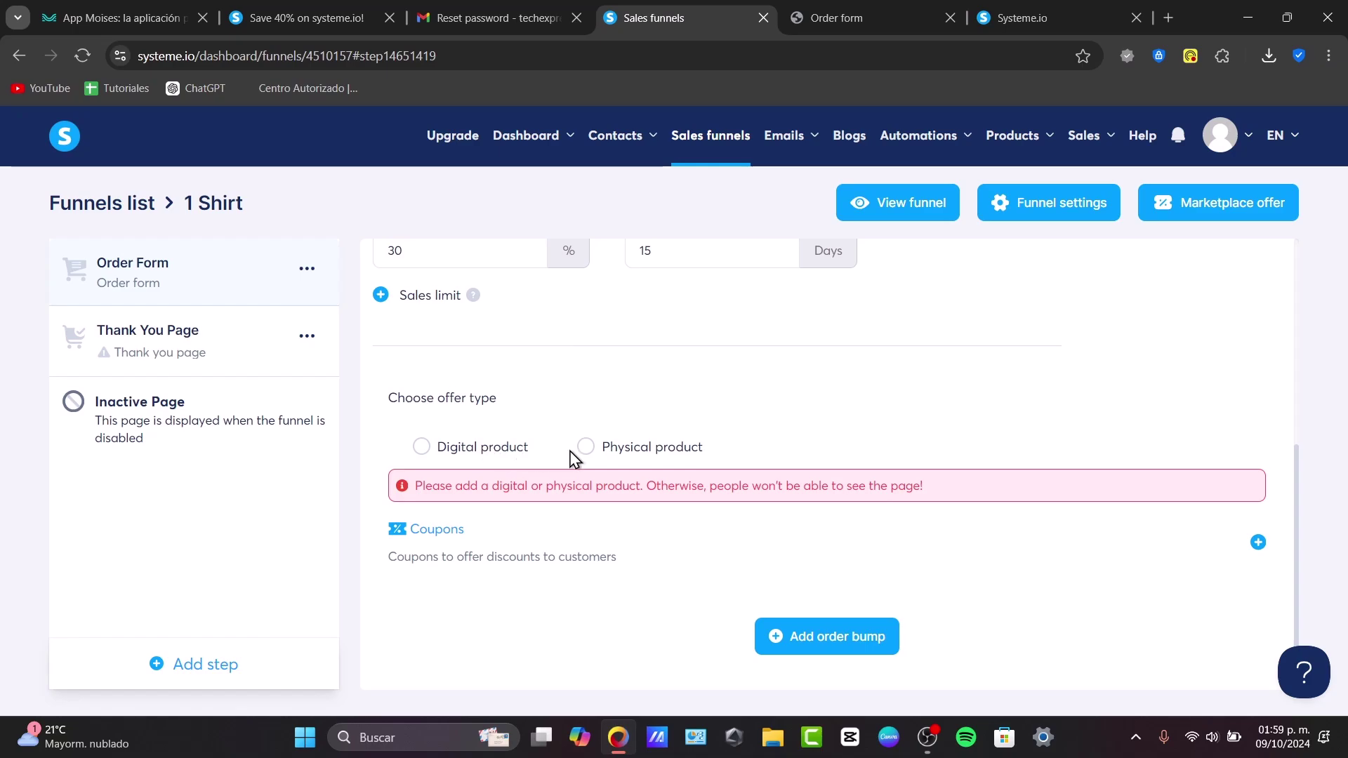
click(619, 461)
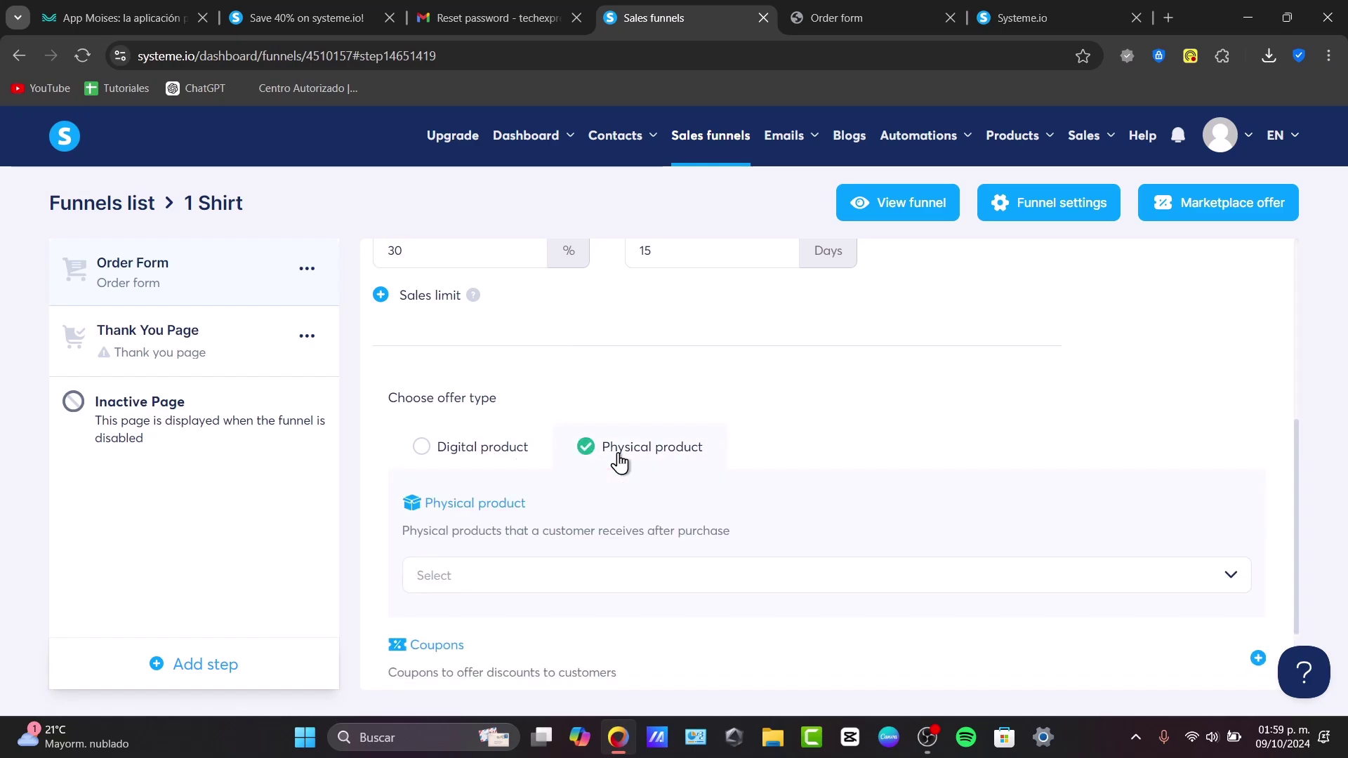
scroll(617, 462, down, 2)
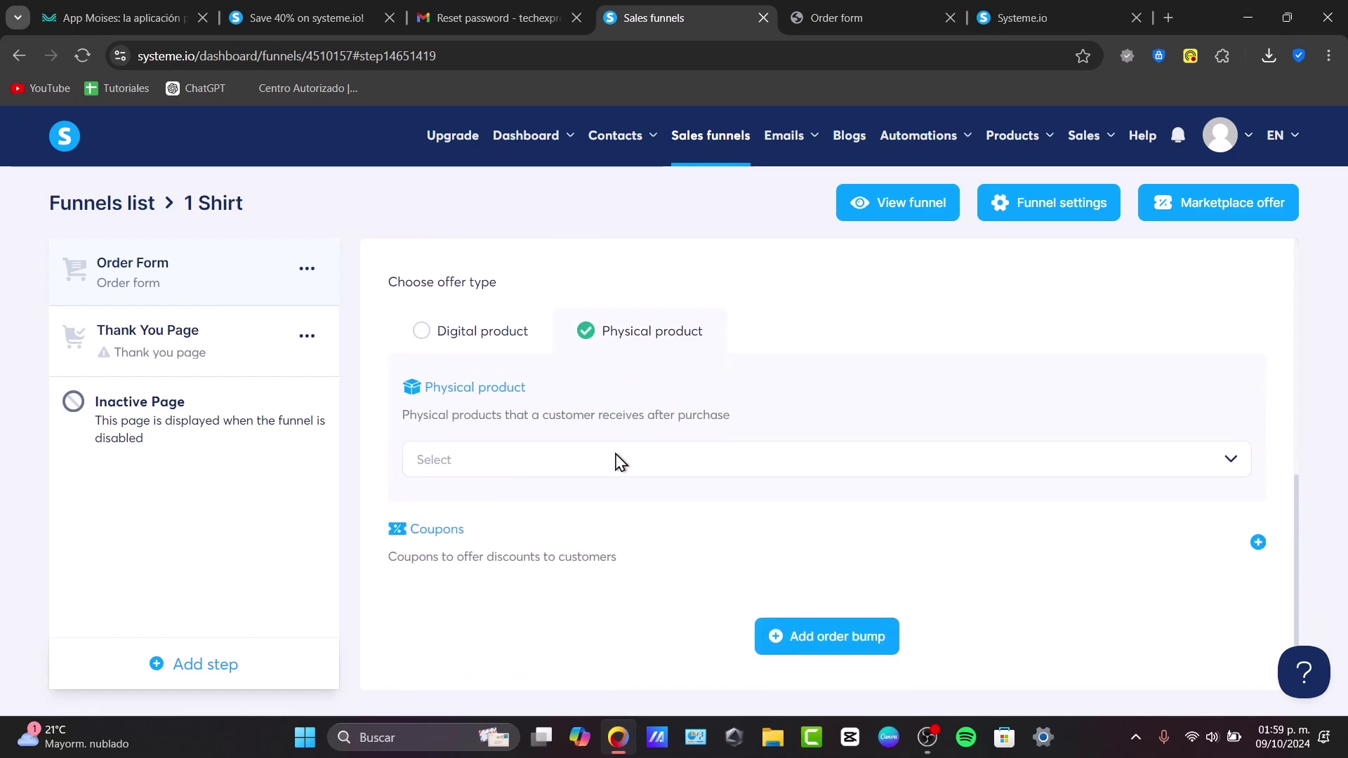
click(702, 460)
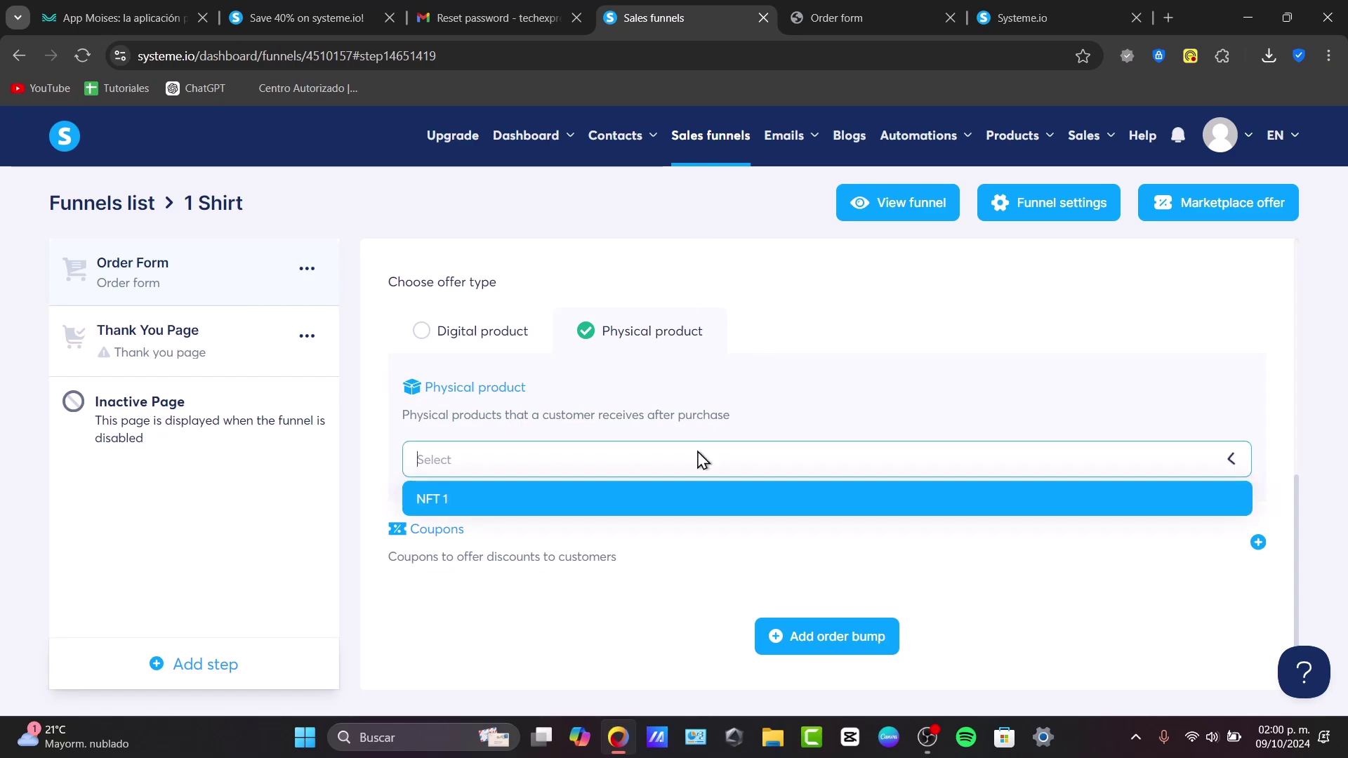
click(617, 461)
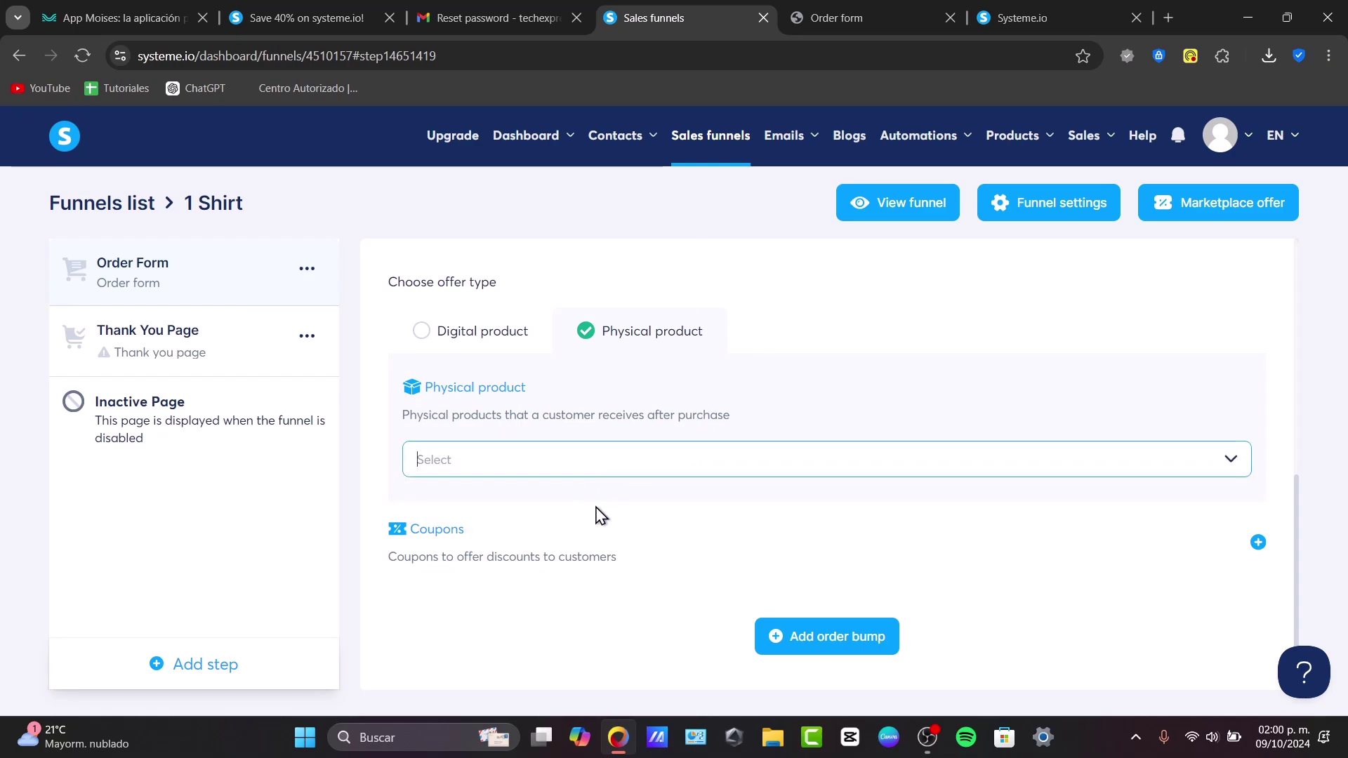
click(748, 400)
click(679, 474)
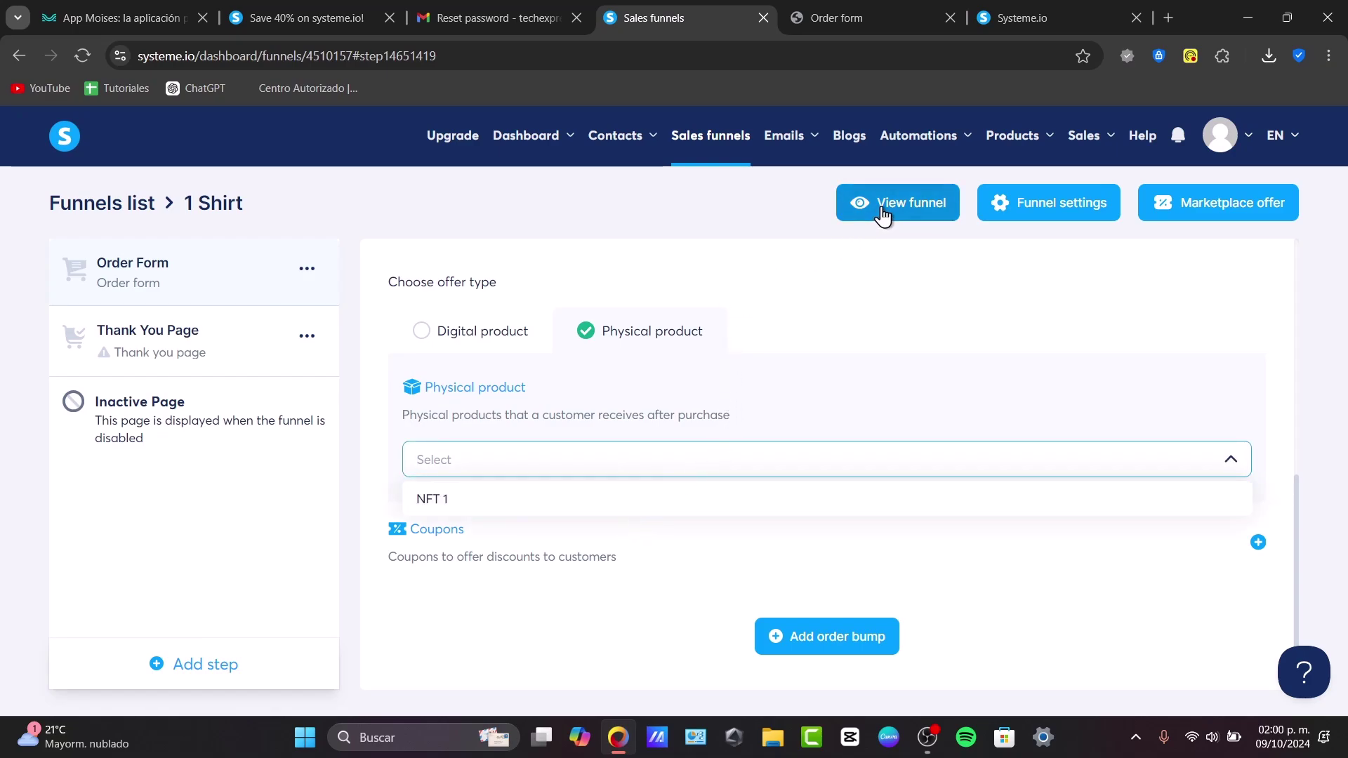
click(729, 492)
click(460, 514)
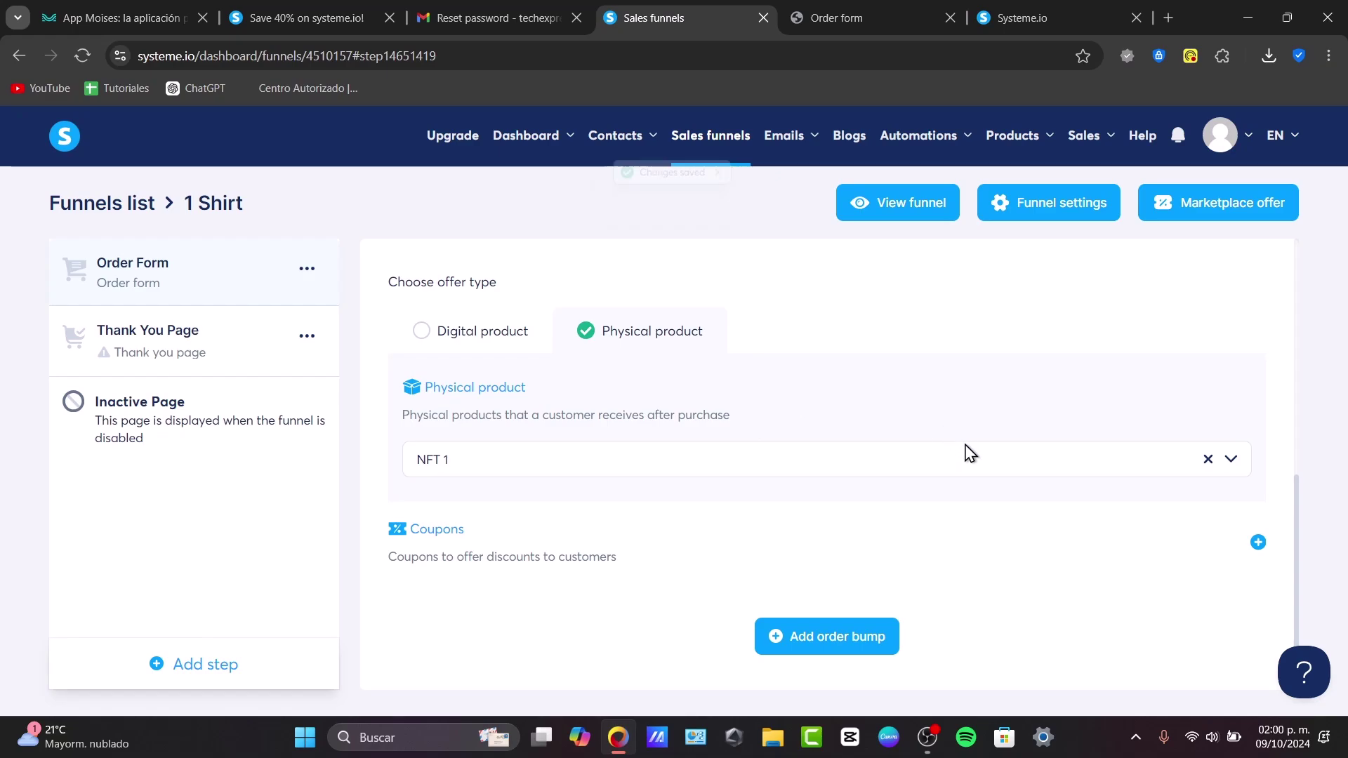
Step: Try the Digital product offer type, check its product choices and restore the Physical product type
click(511, 331)
click(624, 451)
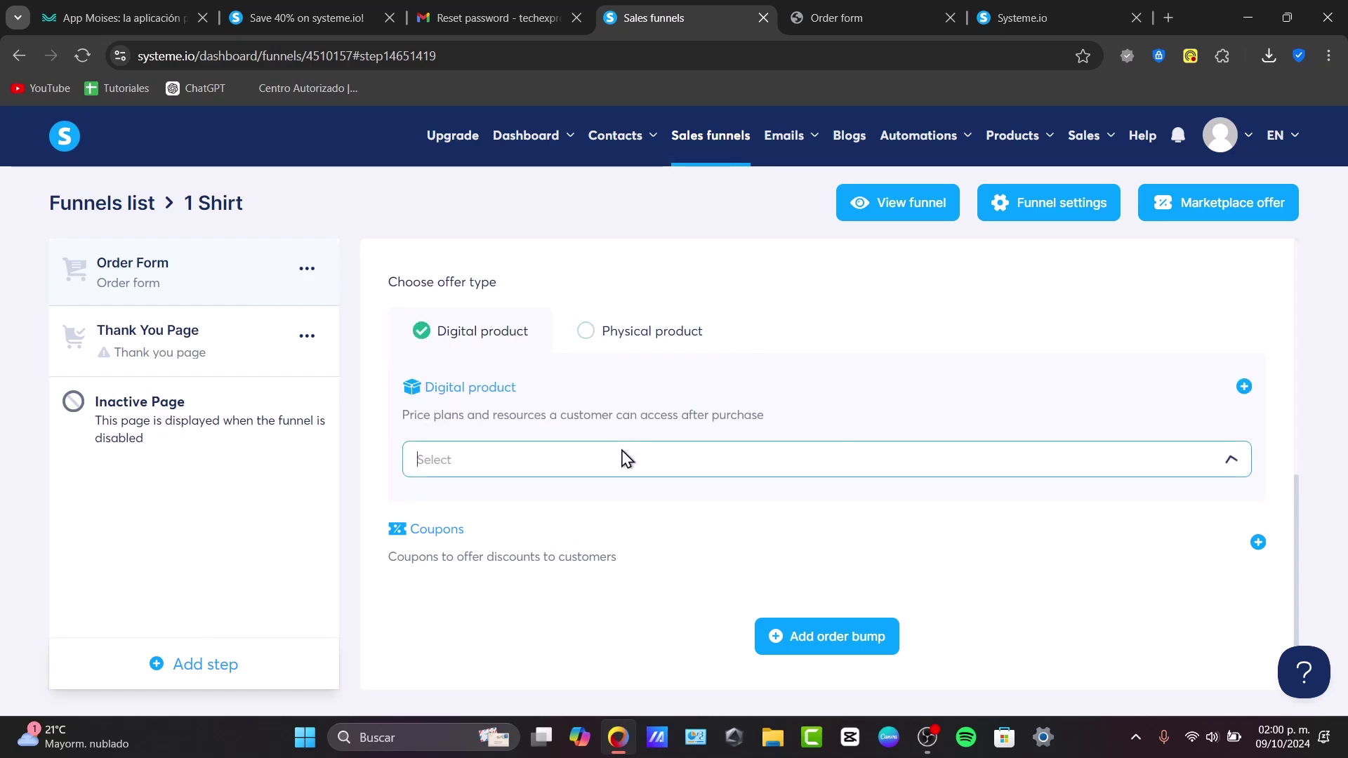
click(656, 333)
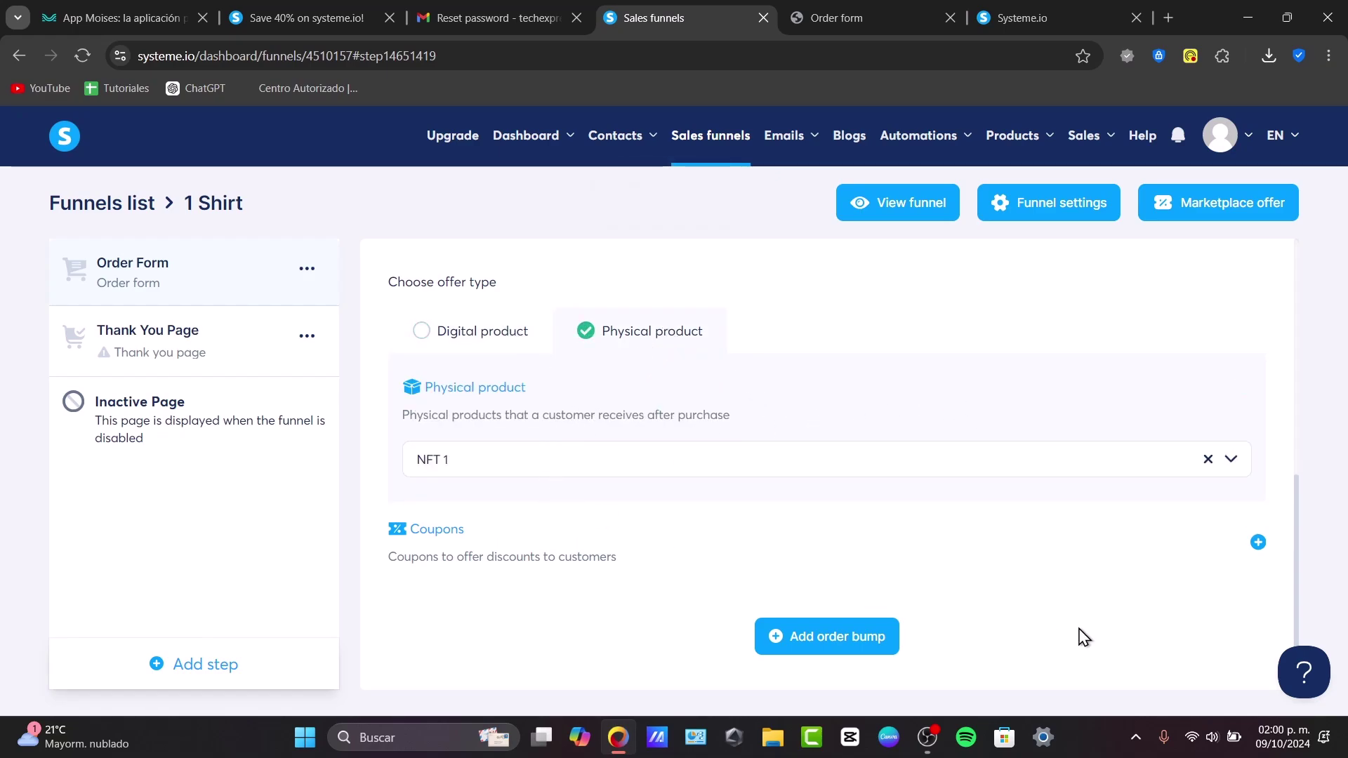
Step: Check the Order Form's automation rules and return to its step configuration
scroll(1058, 546, up, 10)
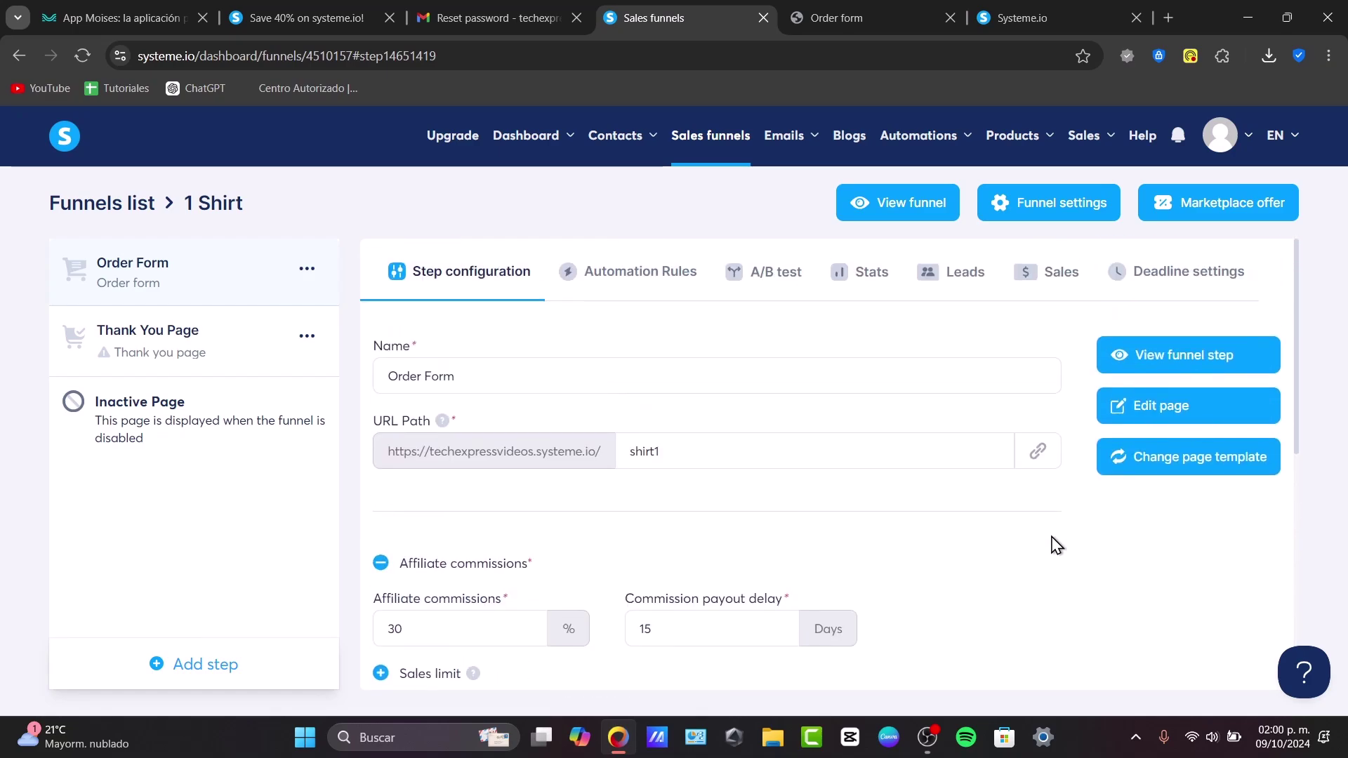
click(639, 282)
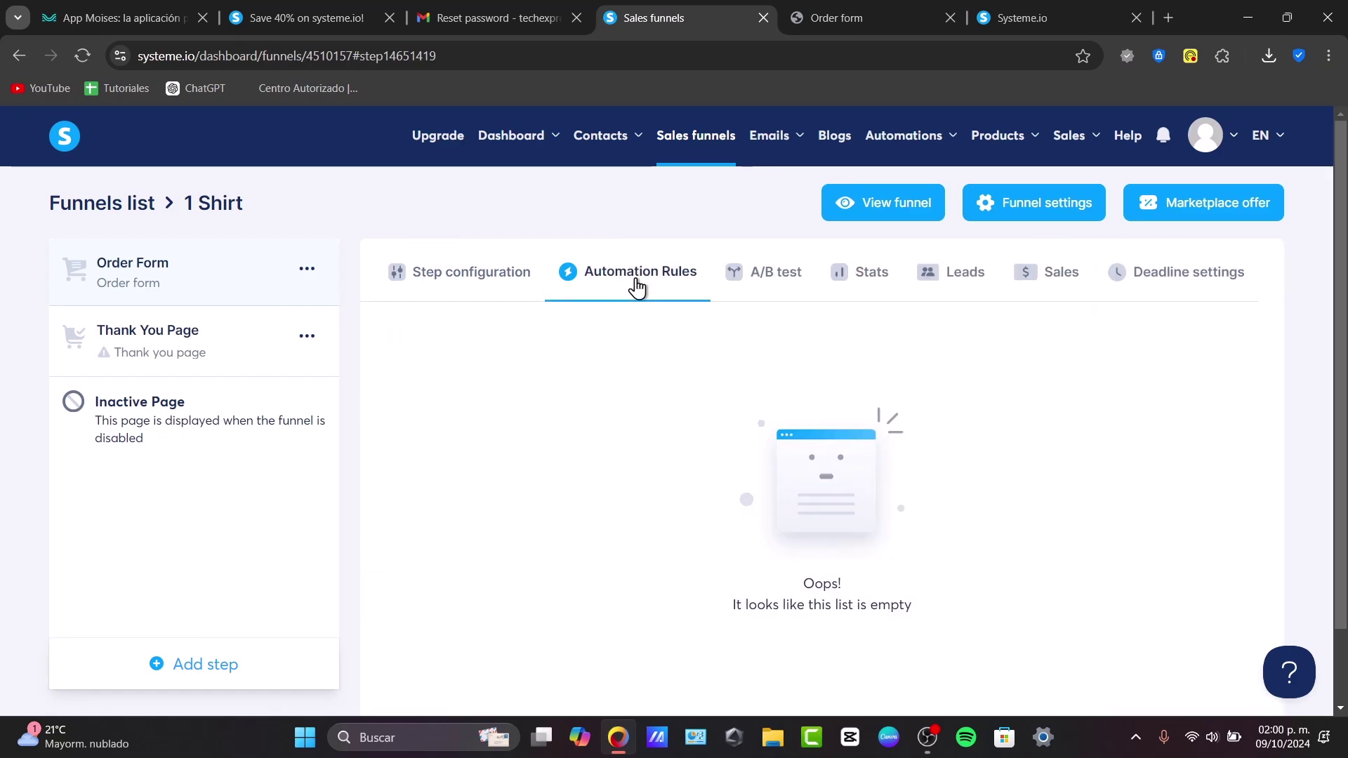
click(470, 277)
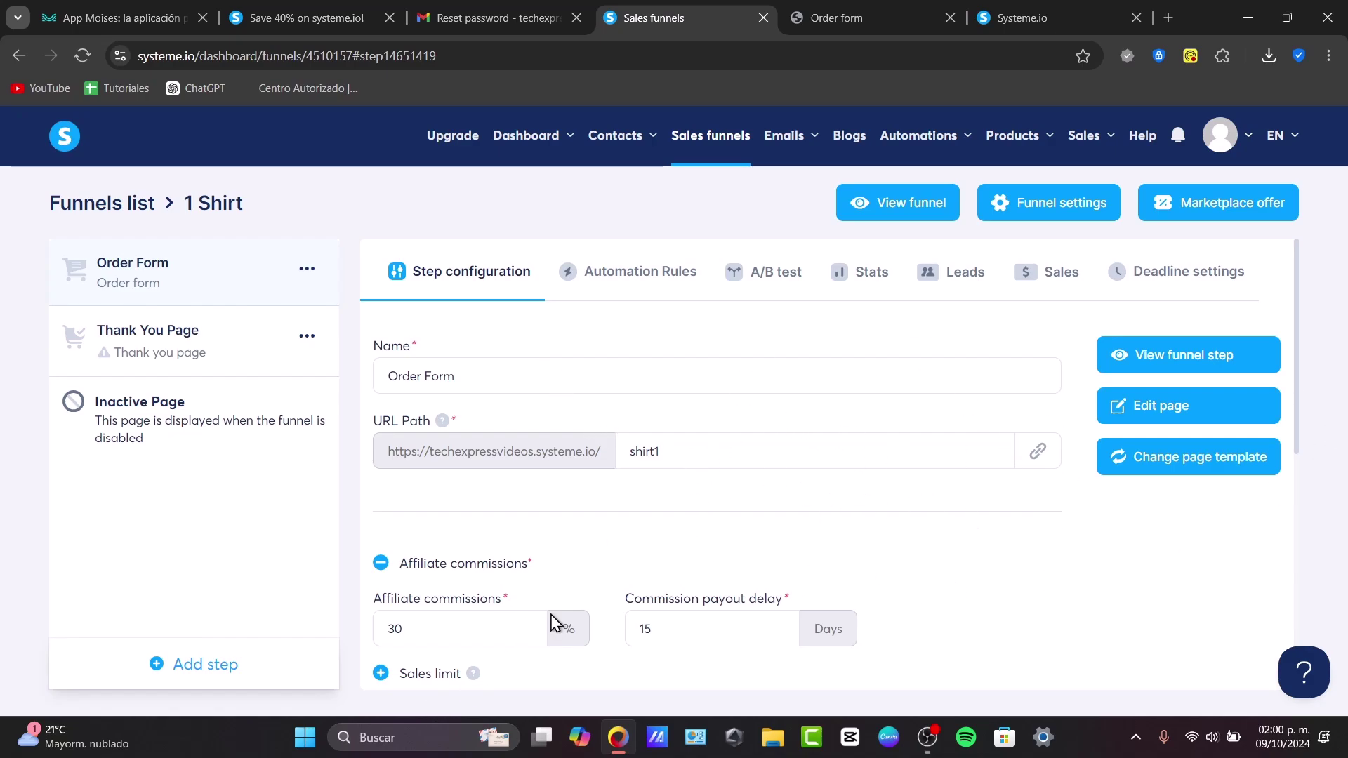
Step: Add an order bump to the Order Form, look at its offer type options and remove it
scroll(554, 622, down, 8)
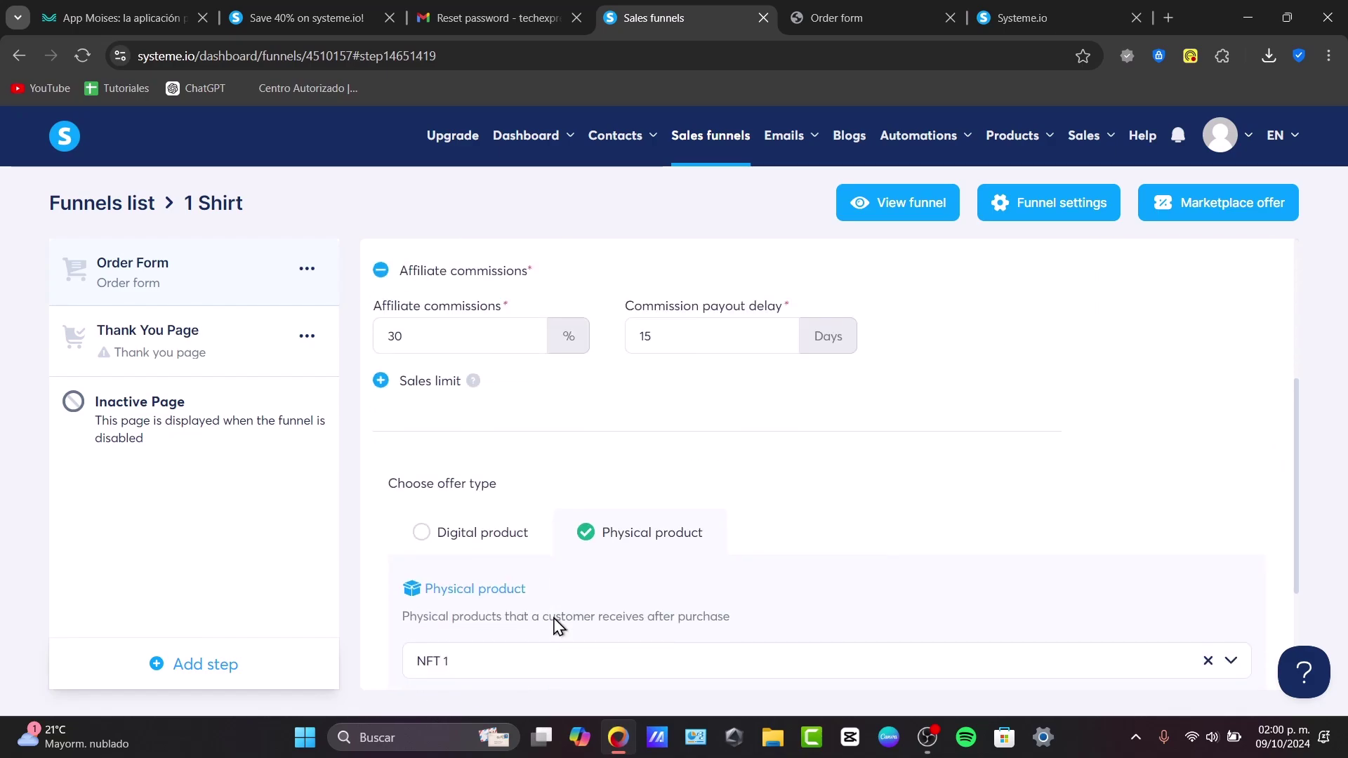
click(828, 650)
scroll(828, 651, down, 2)
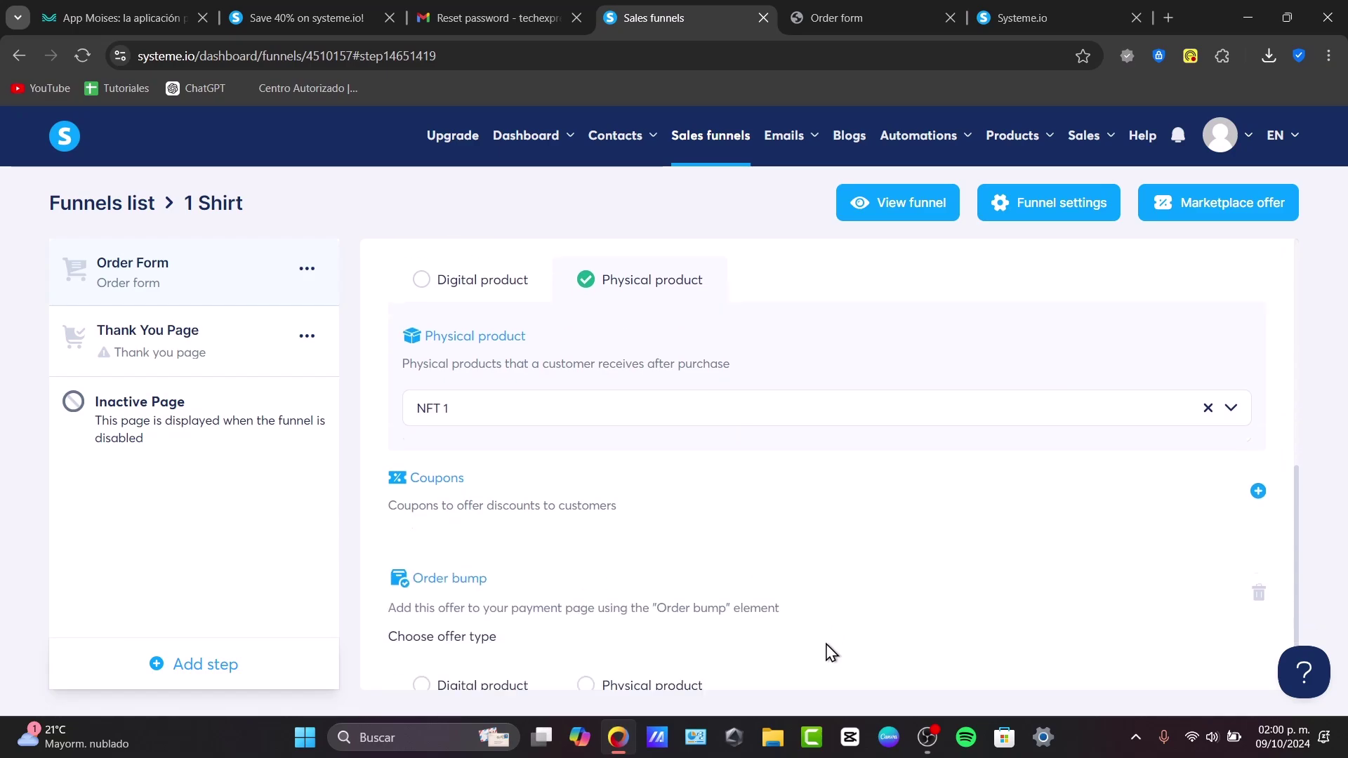
click(1258, 508)
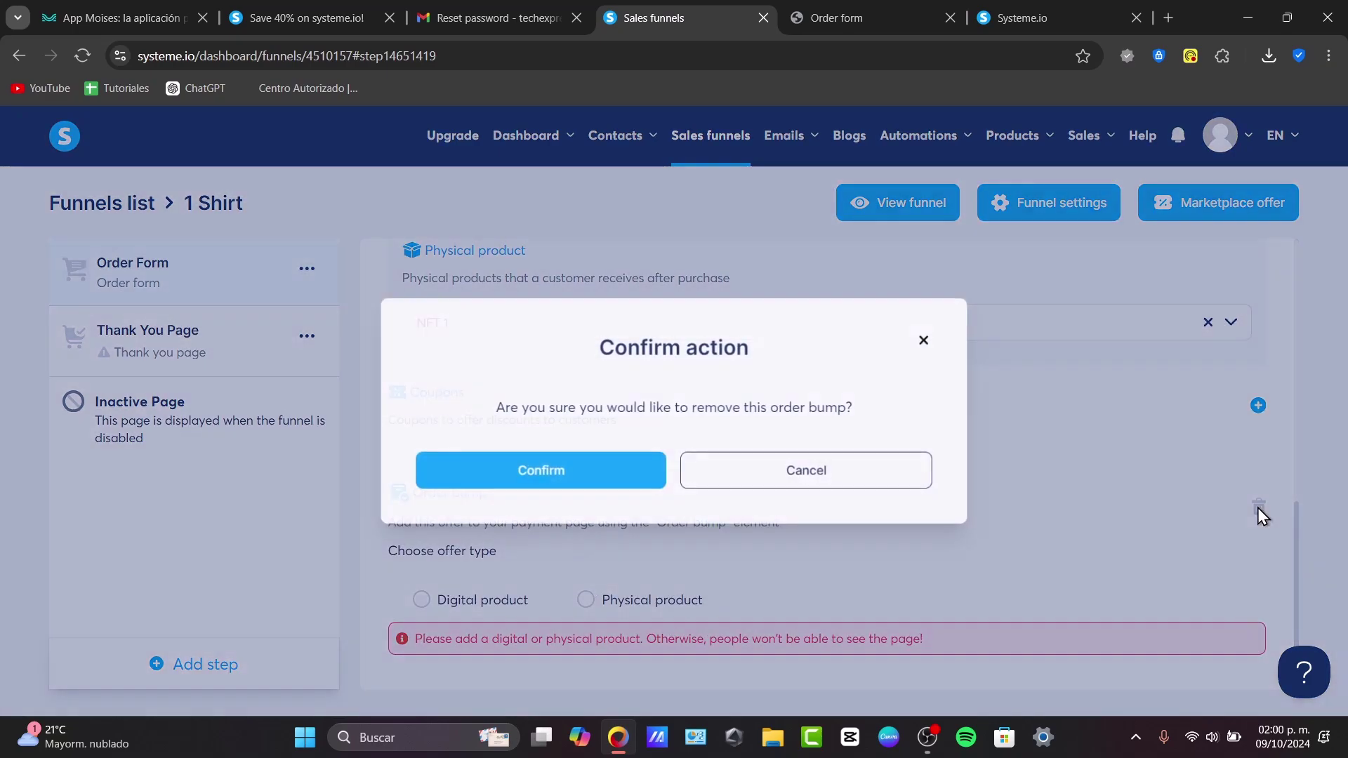
key(Return)
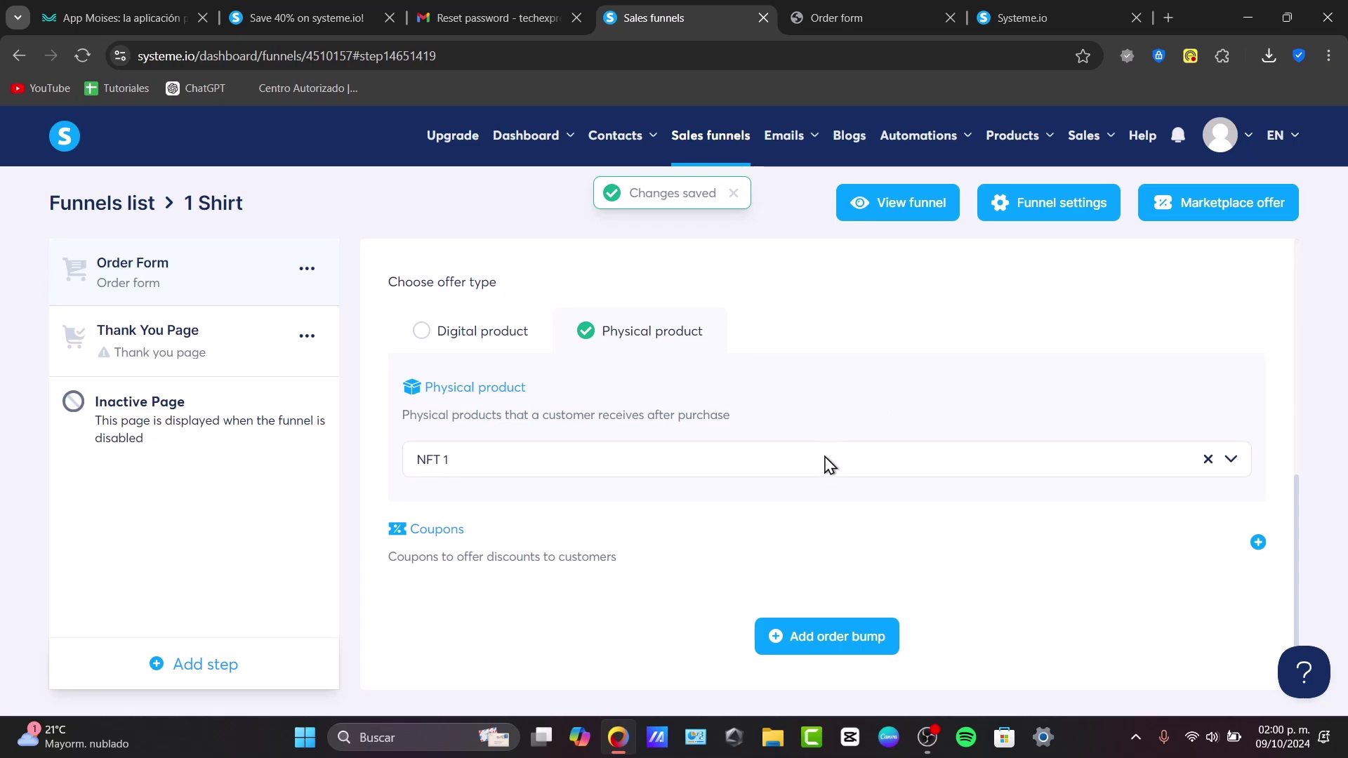
Step: Review the Order Form's automation rules, A/B test, stats, leads, sales and deadline settings, and return to its step configuration
scroll(825, 457, up, 10)
scroll(823, 455, down, 10)
scroll(823, 455, up, 10)
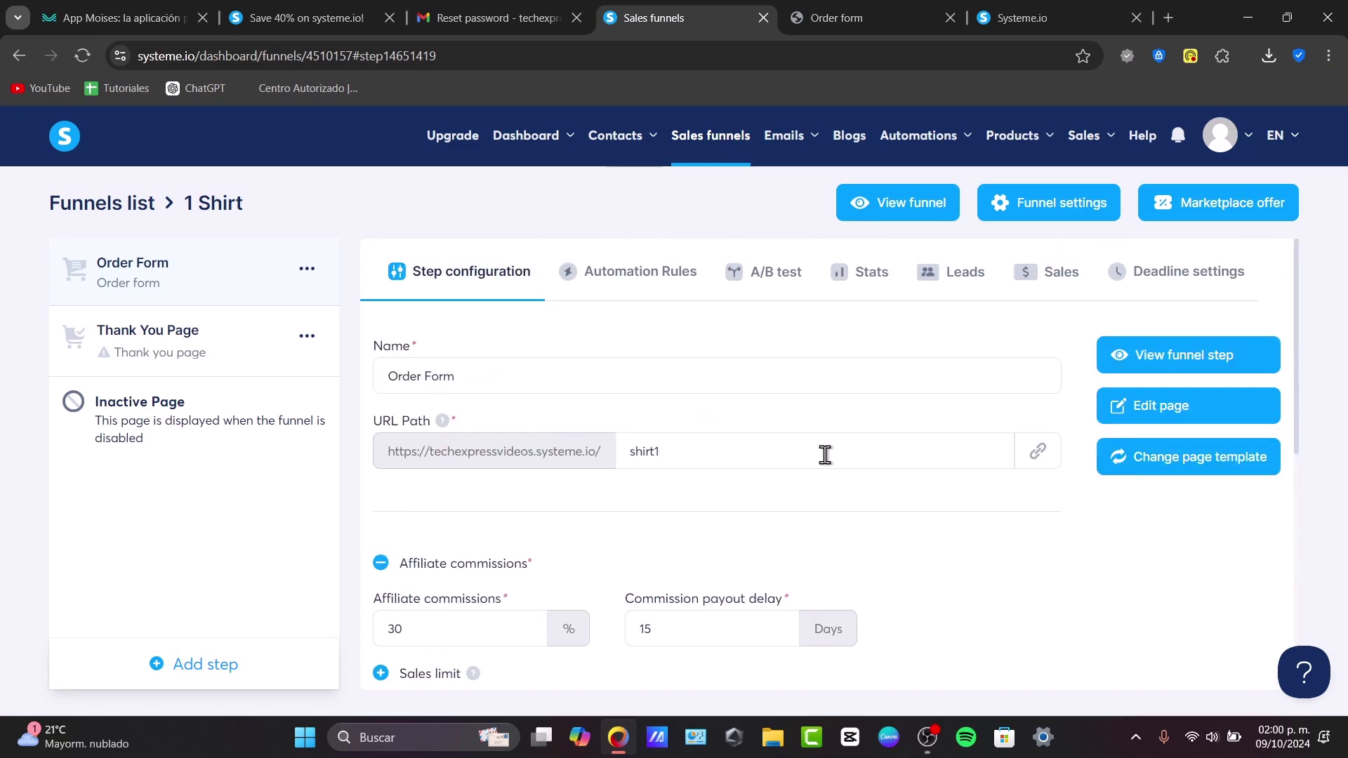
click(605, 289)
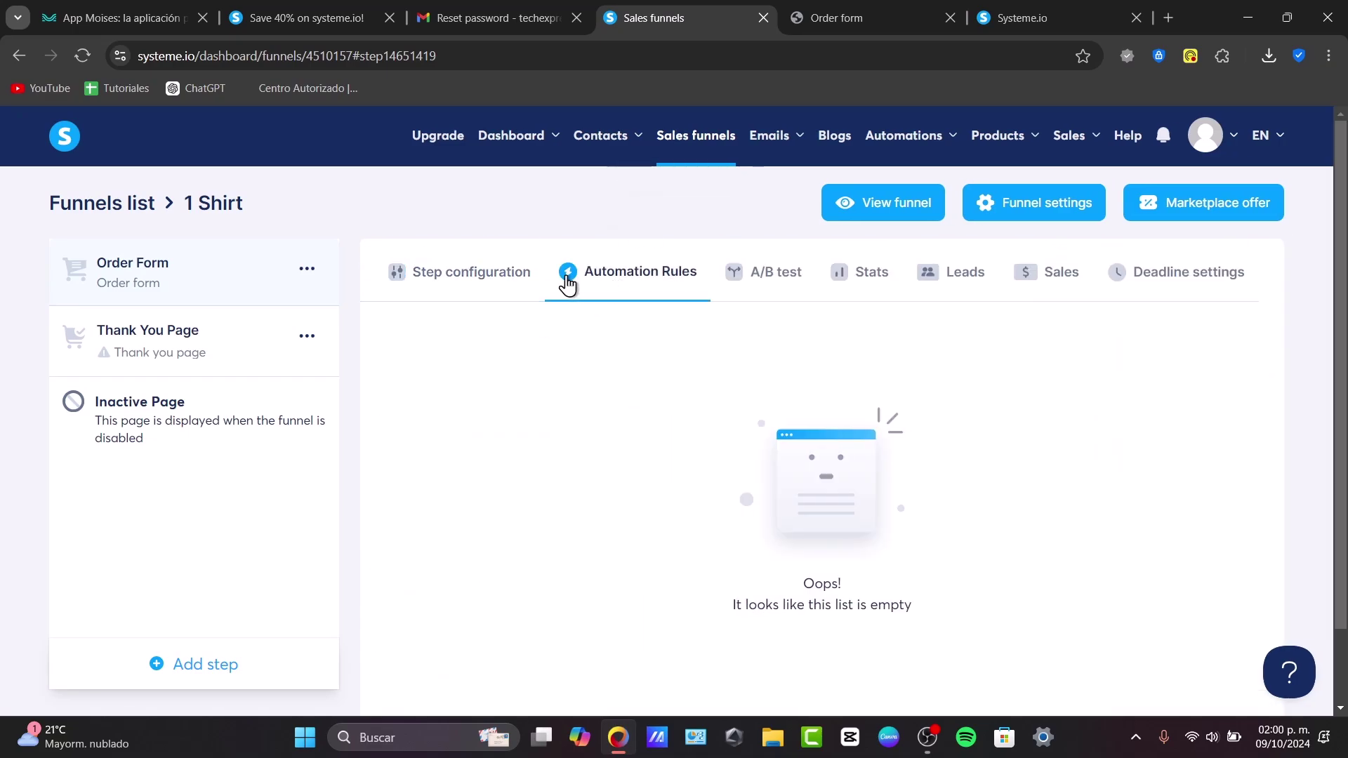
click(777, 278)
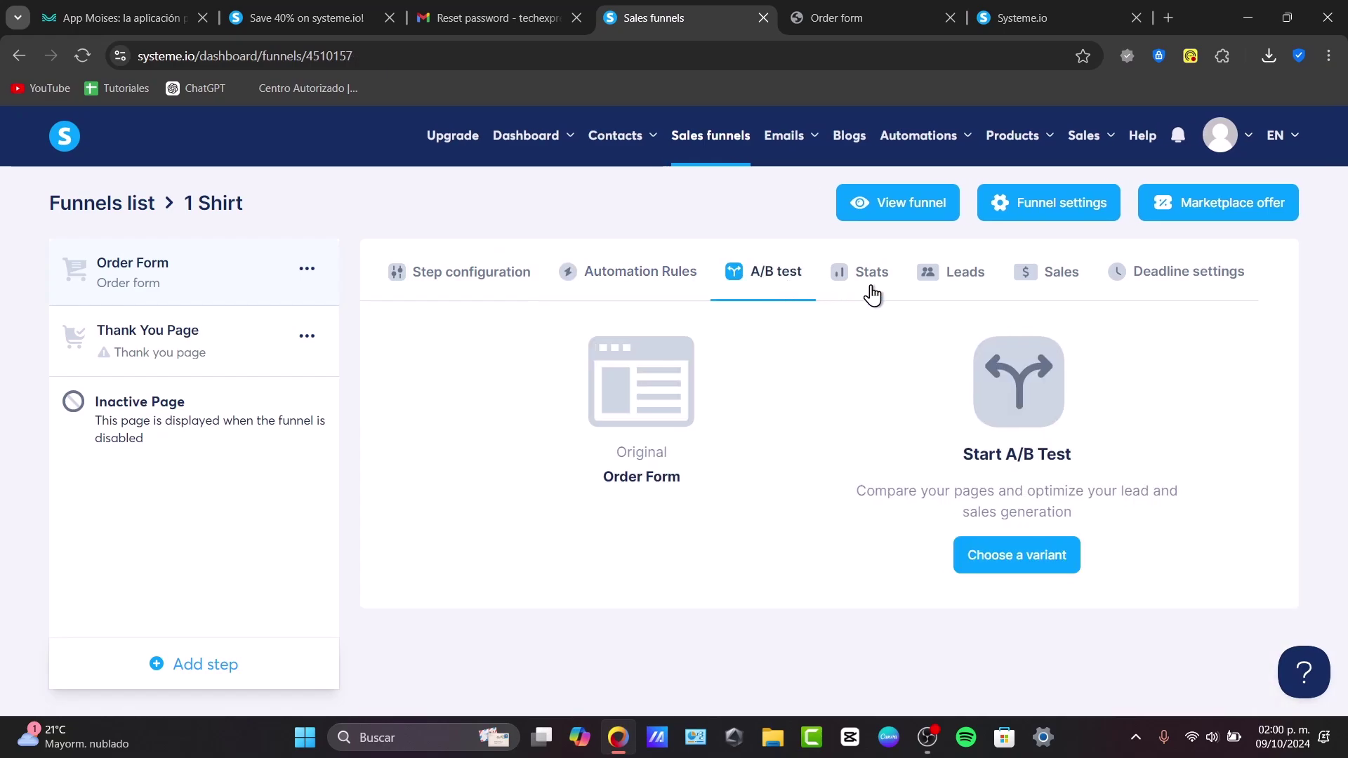
click(872, 292)
click(955, 288)
click(1070, 292)
click(1149, 280)
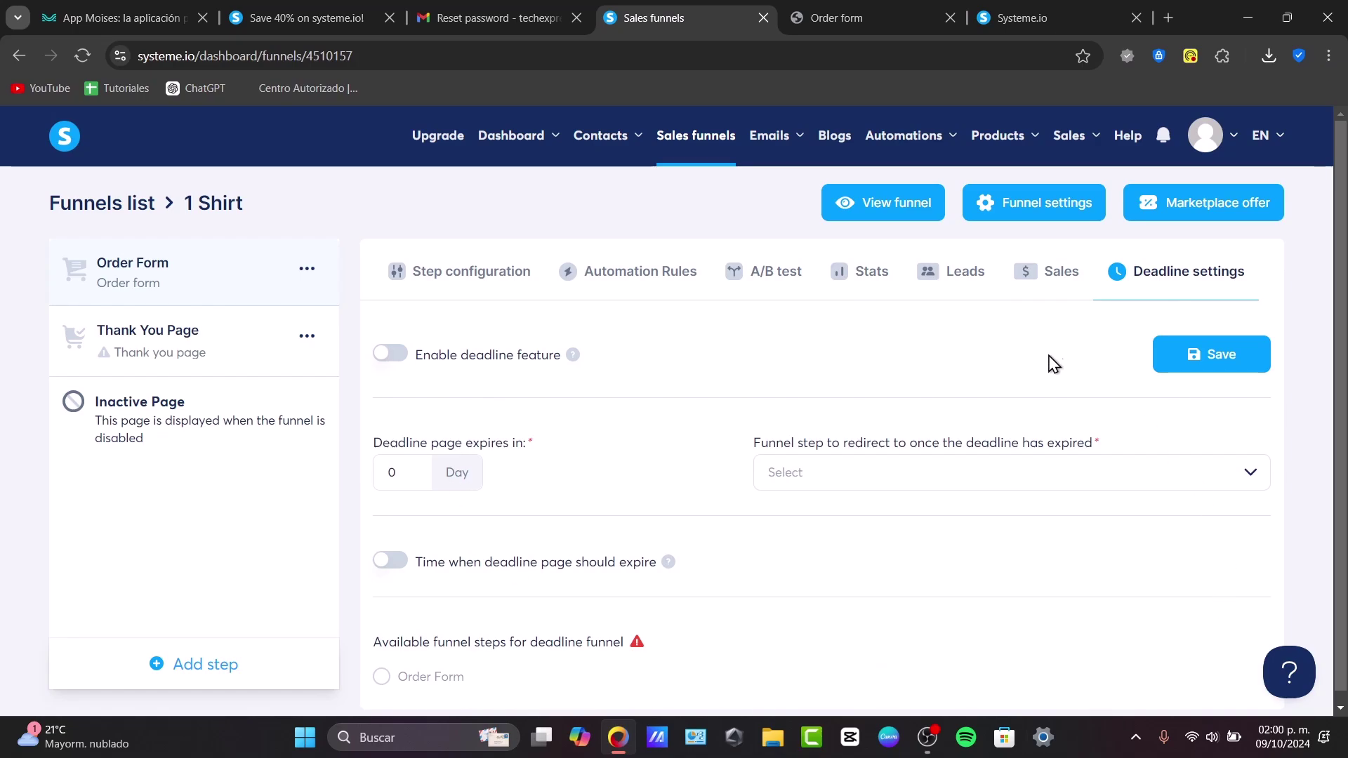
click(463, 288)
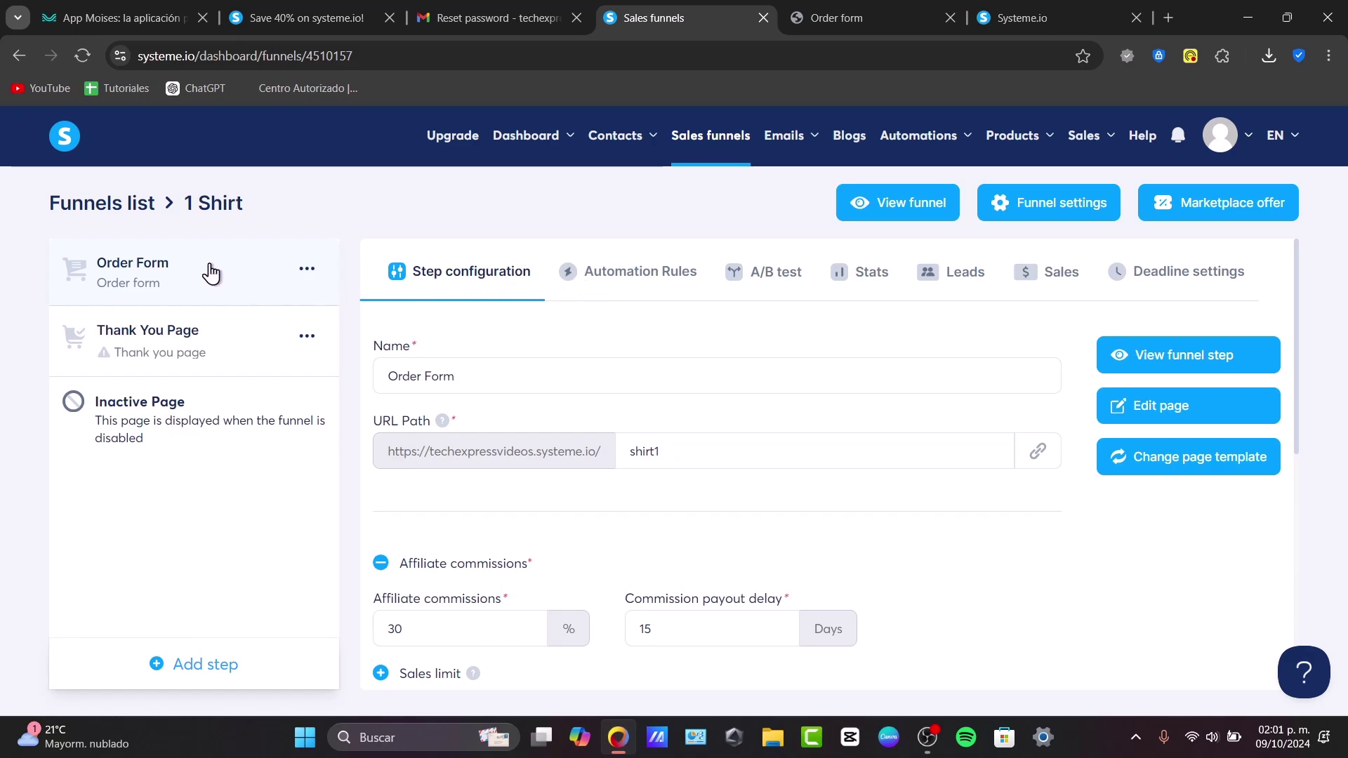
Step: Open the Thank You Page step, look through its templates and apply a thank-you template
click(188, 332)
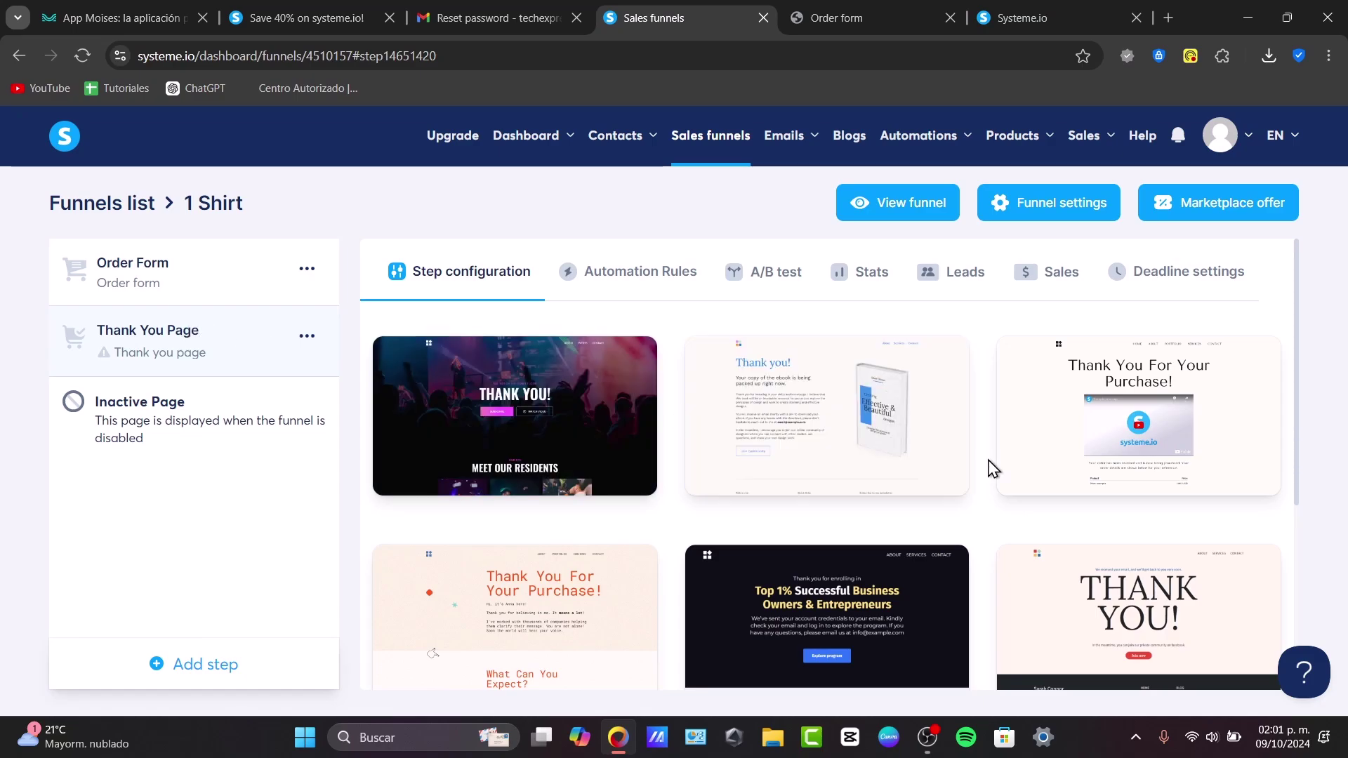
scroll(973, 463, down, 4)
mouse_move(1184, 363)
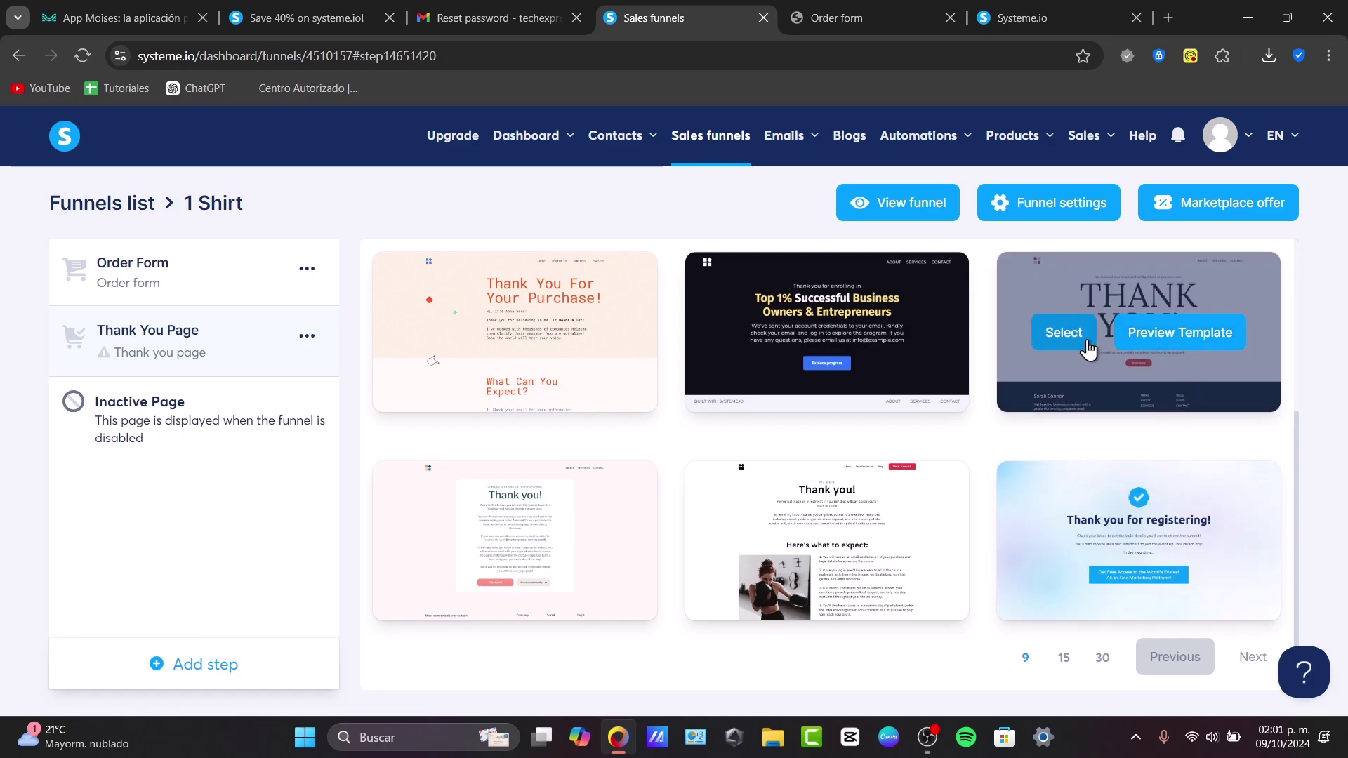
click(547, 360)
Step: Set the Thank You Page step's URL path to thankyou
double_click(769, 454)
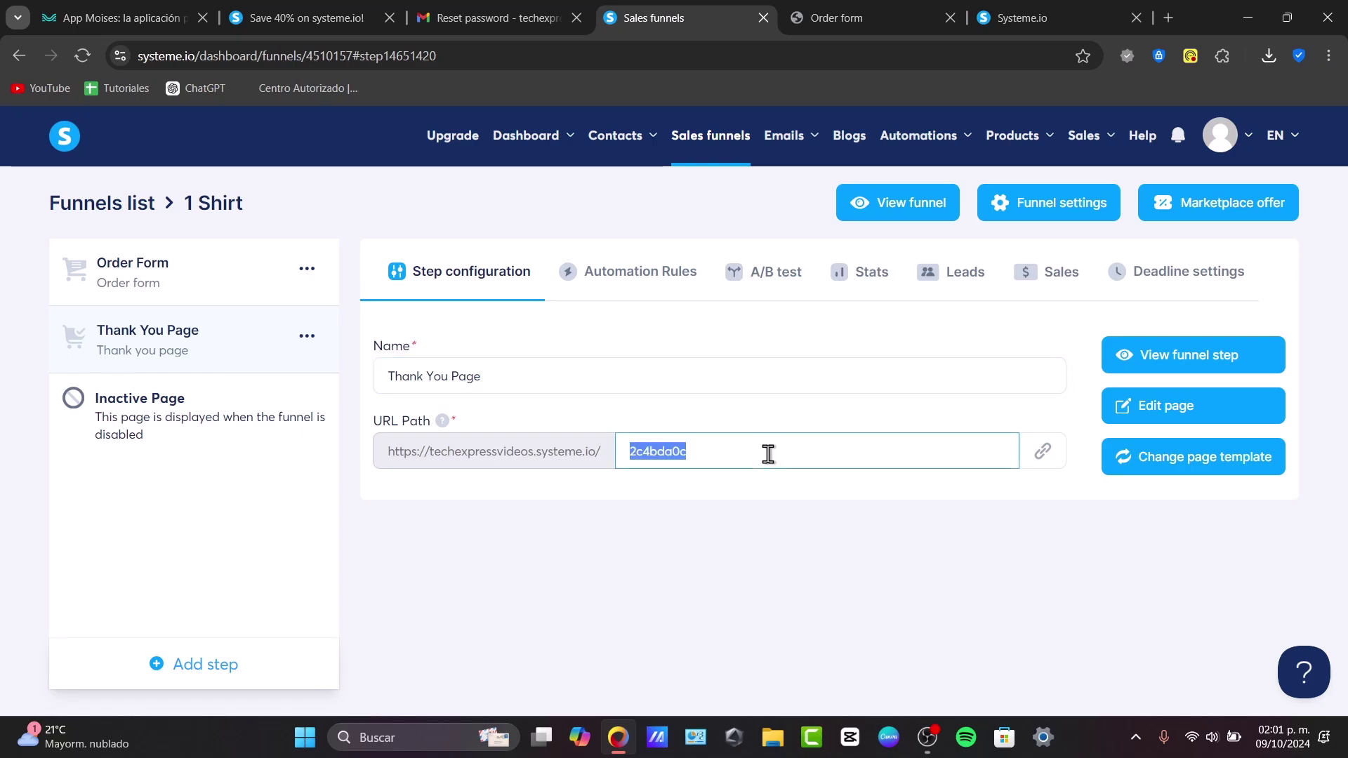
text(th)
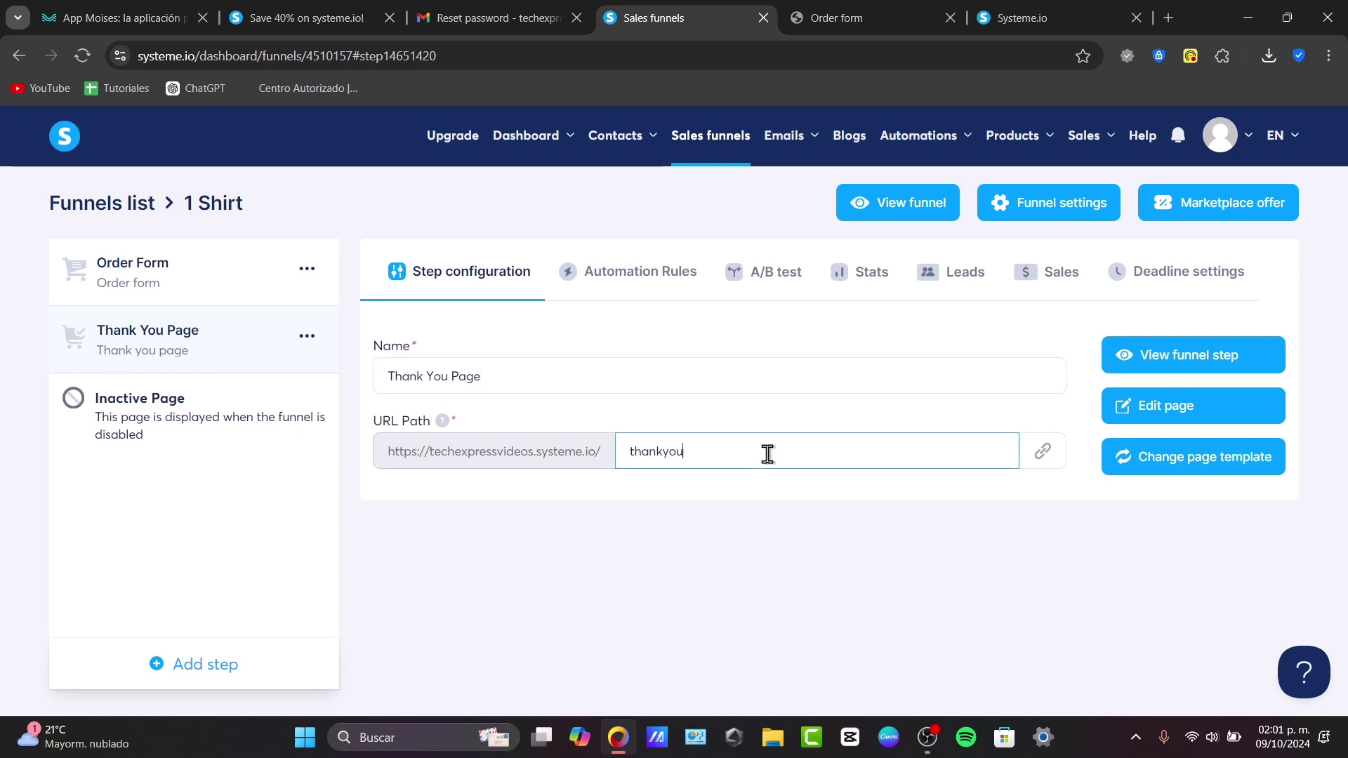
text(ankyou)
click(835, 530)
Step: Open the funnel's Inactive Page in the page editor
click(222, 422)
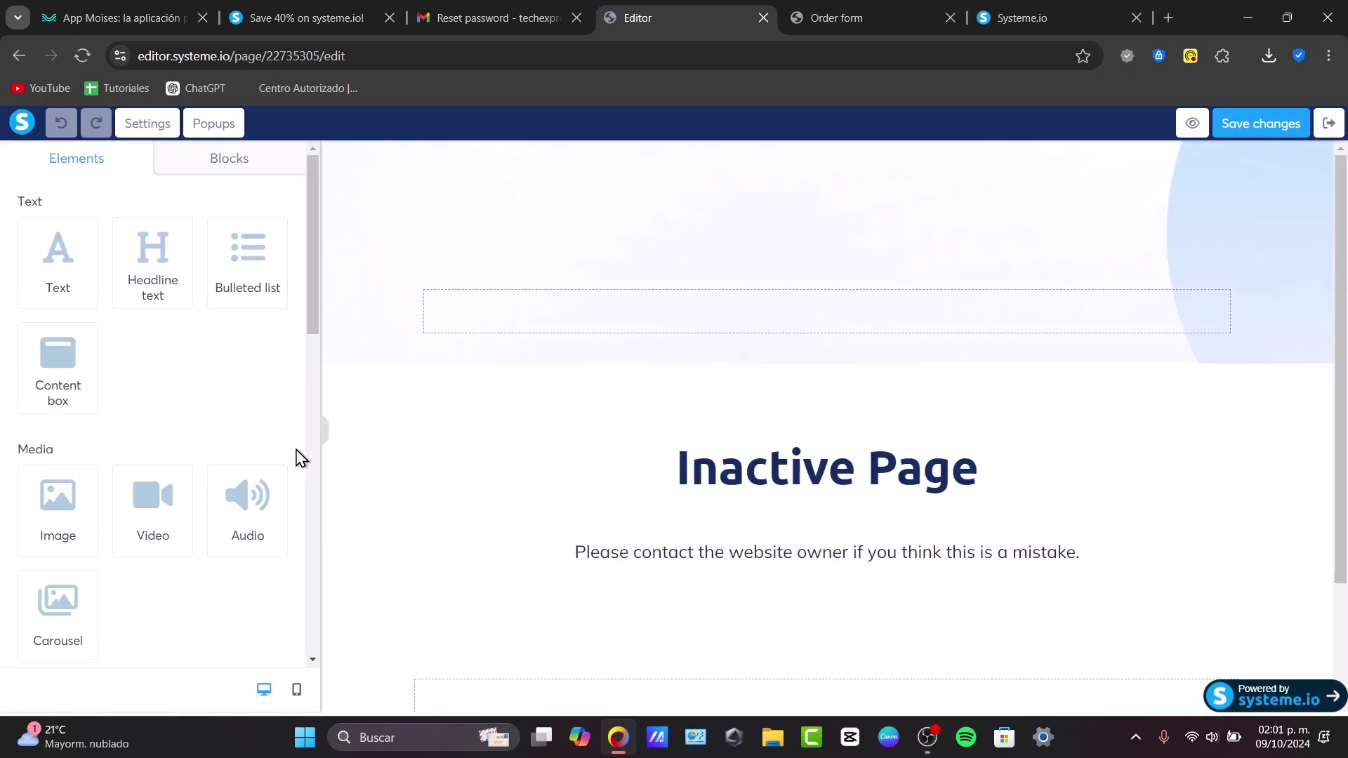
Step: Add a text element reading "This is embarrasing..." under the Inactive Page heading, then save the page and exit the editor
scroll(1113, 457, down, 1)
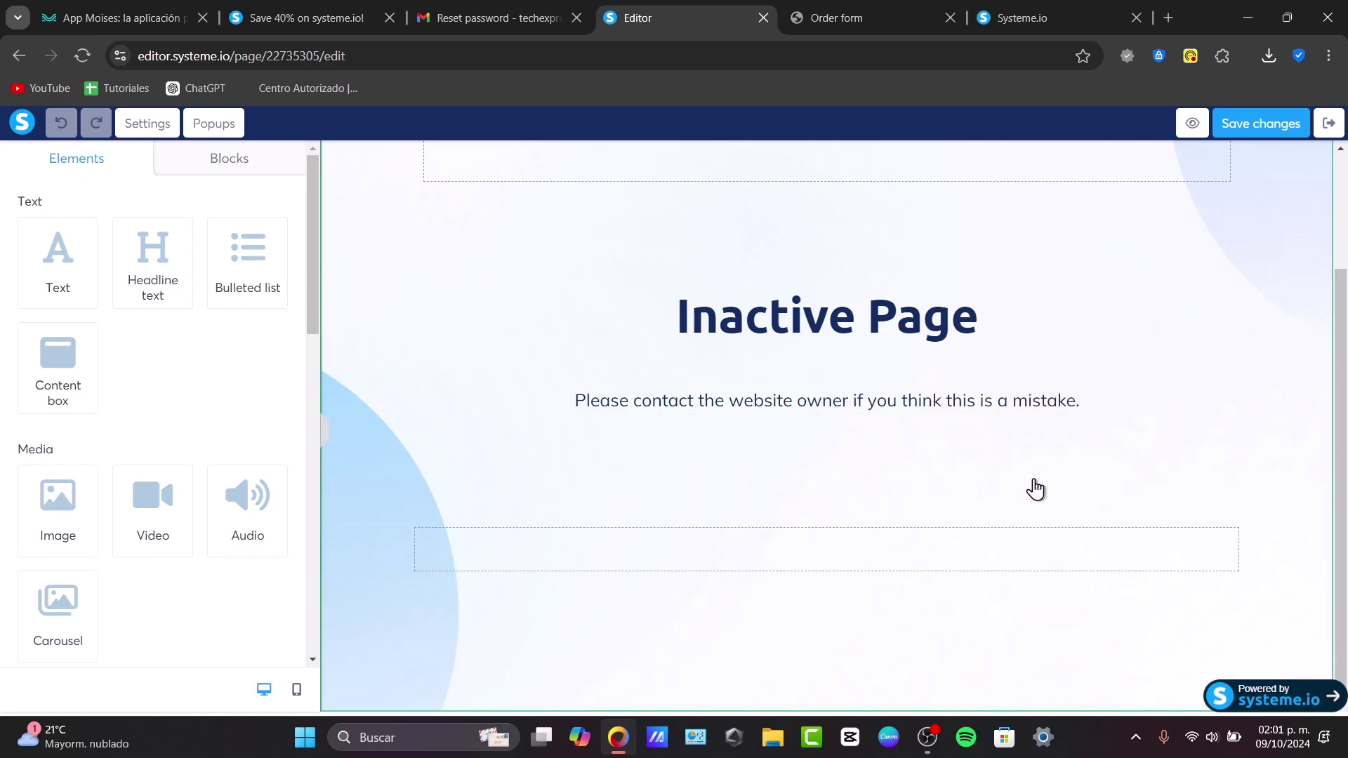
scroll(1032, 487, up, 2)
click(889, 317)
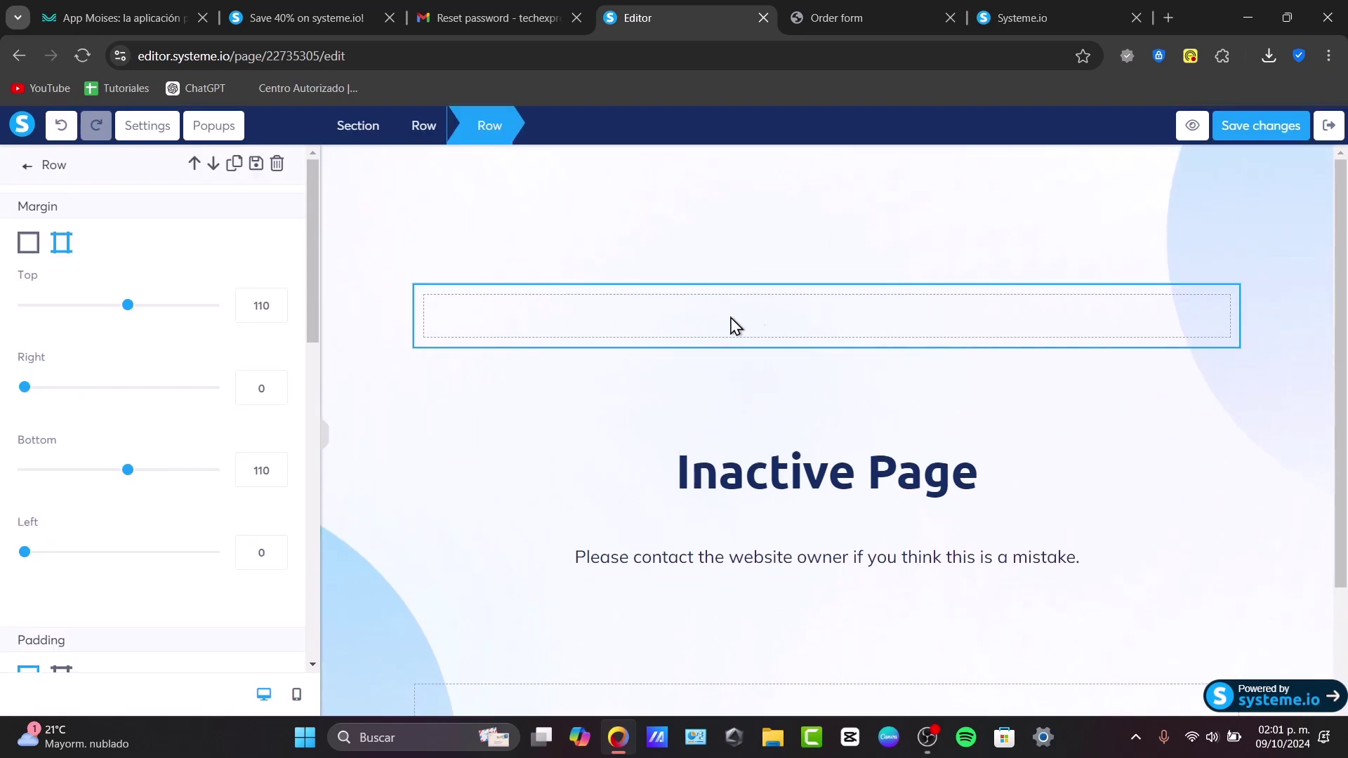
click(24, 172)
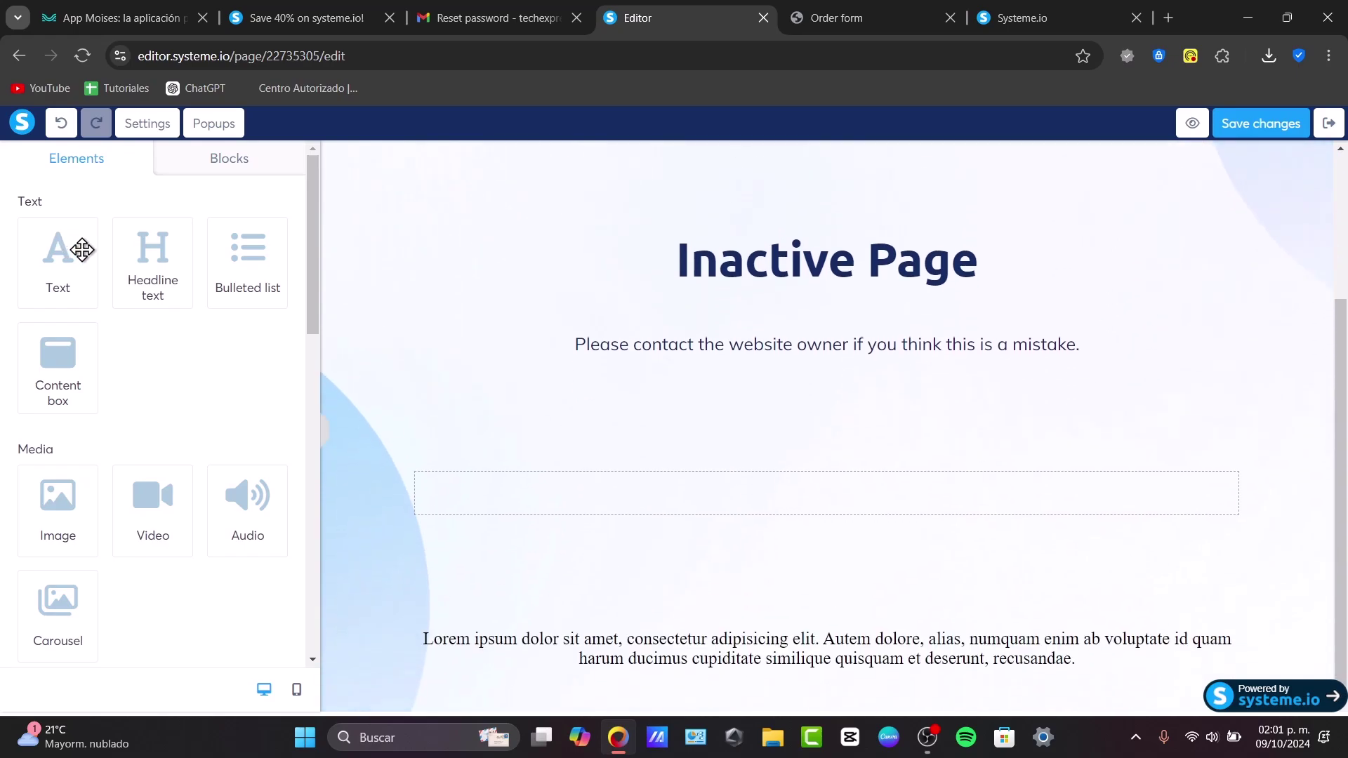
drag(57, 264, 900, 523)
click(899, 340)
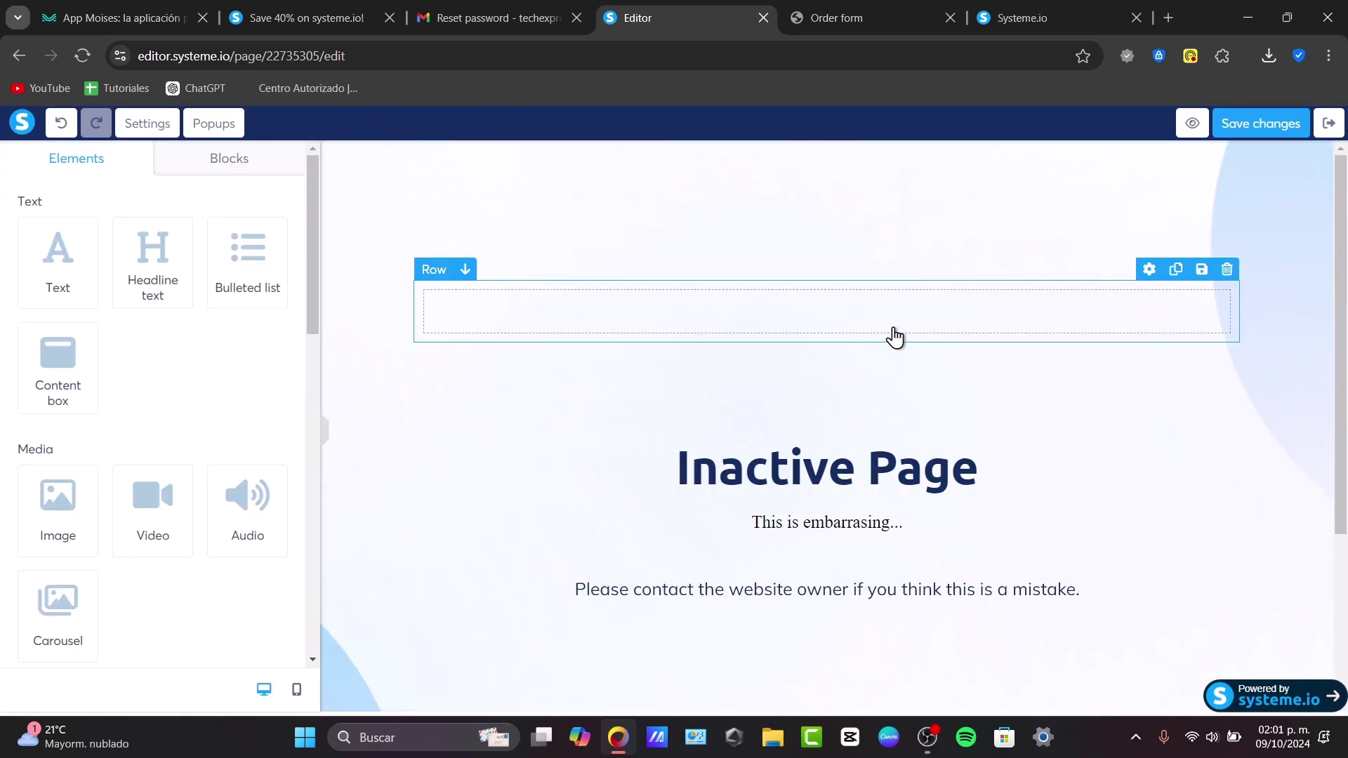
click(1227, 134)
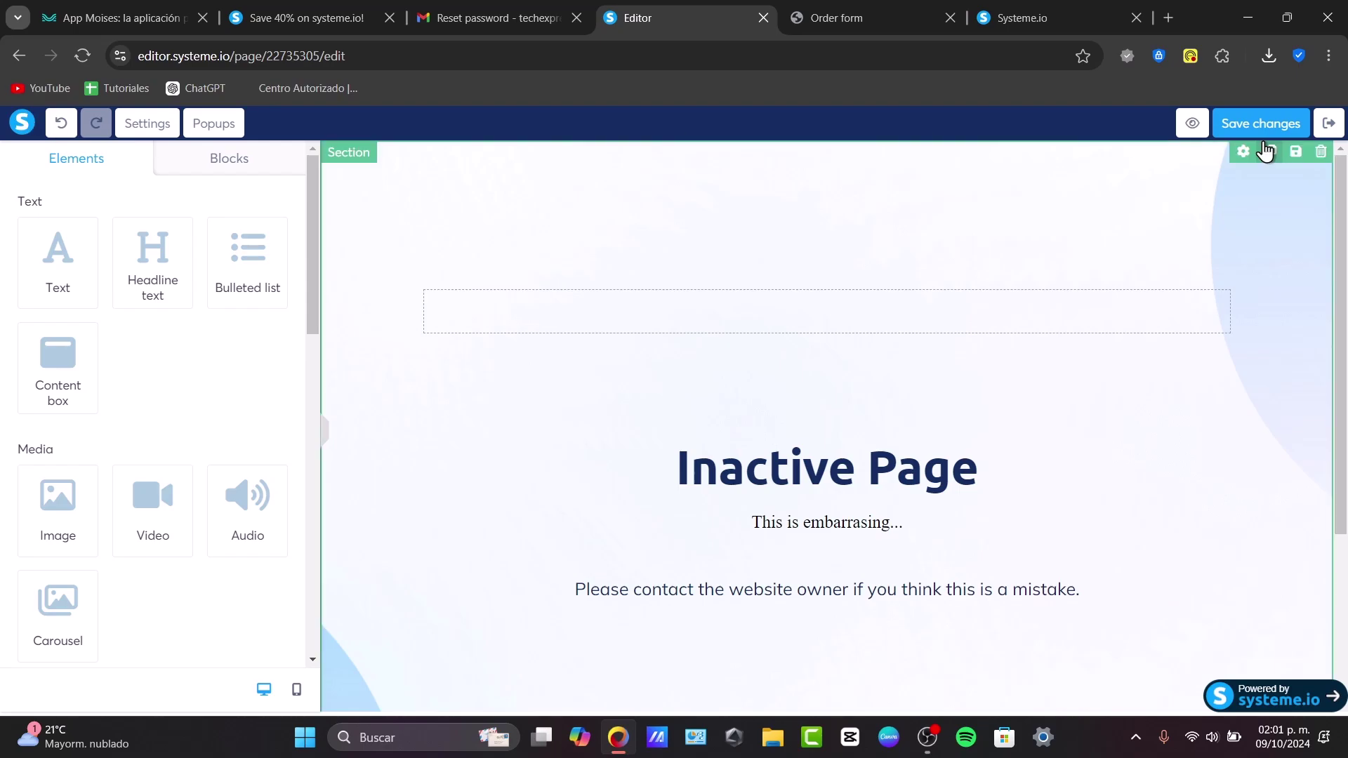
click(1328, 124)
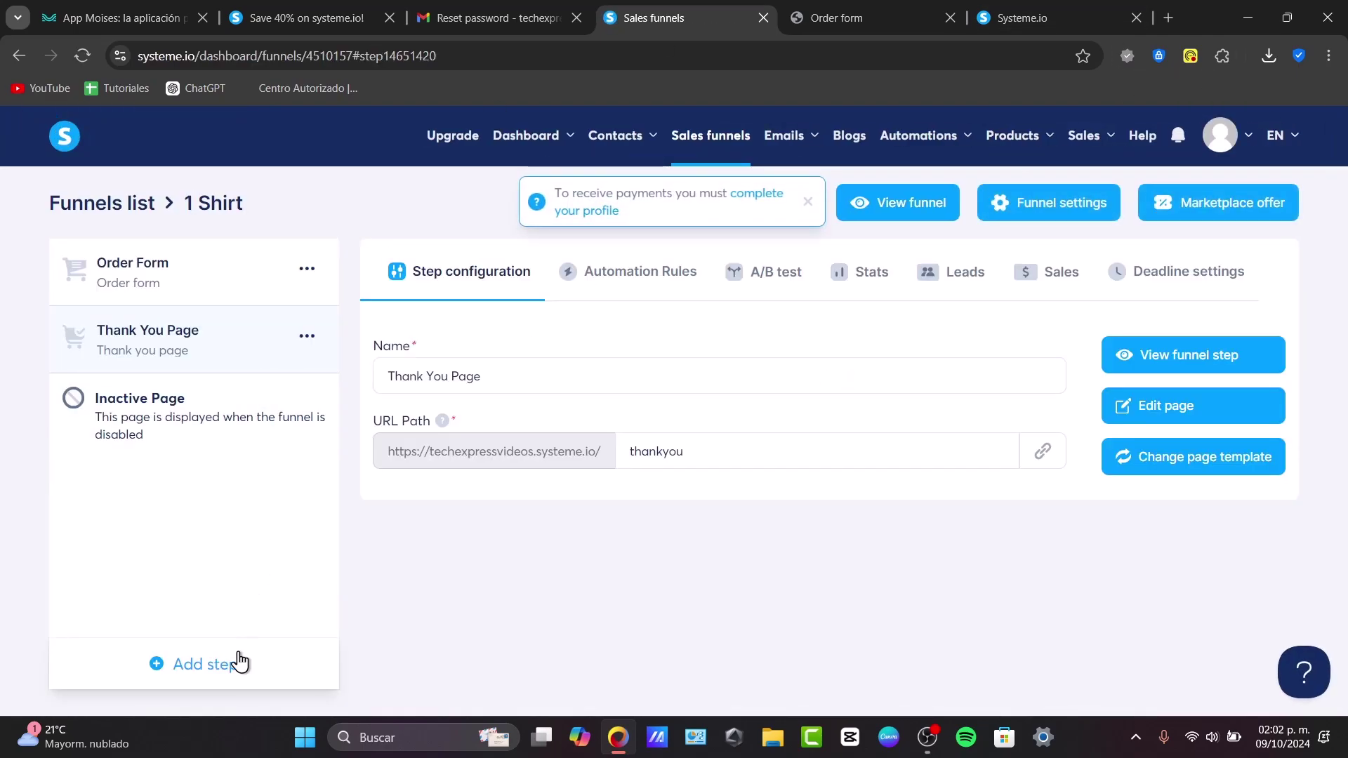
Step: Look through the step types offered for a new funnel step and leave without creating one
click(204, 667)
click(644, 452)
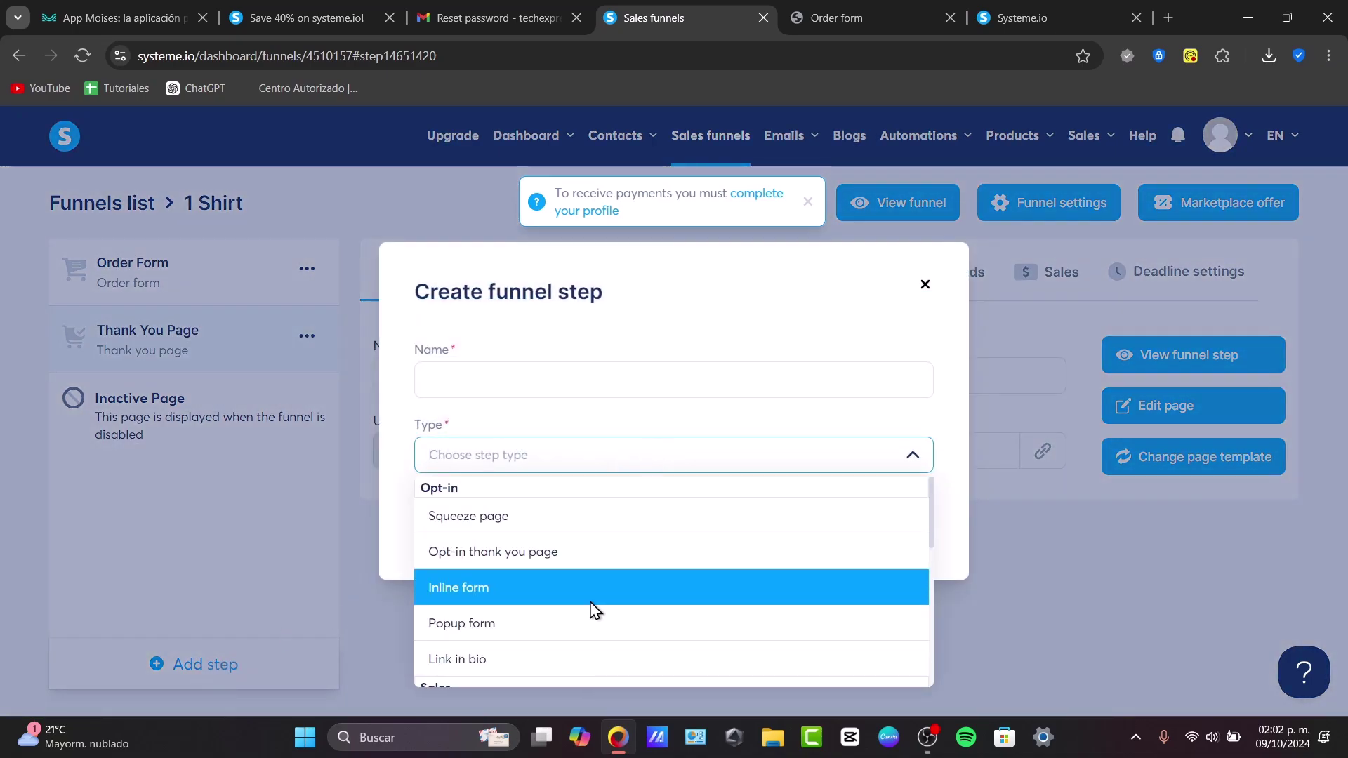
scroll(594, 611, down, 3)
scroll(559, 568, down, 2)
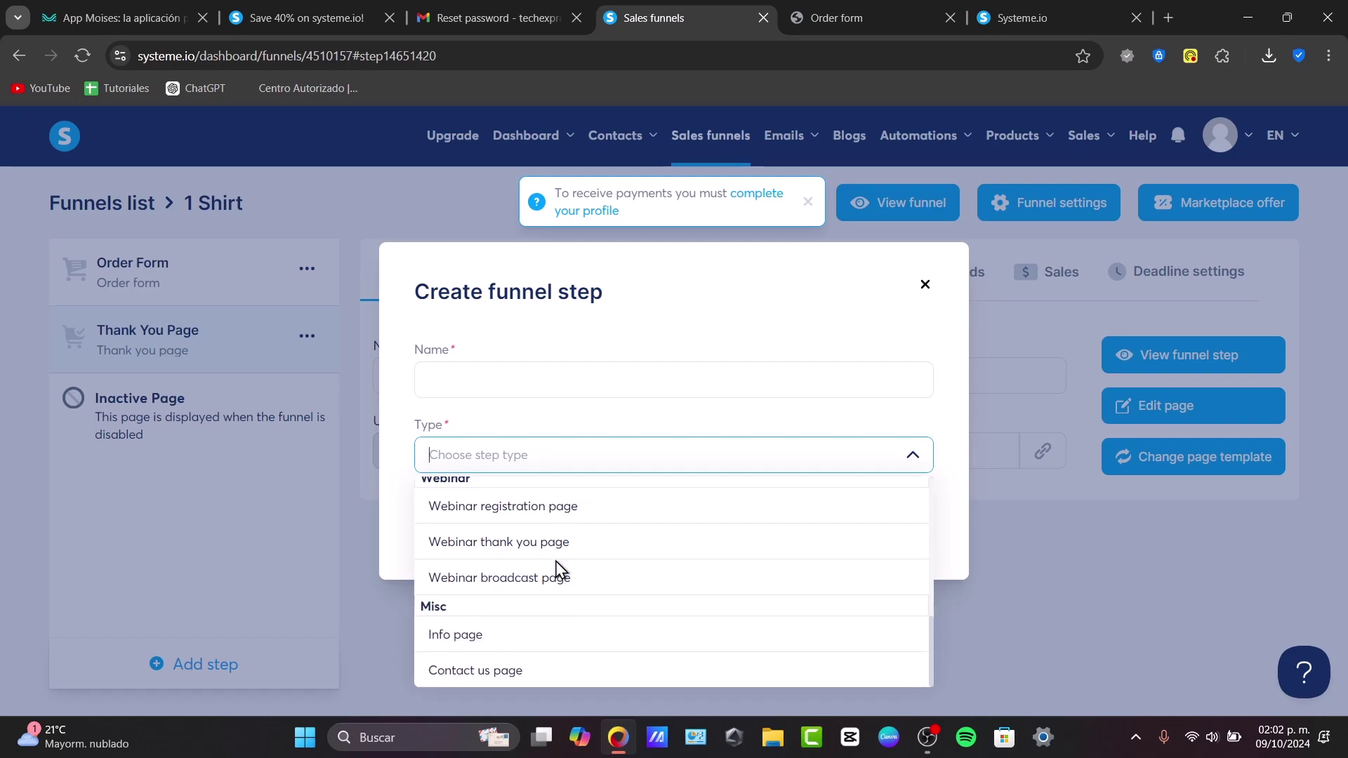
click(694, 369)
click(925, 283)
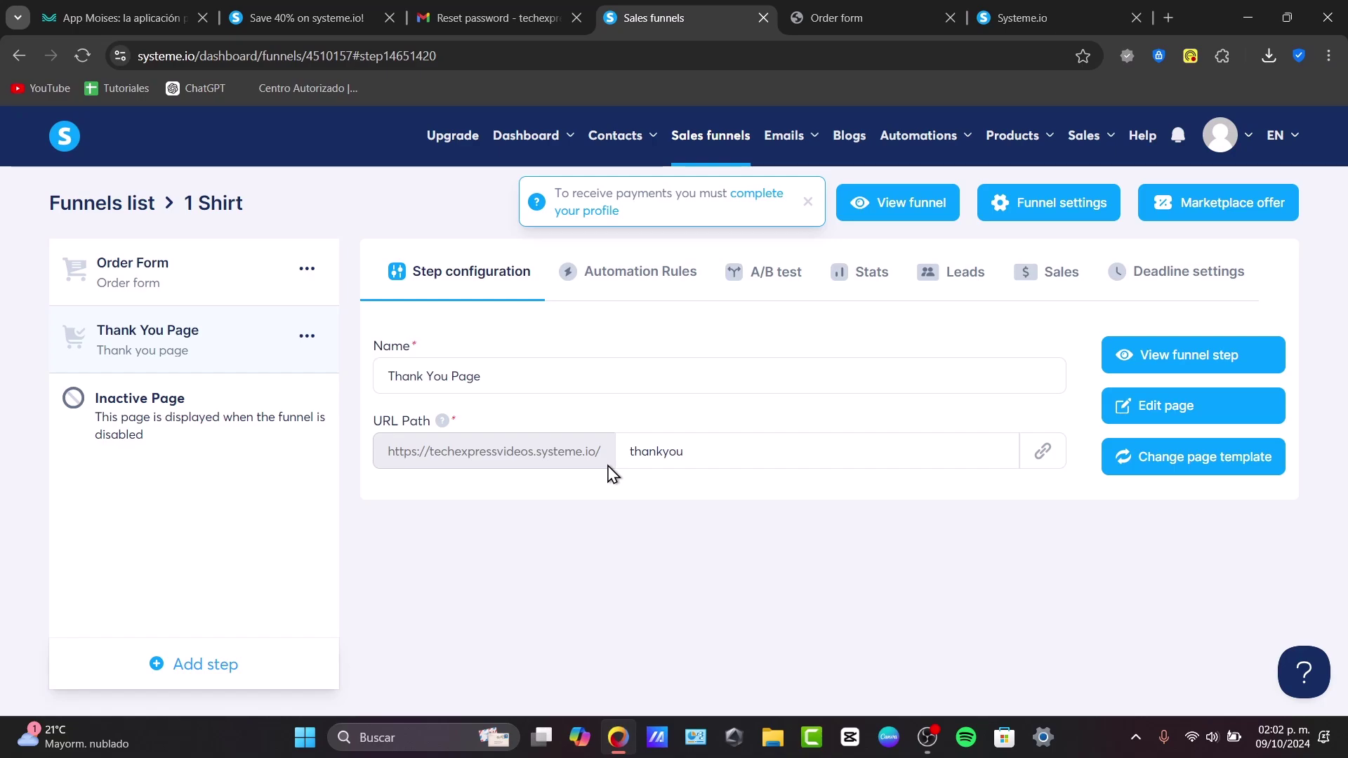
Step: View the live 1 Shirt funnel, examine its order form page down to the payment section, and close the preview
click(937, 200)
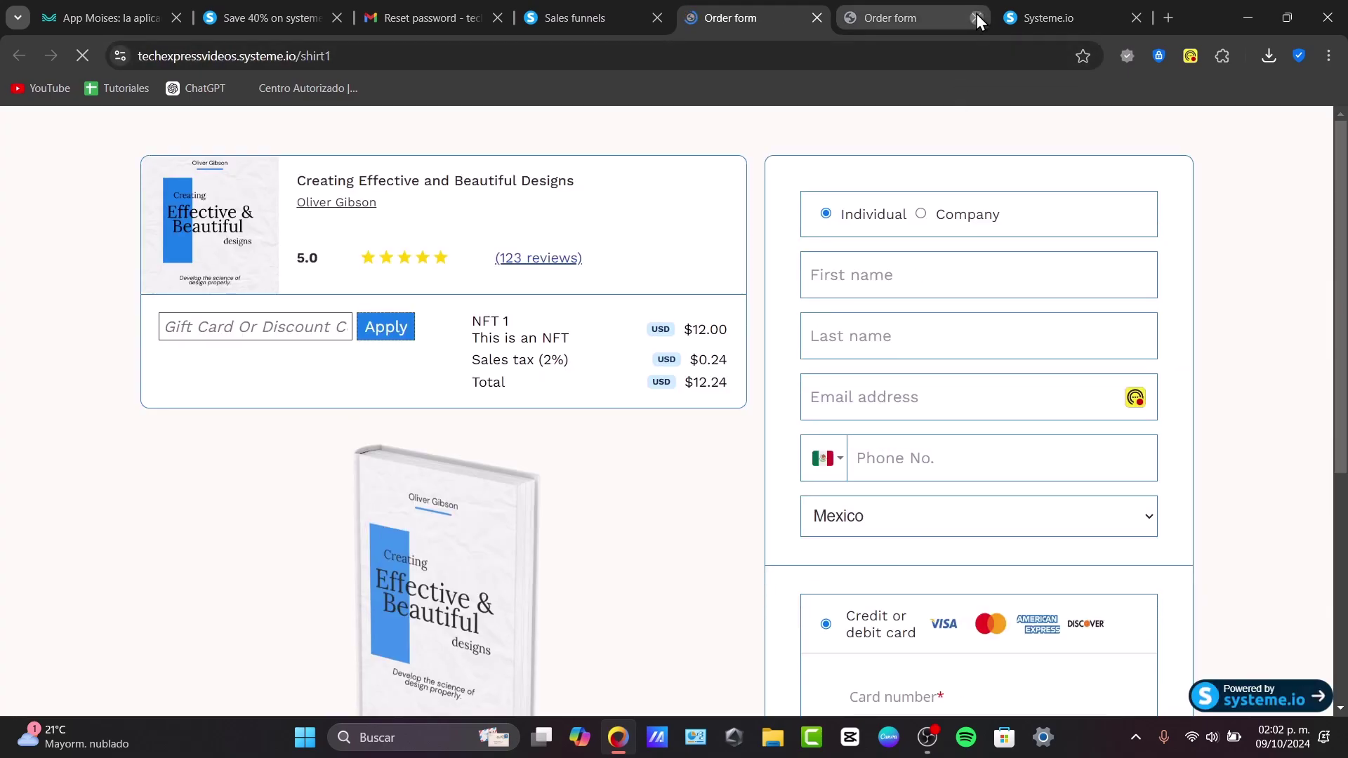
click(976, 15)
scroll(878, 313, down, 5)
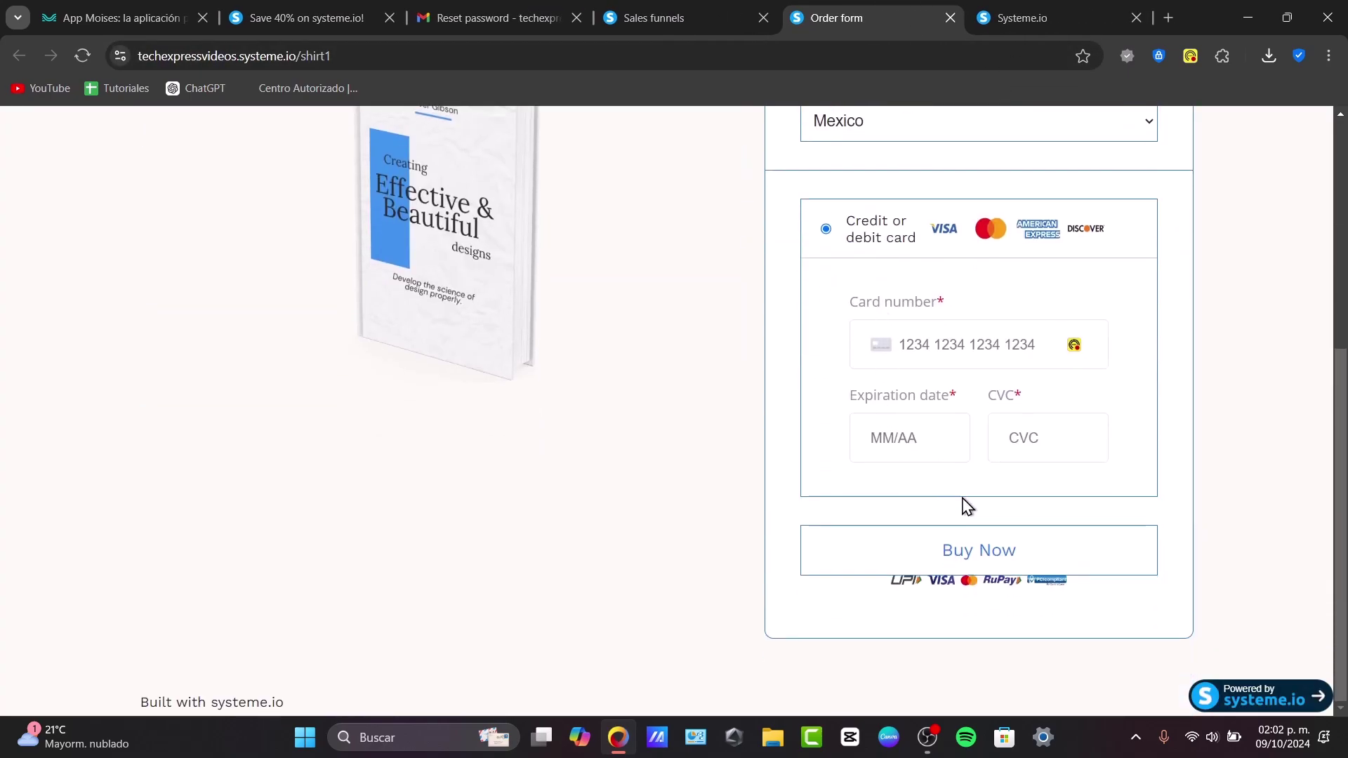
scroll(960, 500, up, 5)
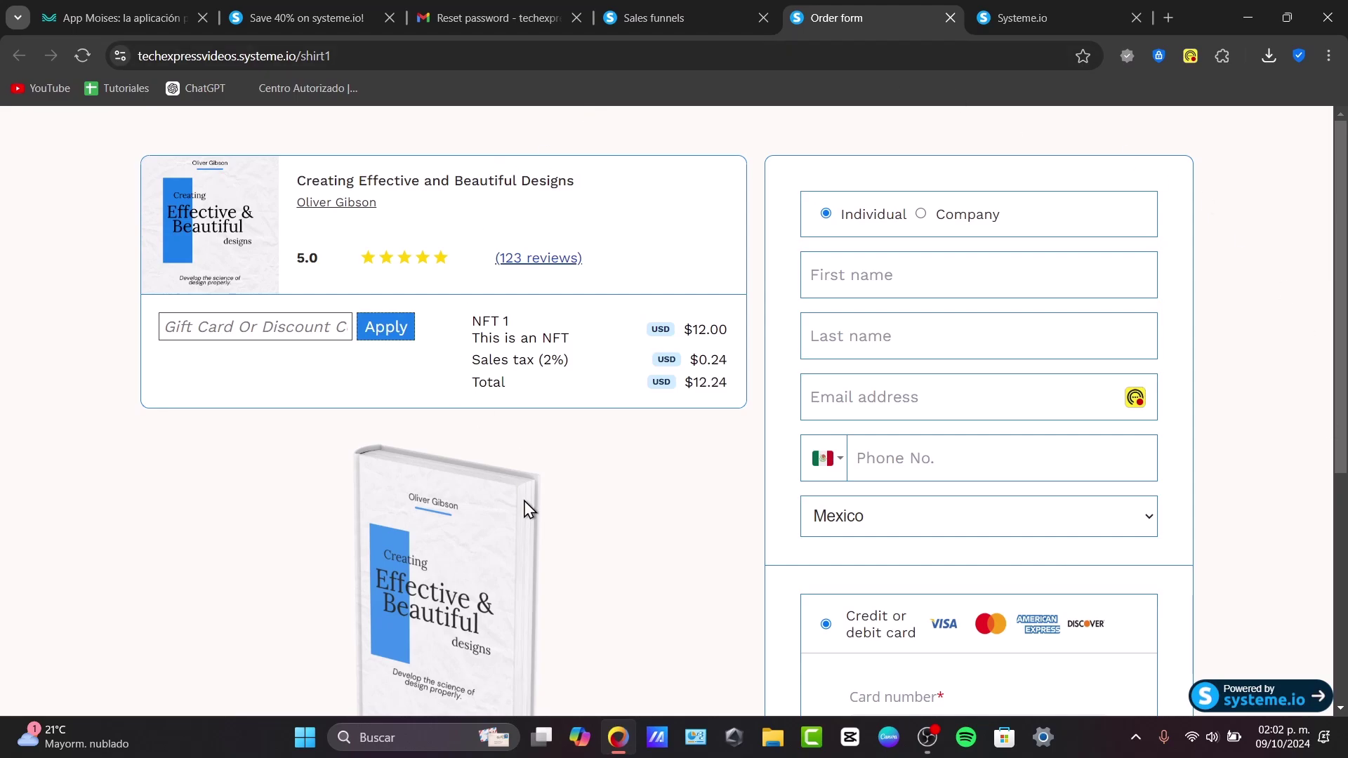
click(952, 21)
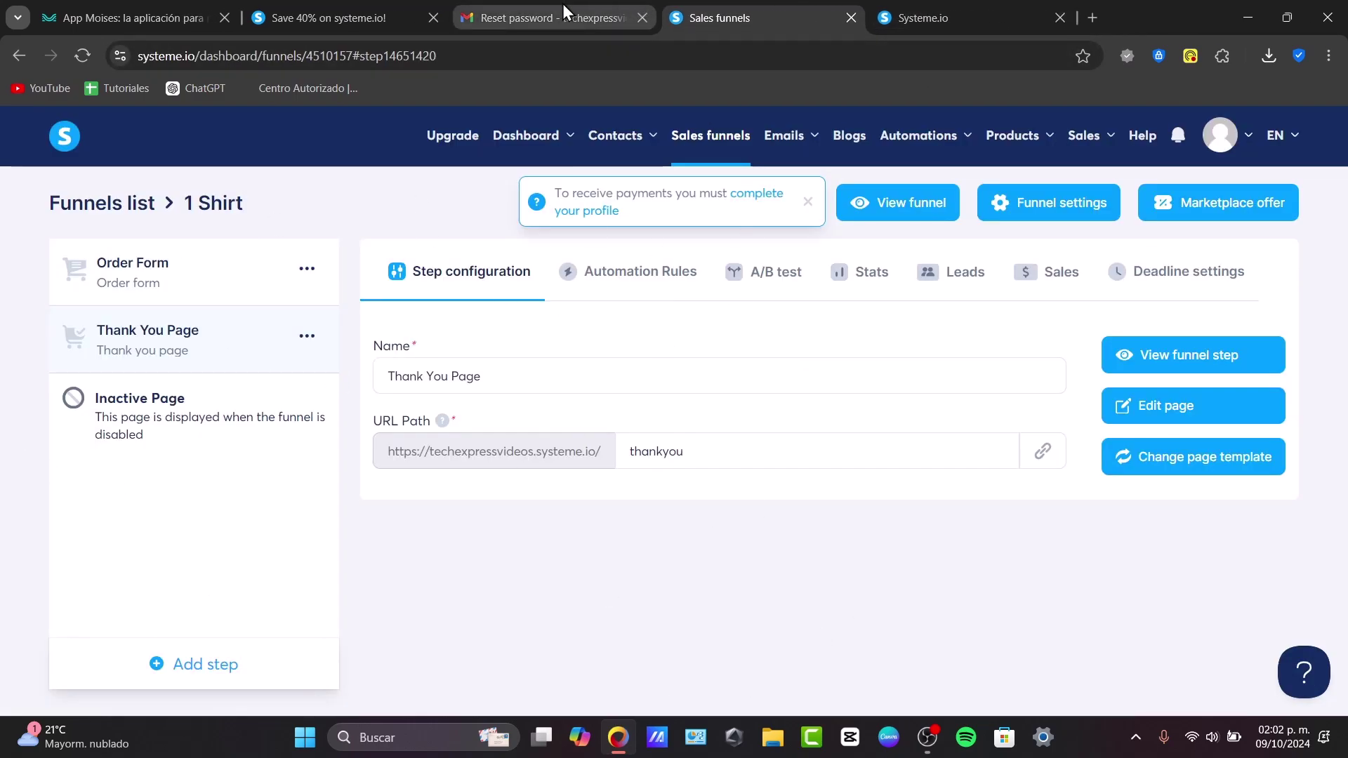
Step: Try to create an email campaign named CAMPAIGN 1 without a sender email address, and abandon it
mouse_move(780, 136)
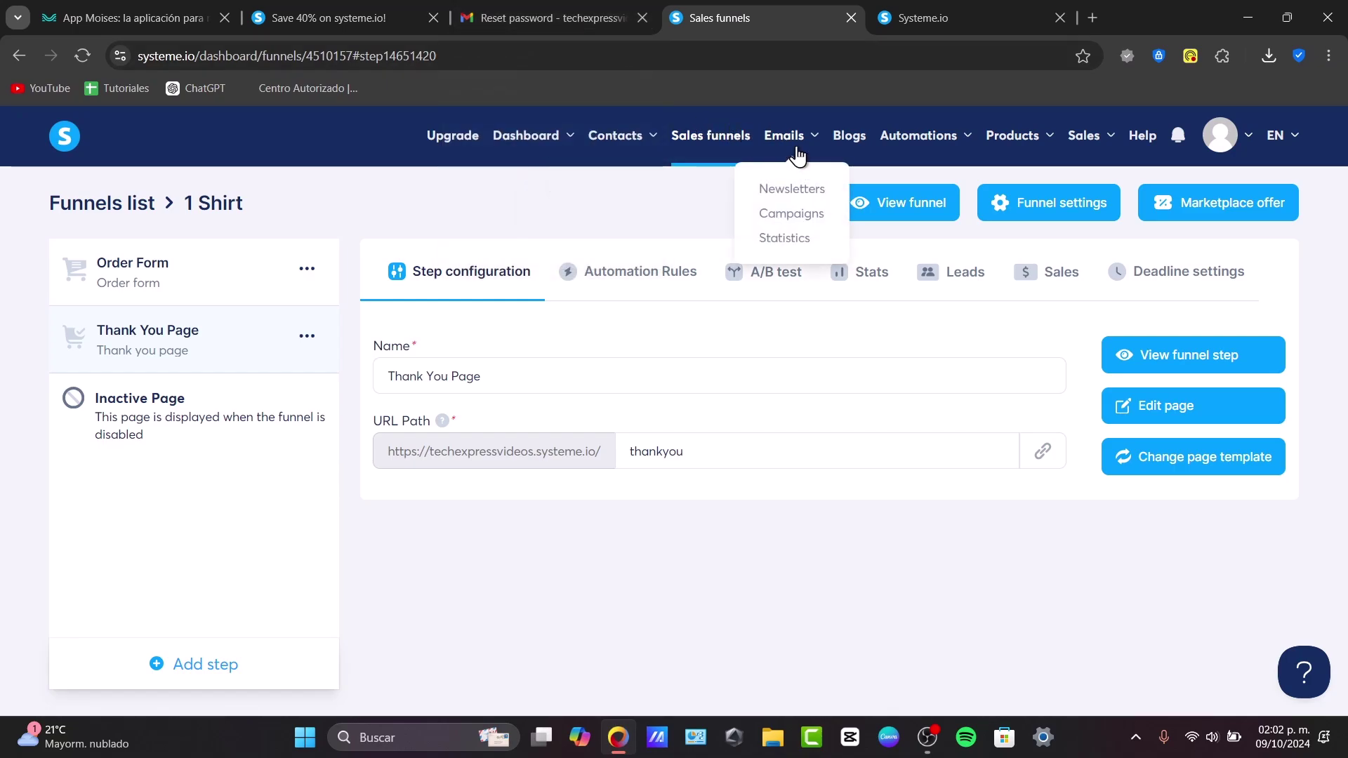
click(813, 213)
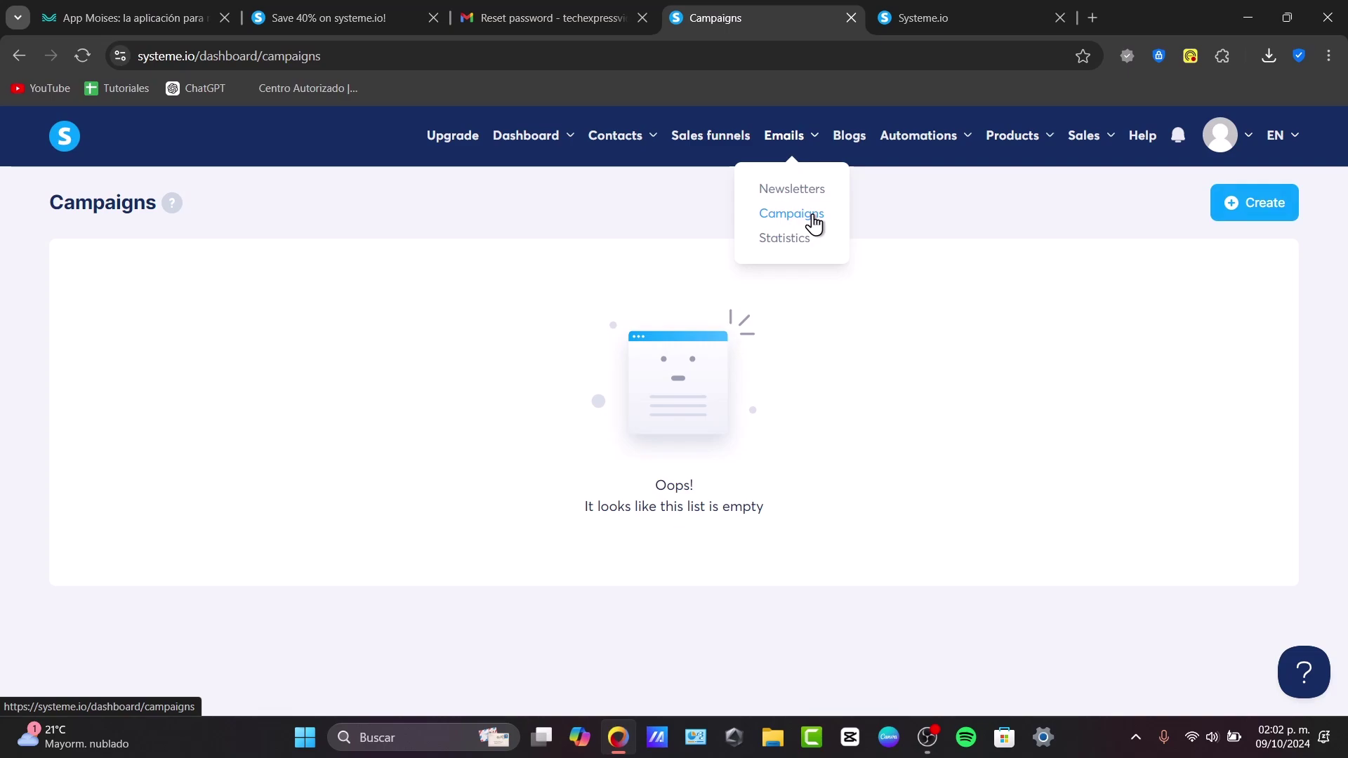
click(1264, 207)
click(577, 295)
text(Exmap)
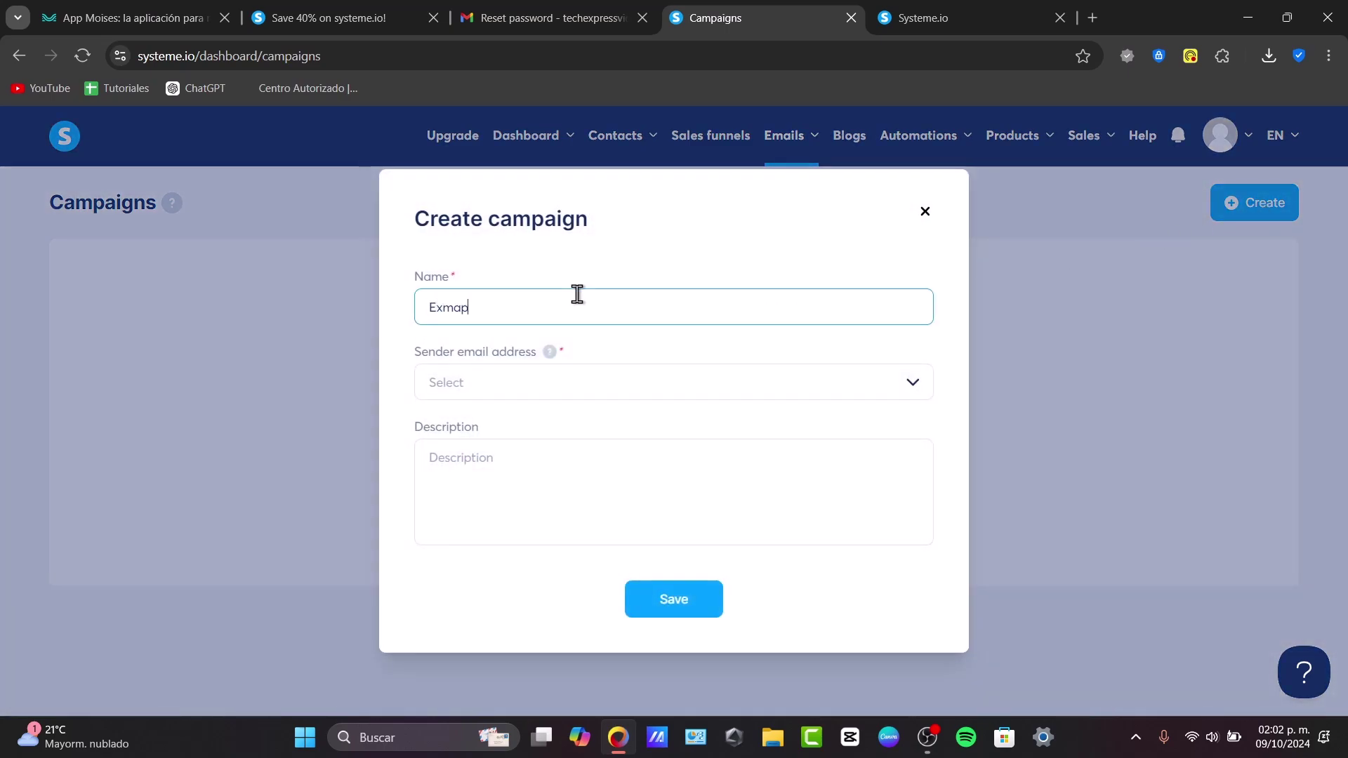
key(BackSpace)
text(CAM)
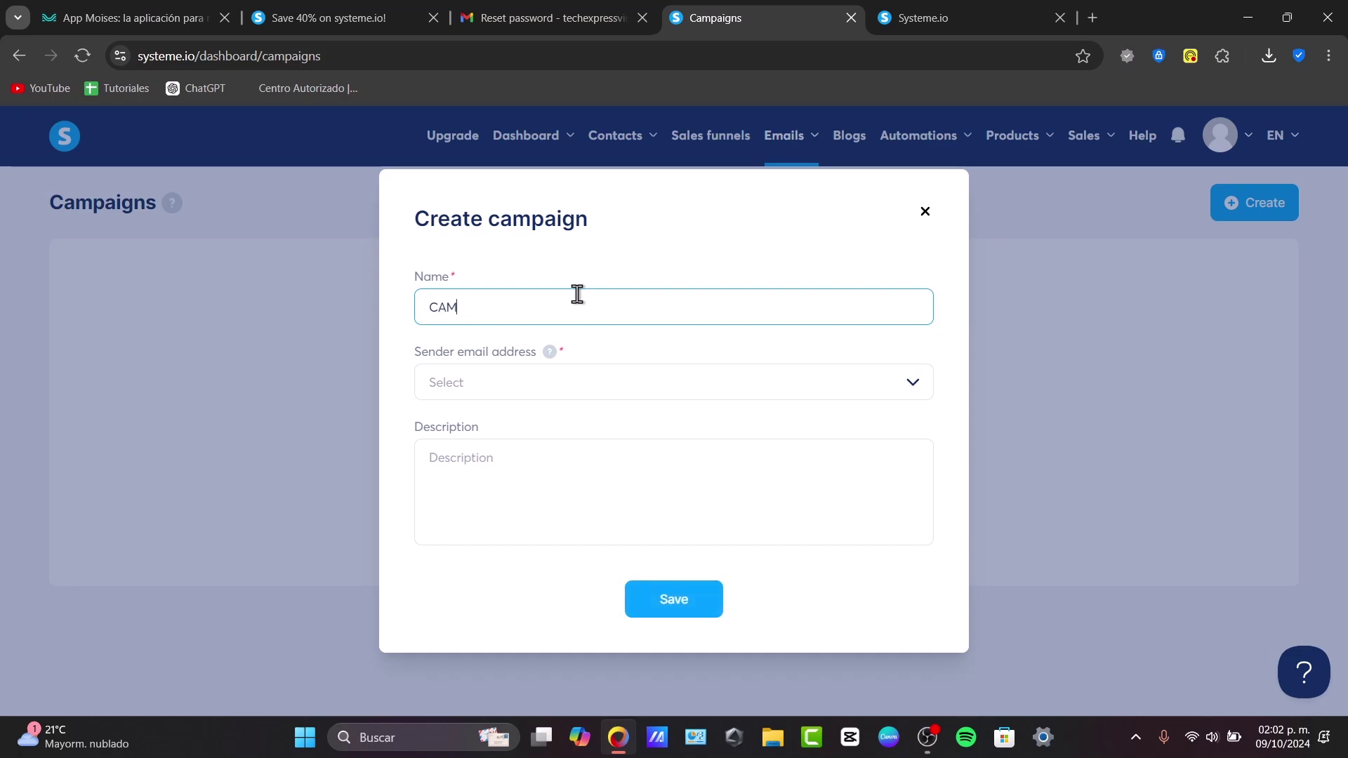
text(PAIGN 1)
key(Return)
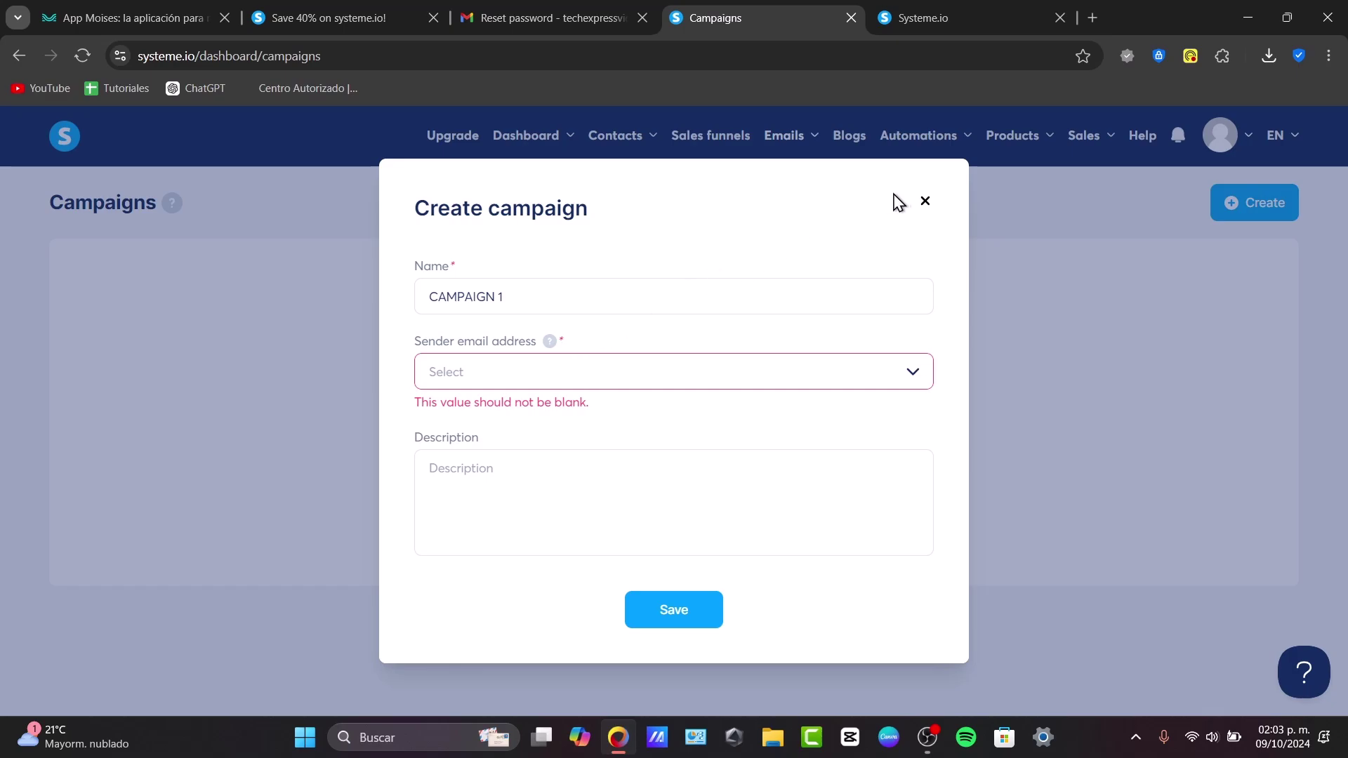
click(928, 203)
Step: Open the main dashboard and examine the new leads chart
mouse_move(613, 175)
mouse_move(526, 135)
click(535, 192)
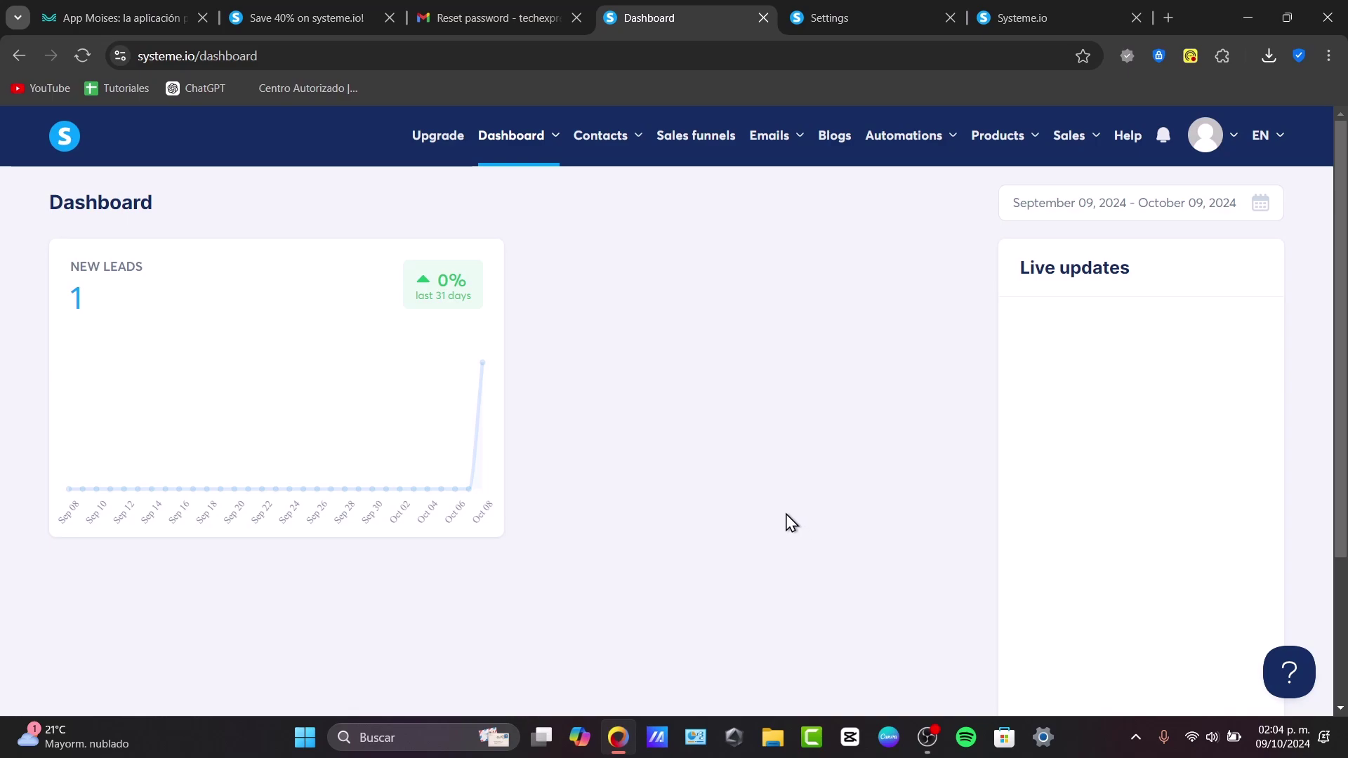
mouse_move(483, 435)
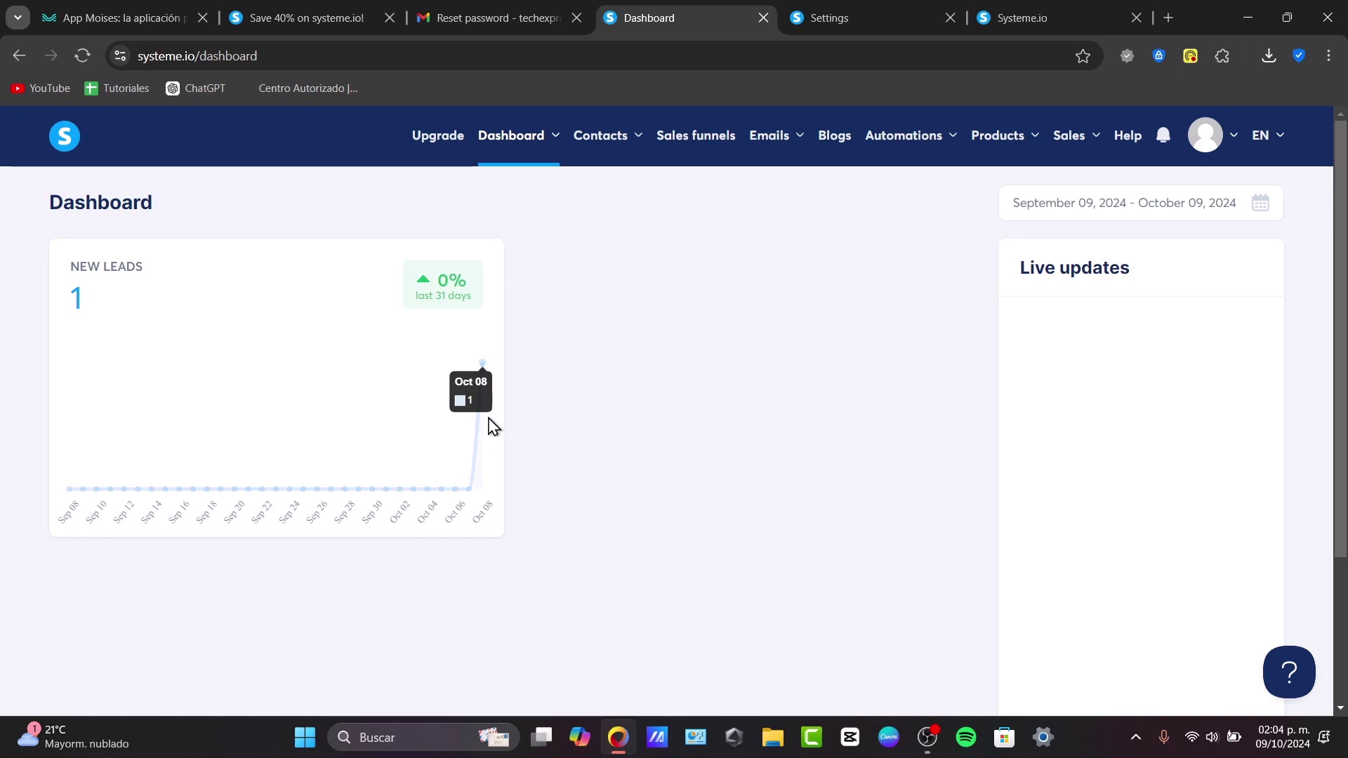
Step: Create an automation workflow named RECURRENT BUYERS
mouse_move(887, 138)
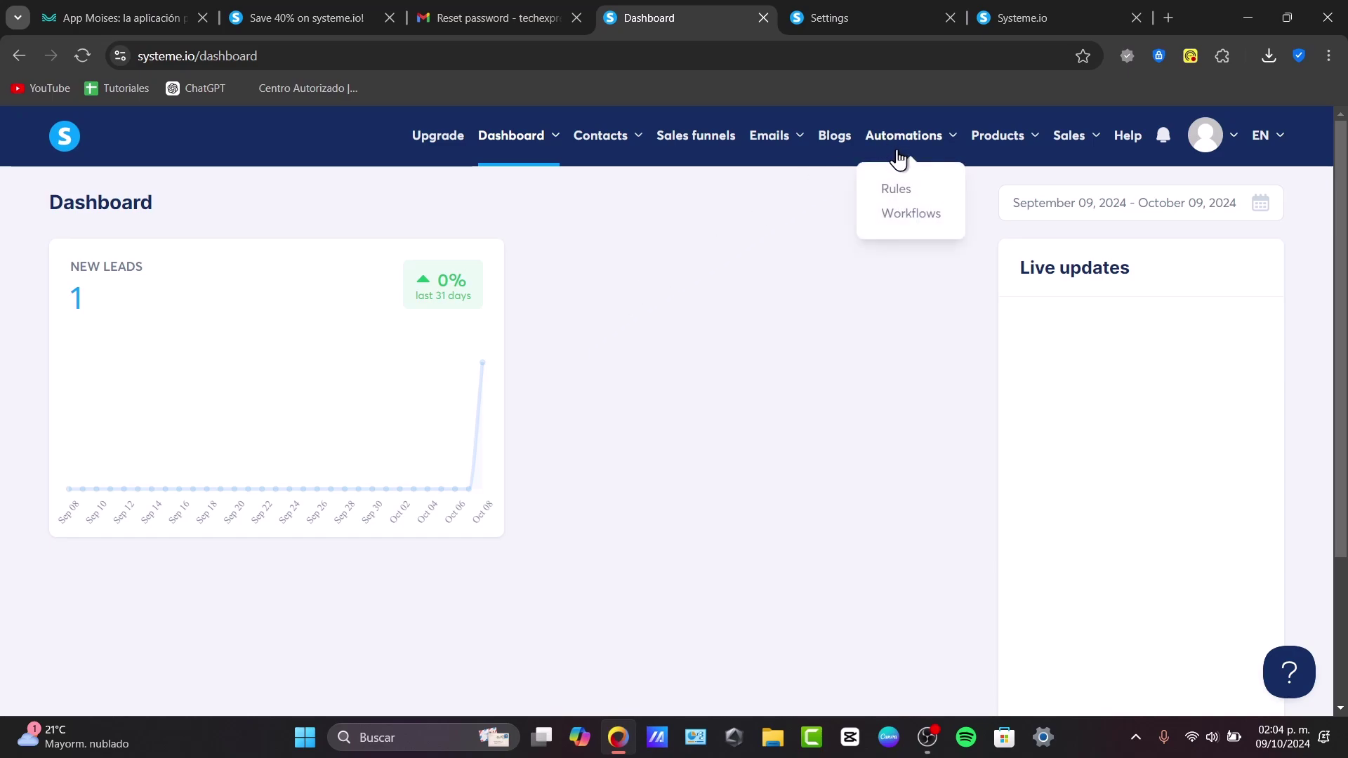
click(939, 219)
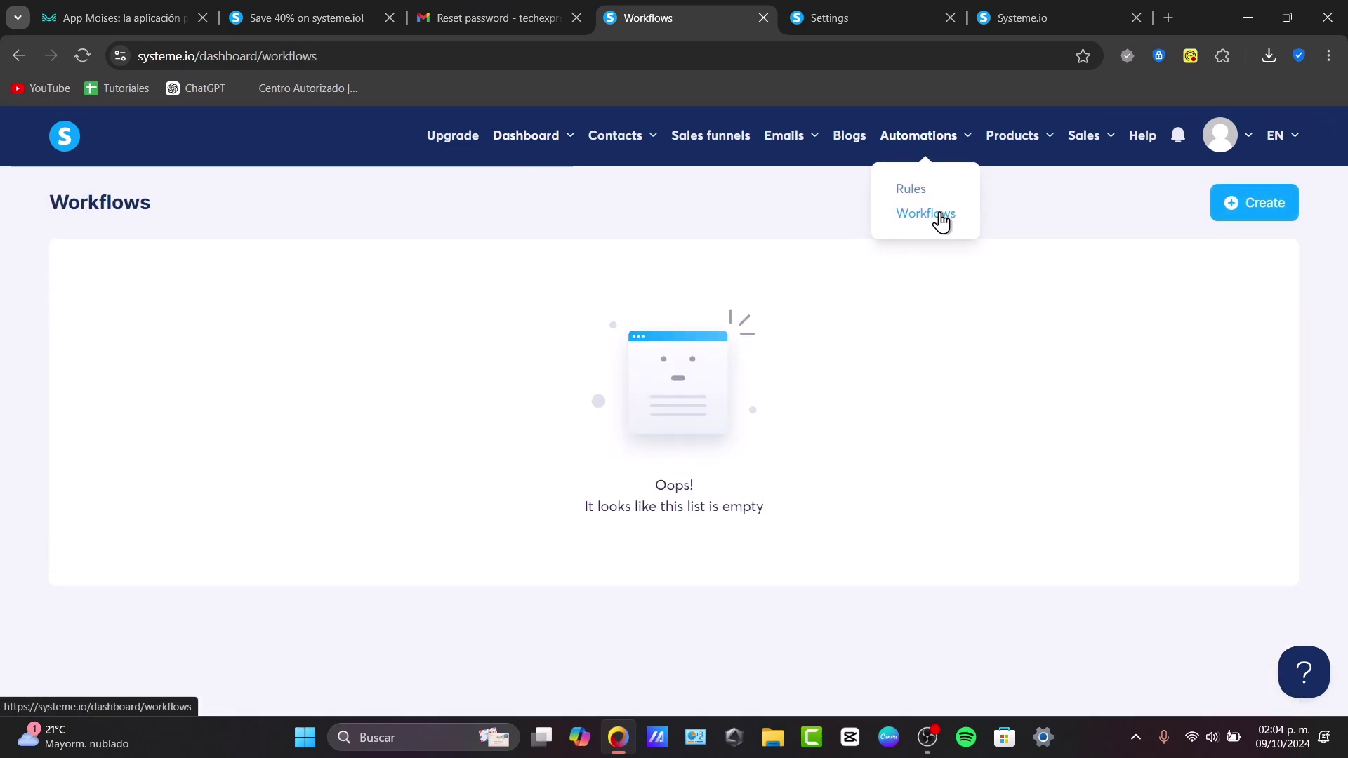
click(1225, 200)
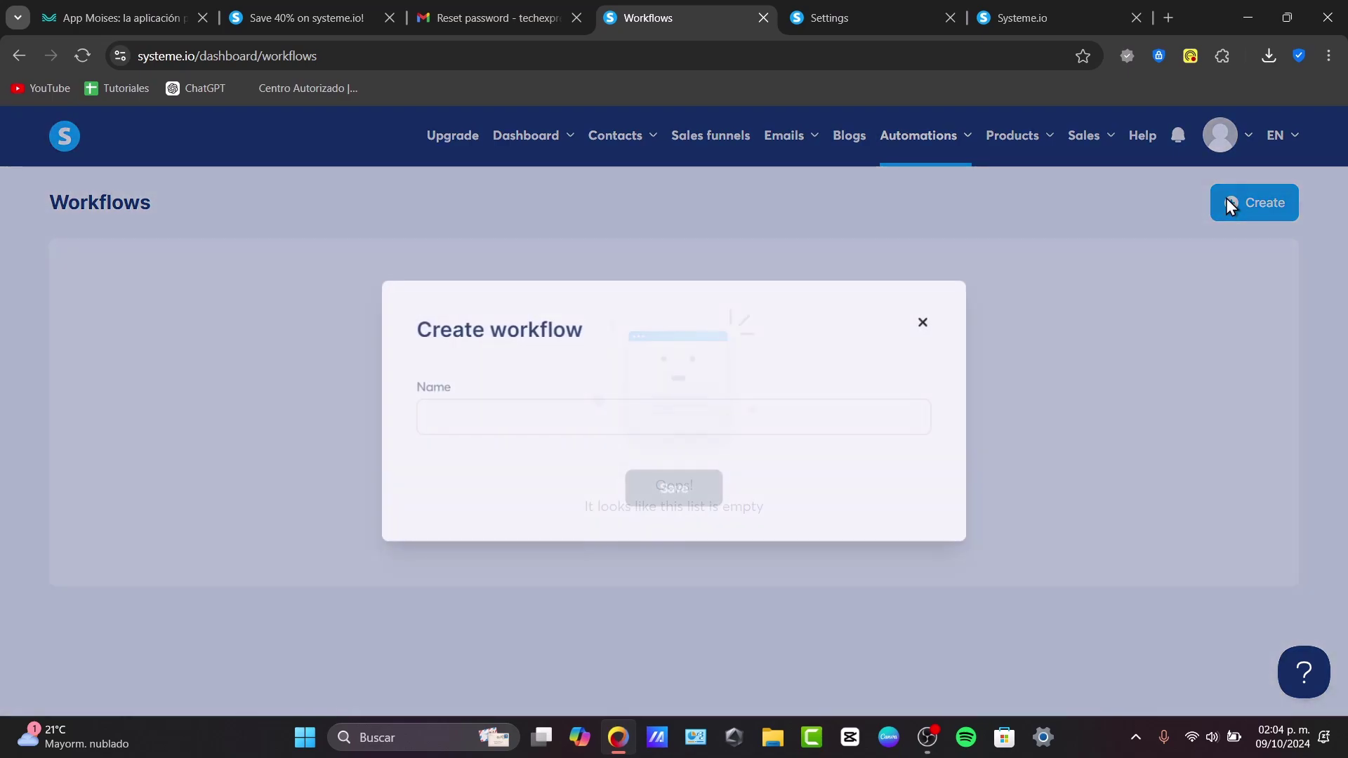
click(713, 417)
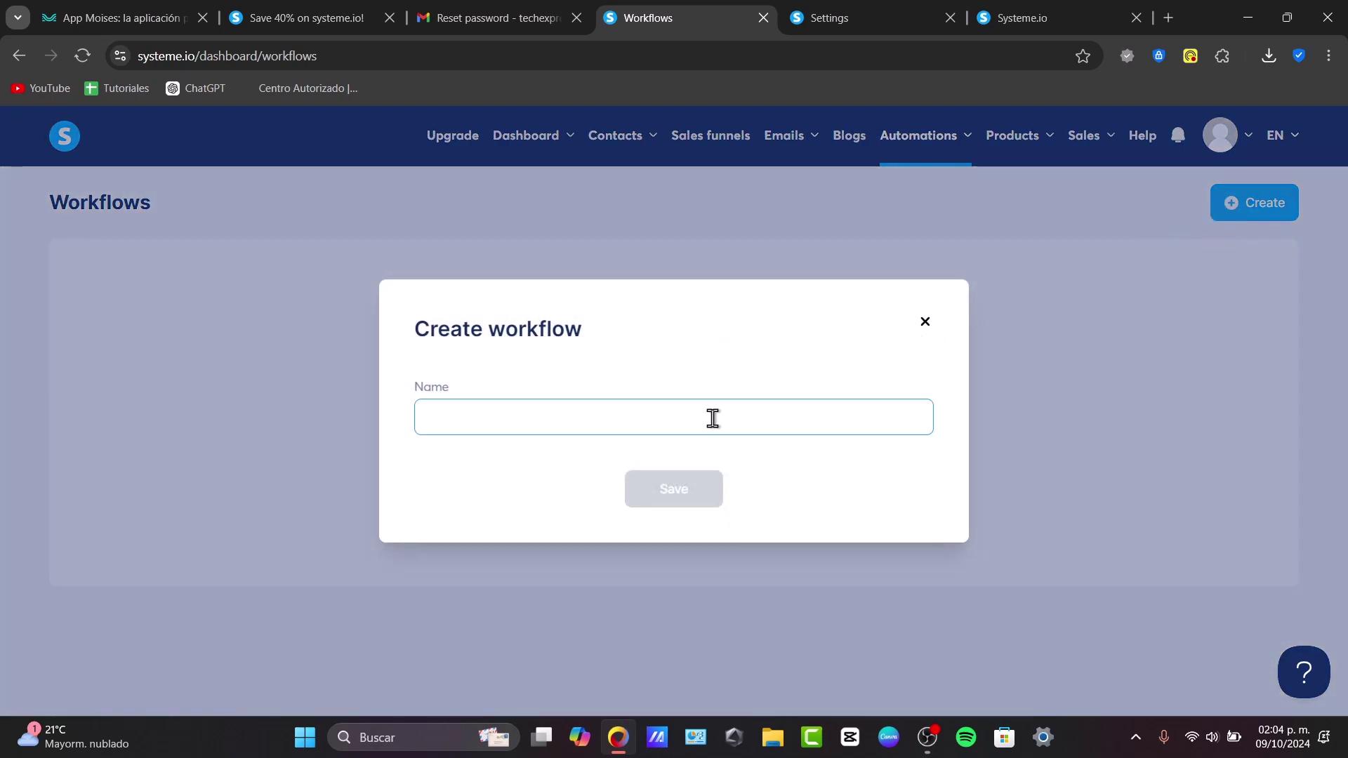
text(RECURRENT BUYERS)
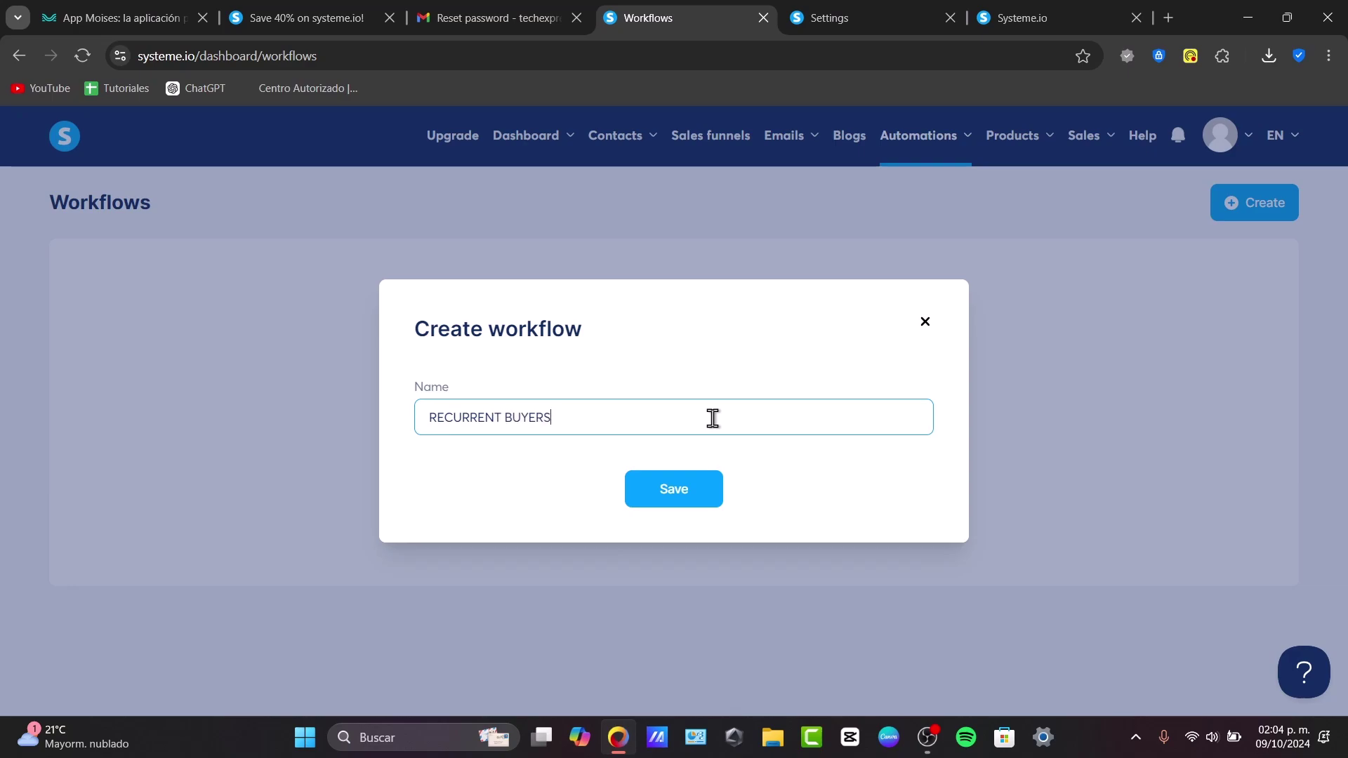
click(698, 484)
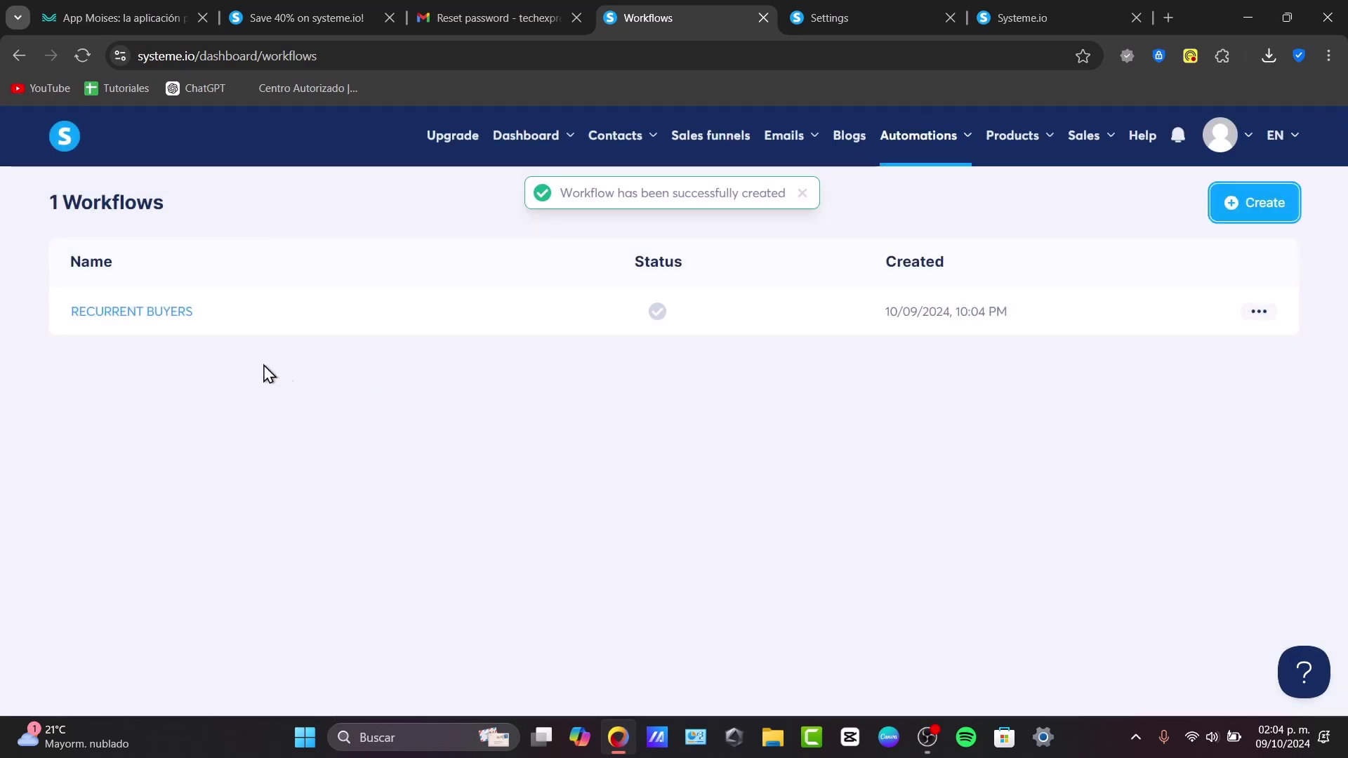
Step: Open the RECURRENT BUYERS workflow and try to create its first trigger, choosing Campaign completed and then Tag removed
click(166, 326)
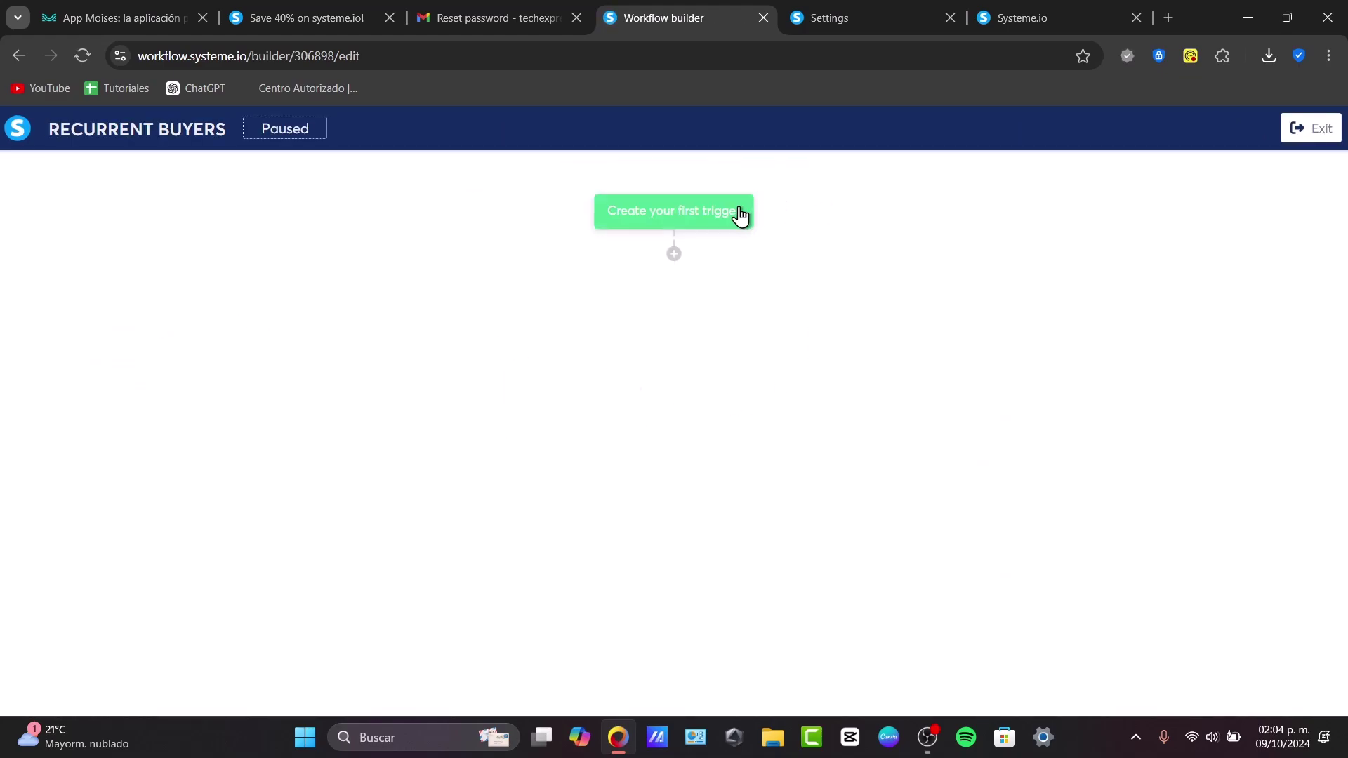
click(709, 228)
click(523, 372)
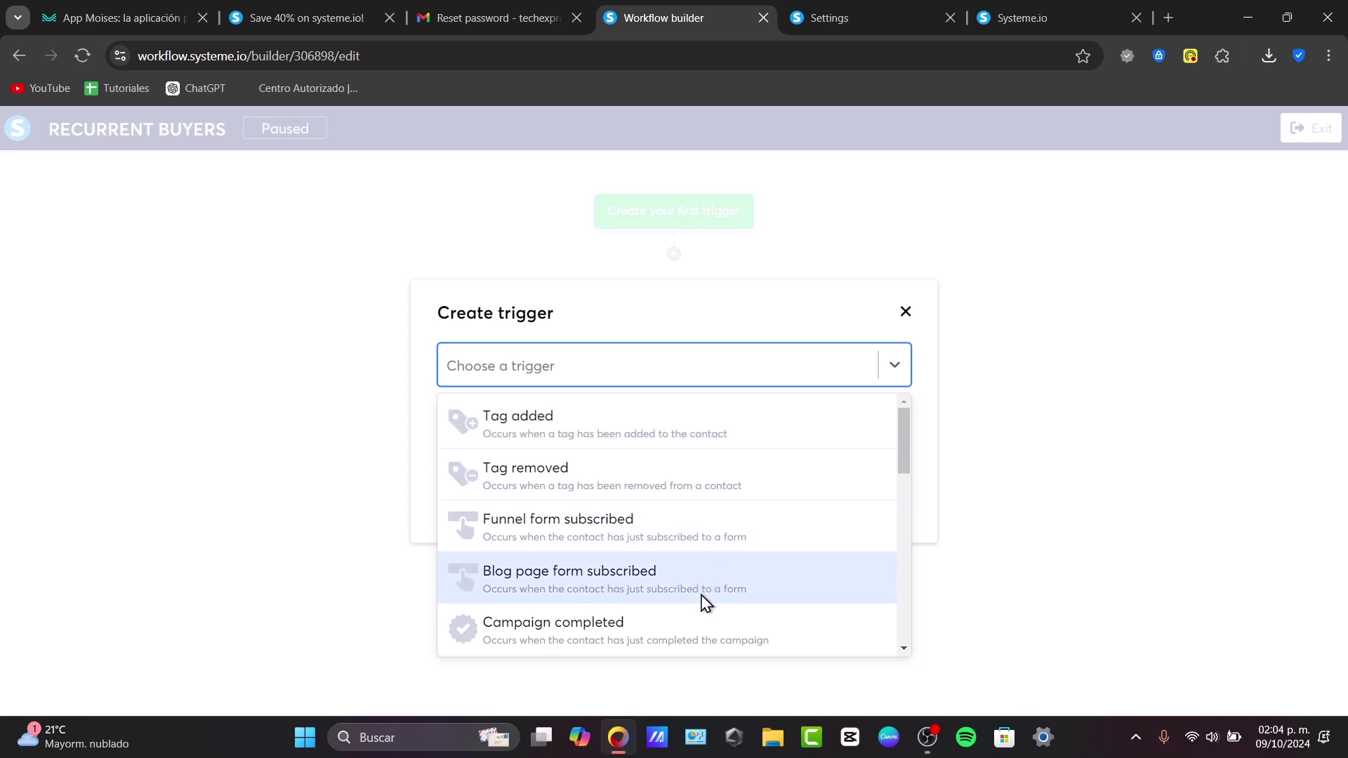
click(692, 645)
click(637, 420)
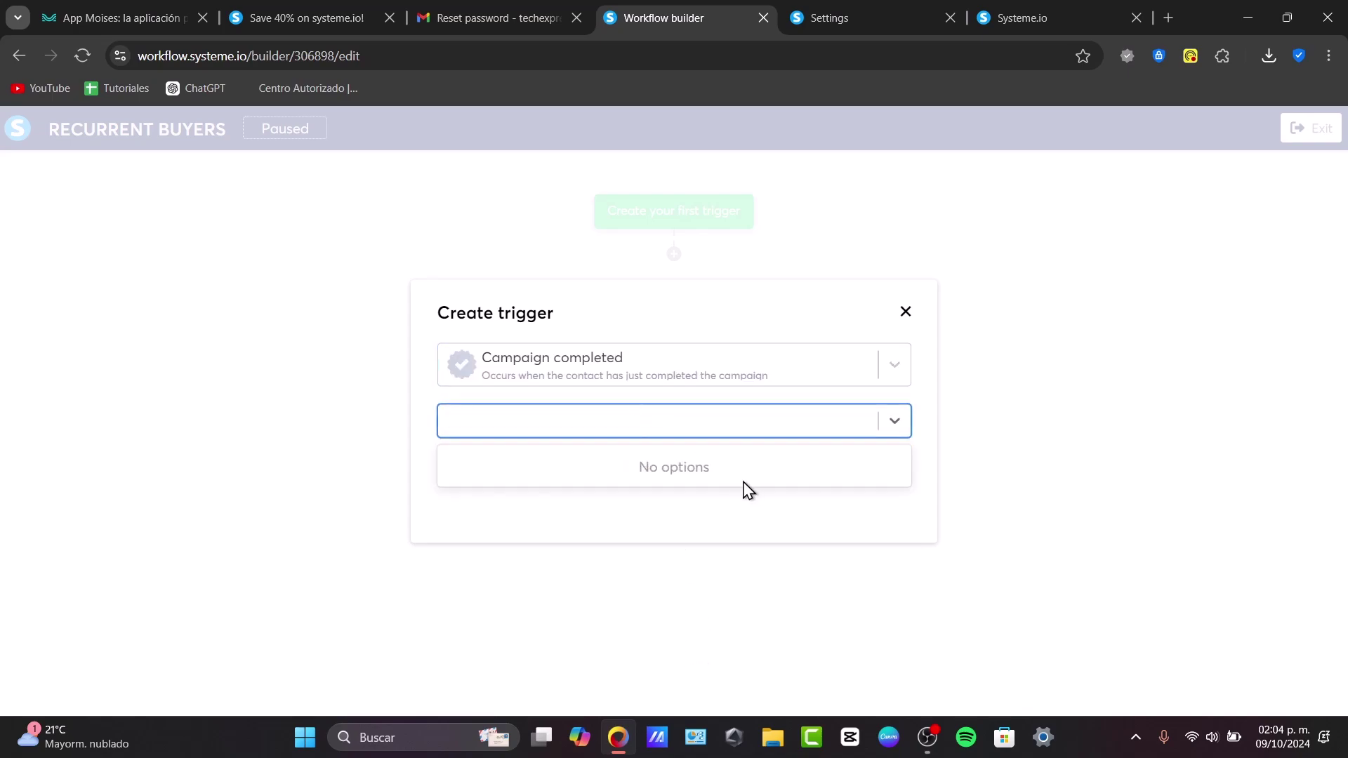
click(628, 421)
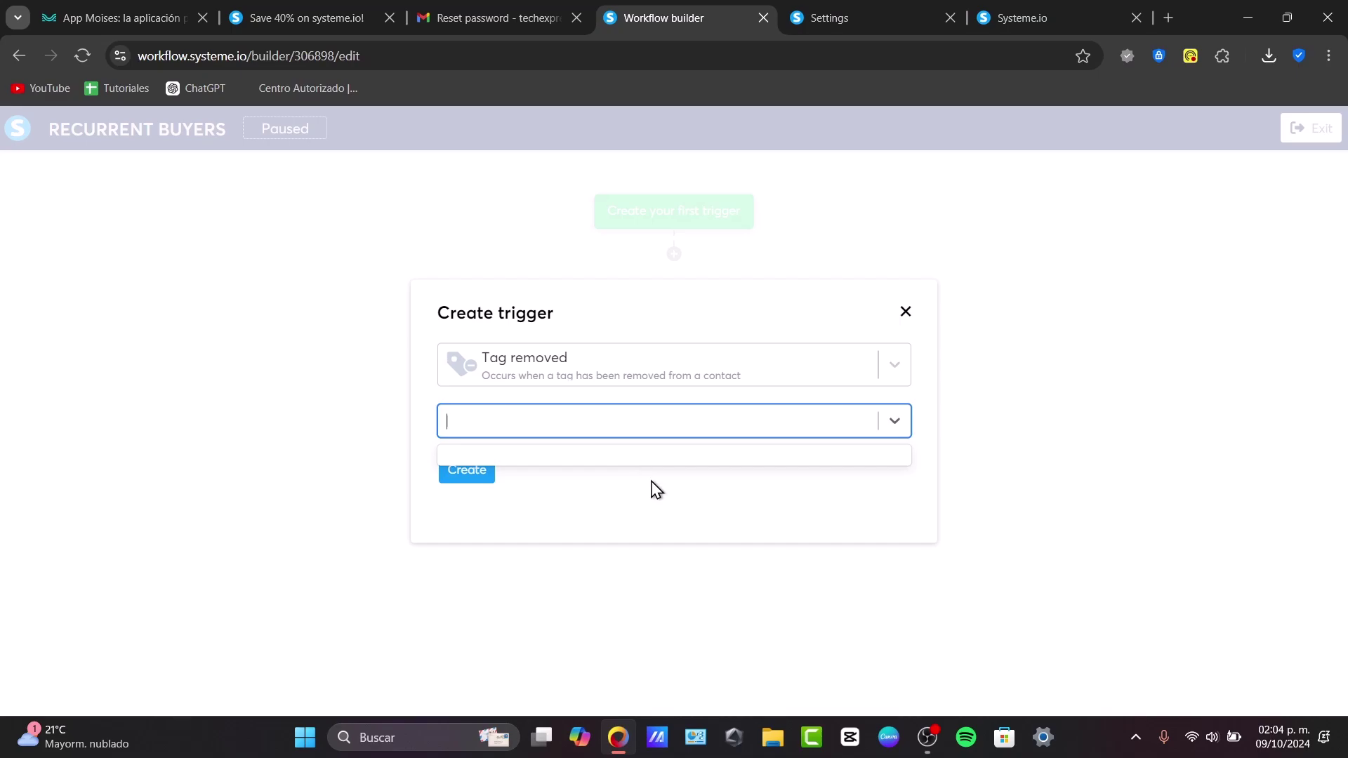
click(469, 475)
click(707, 424)
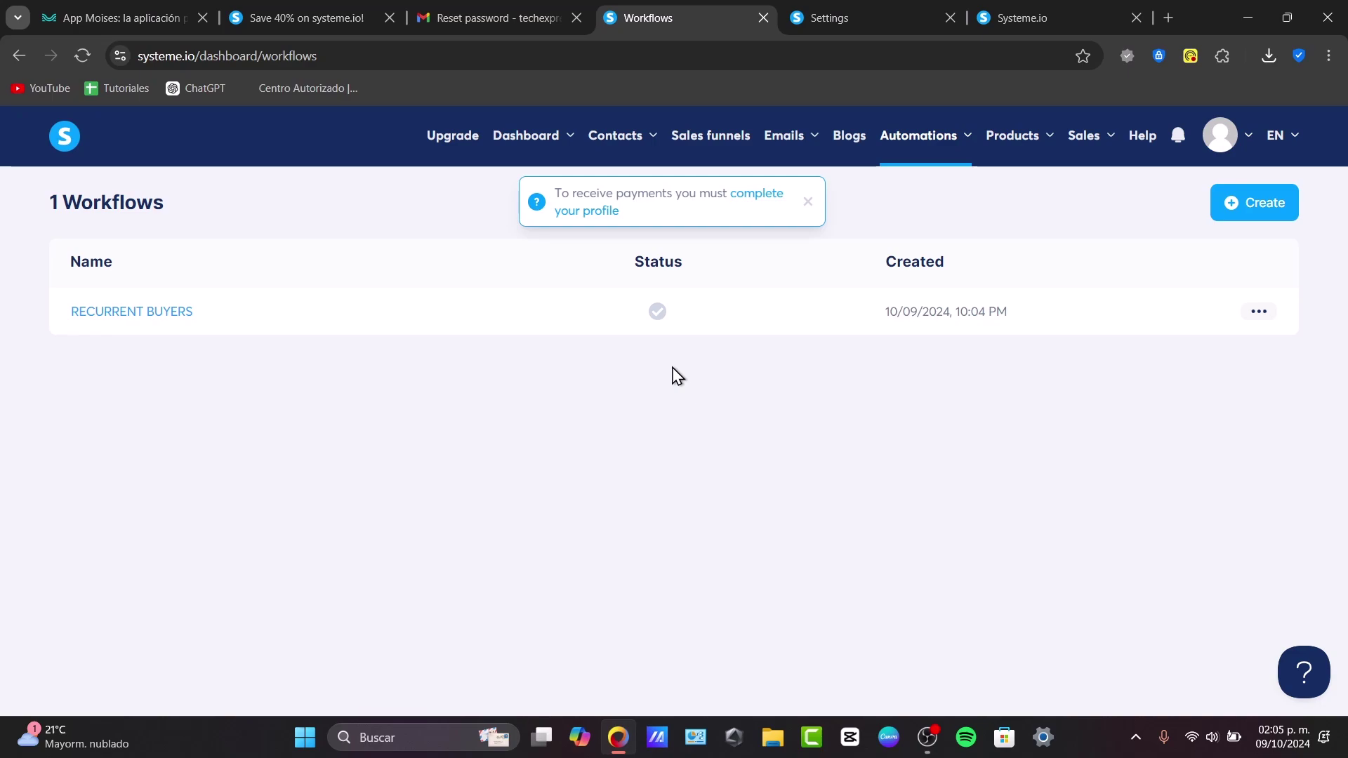
Step: Open the affiliate dashboard, examine its commissions and earnings, and close the payment profile notice and the Settings tab
mouse_move(1041, 146)
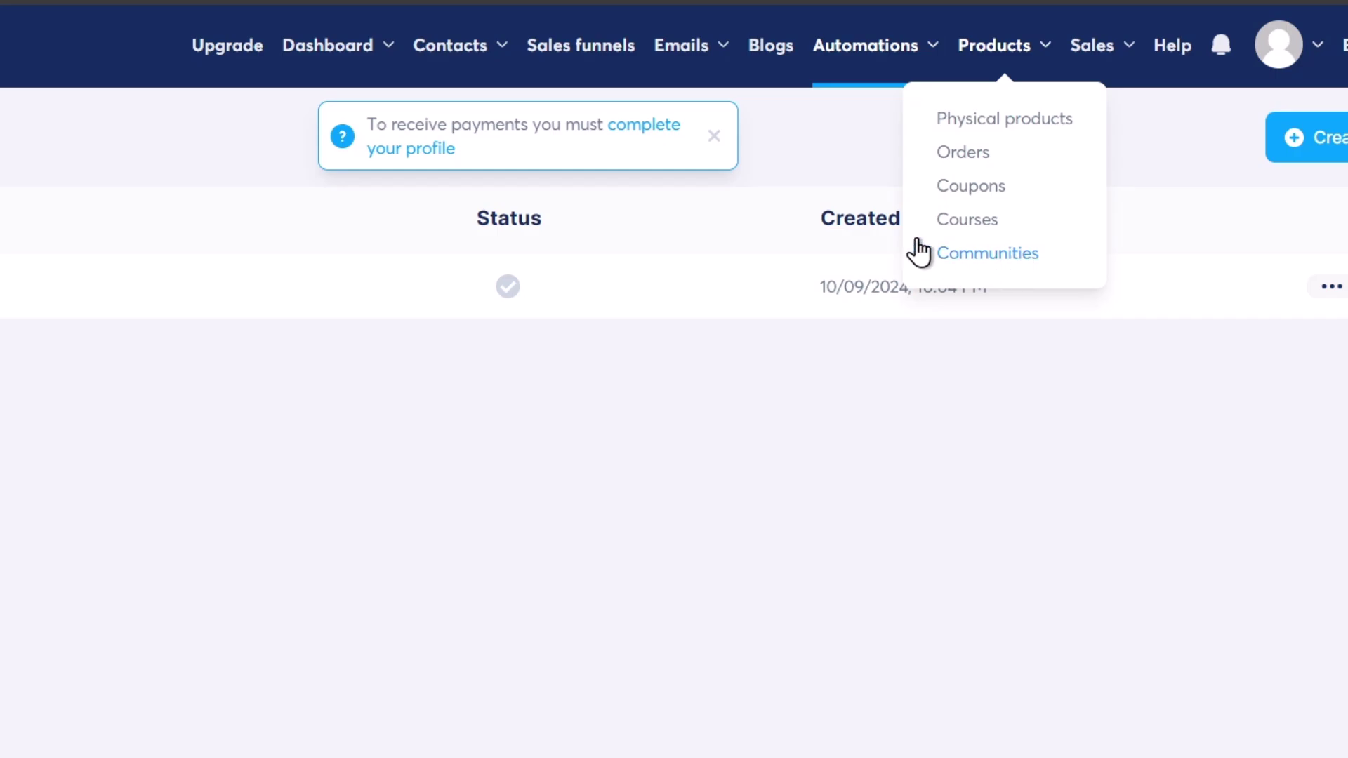
mouse_move(340, 66)
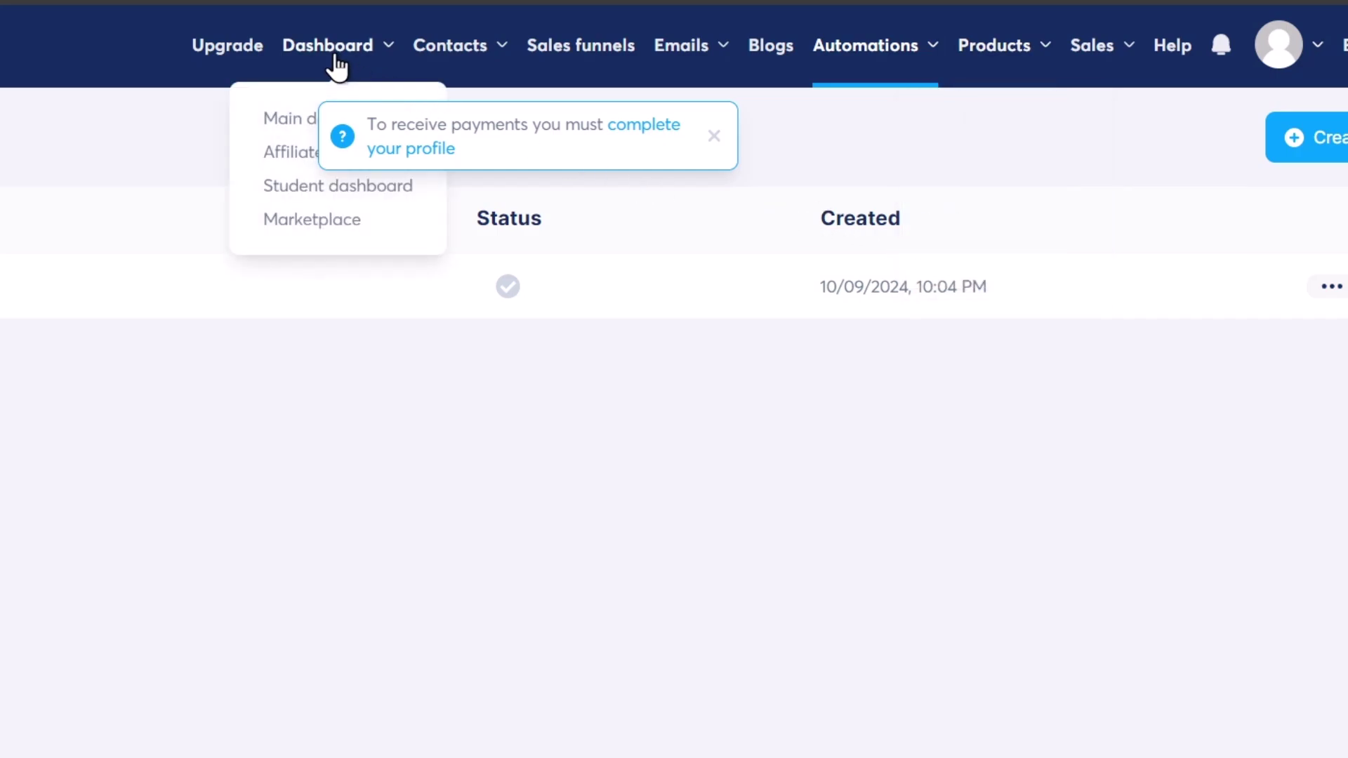
click(279, 153)
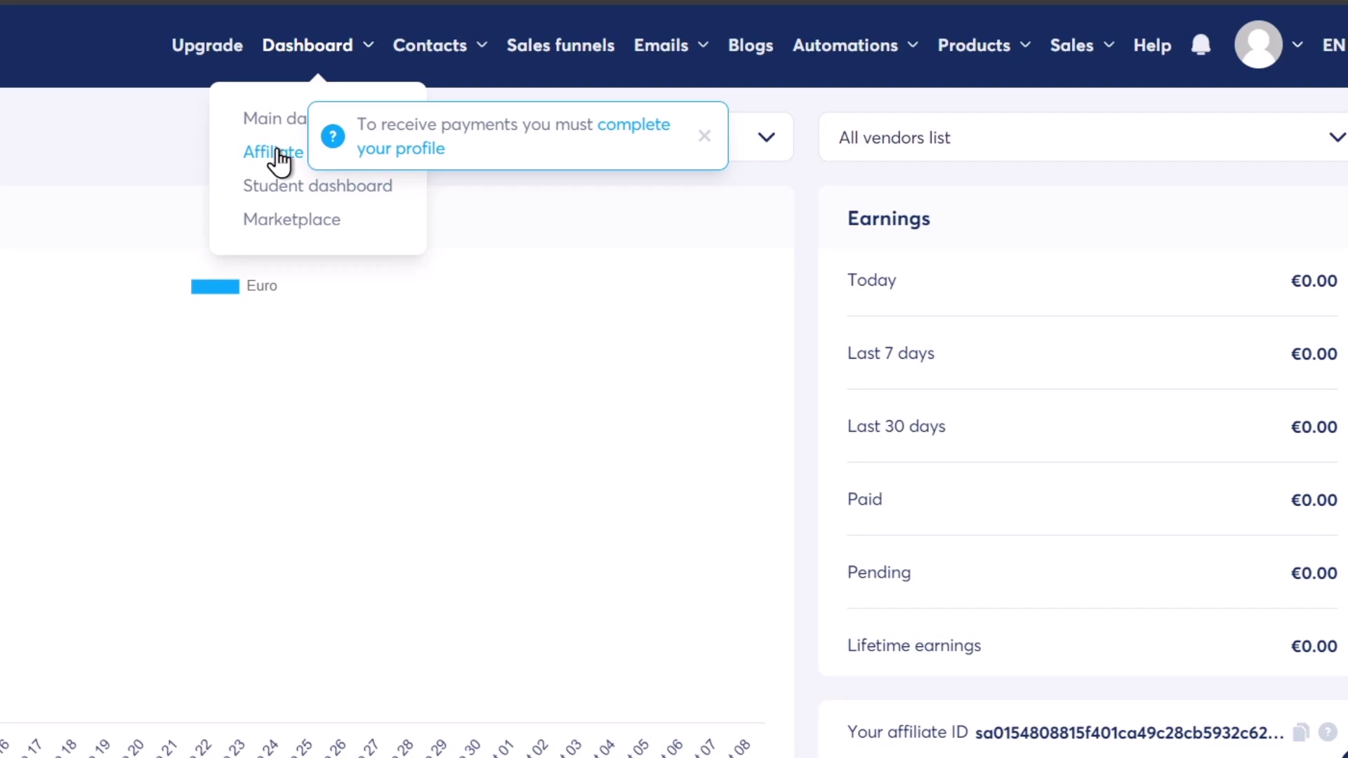
scroll(512, 433, down, 6)
scroll(503, 419, up, 6)
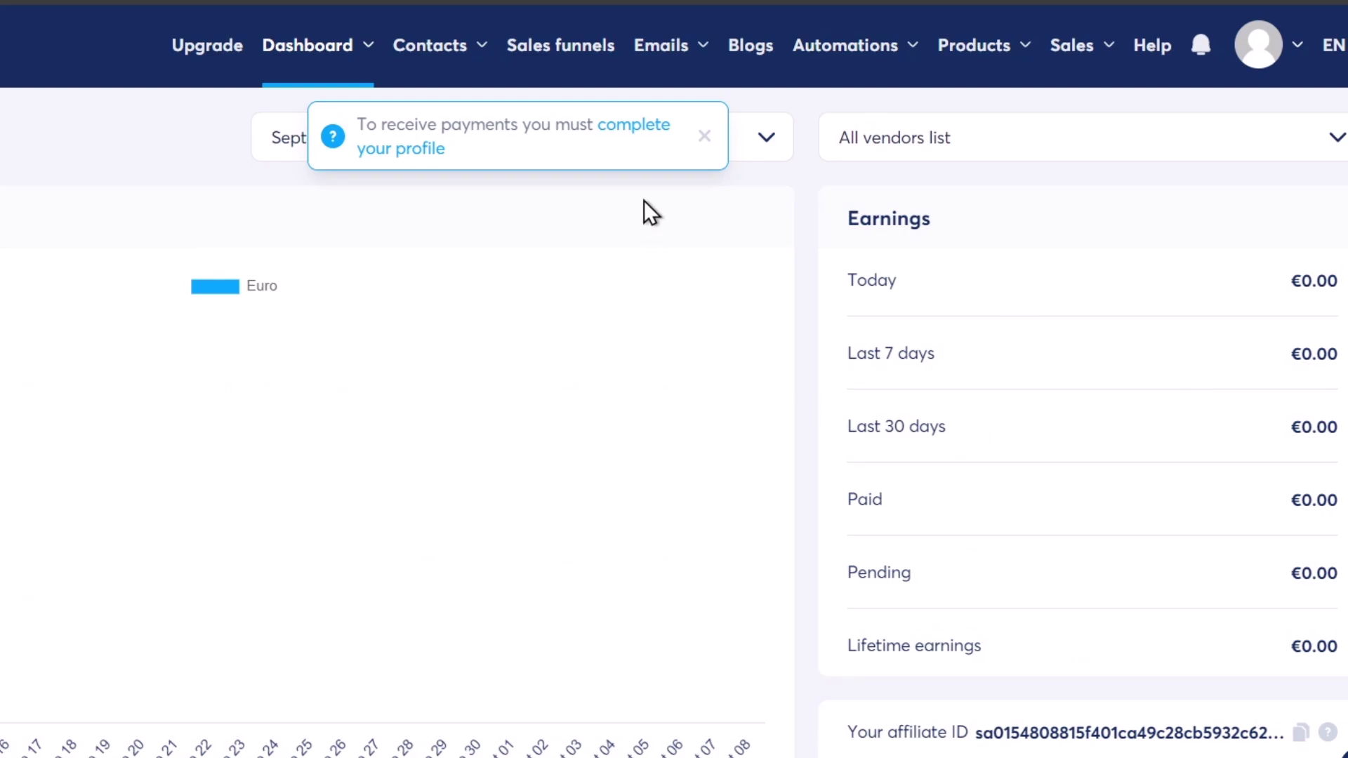
click(699, 135)
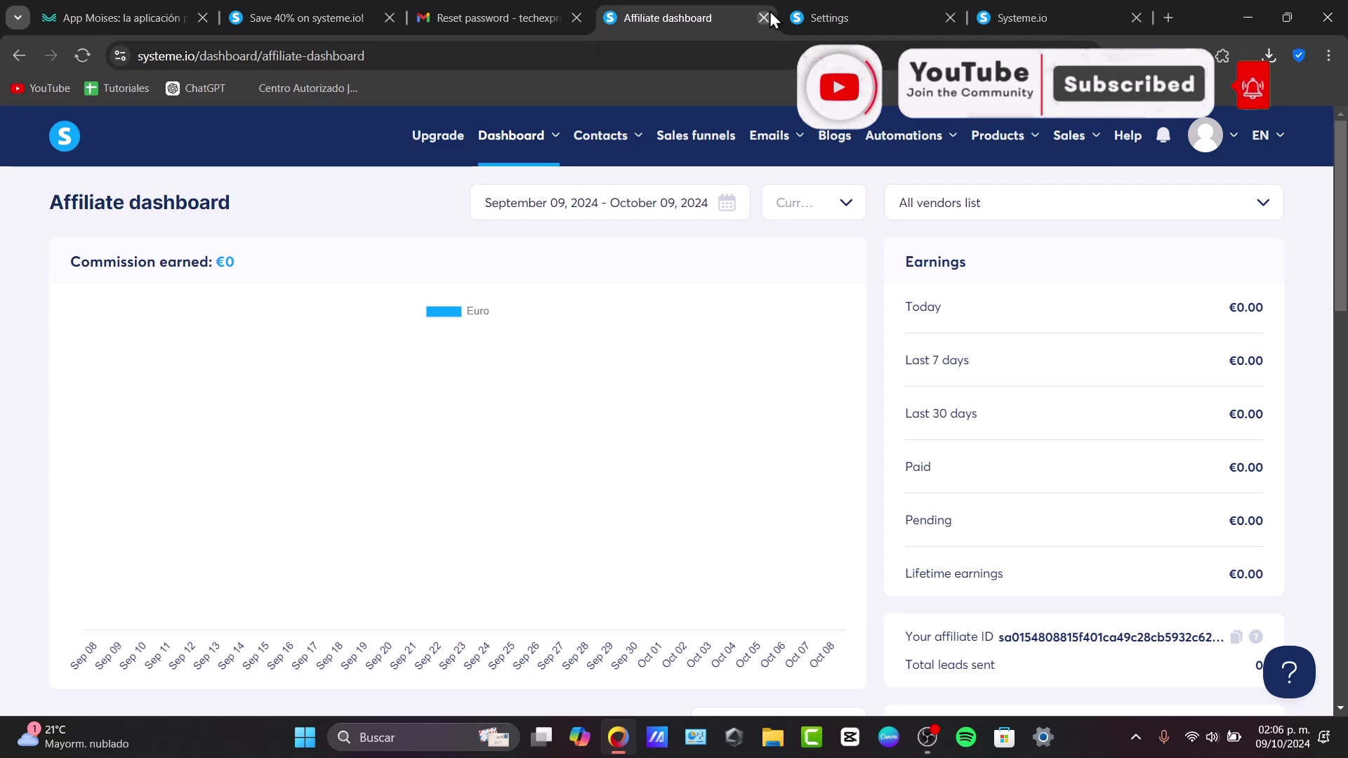
click(956, 14)
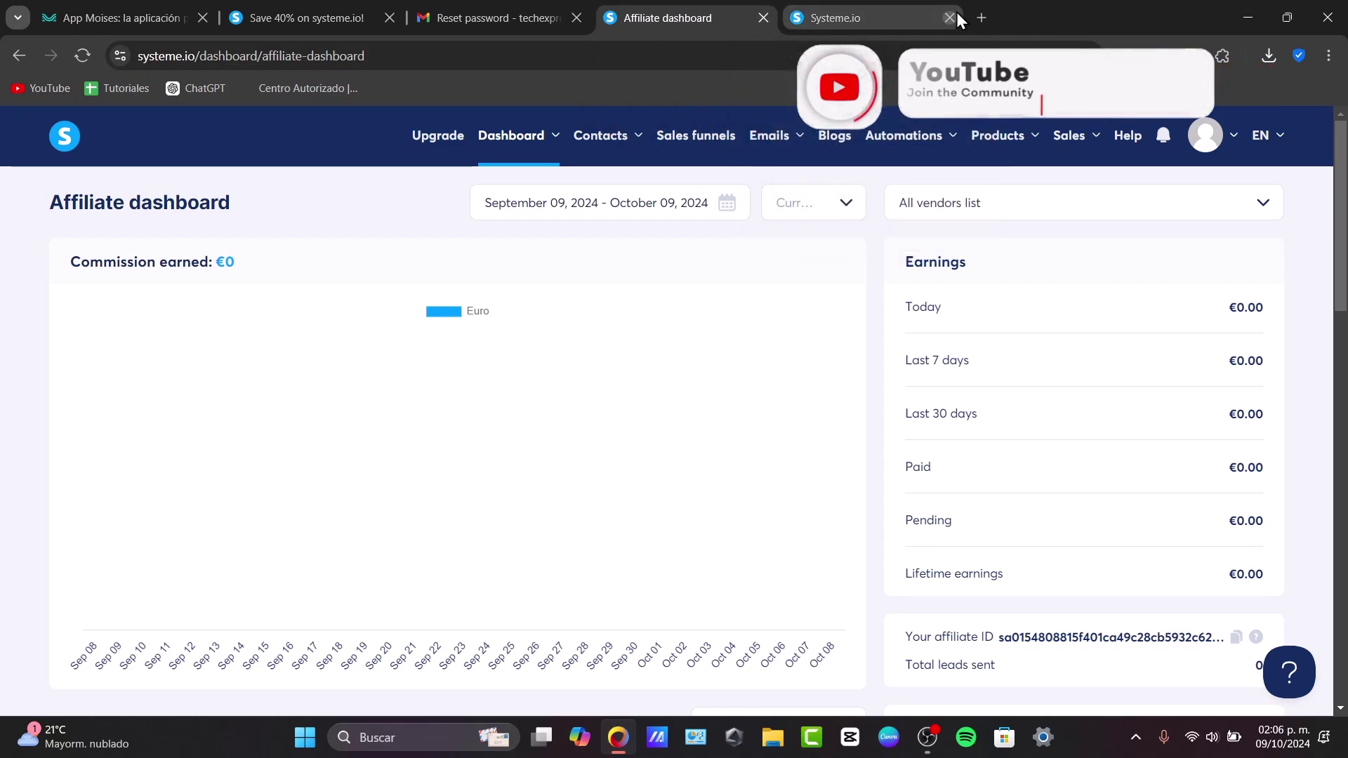